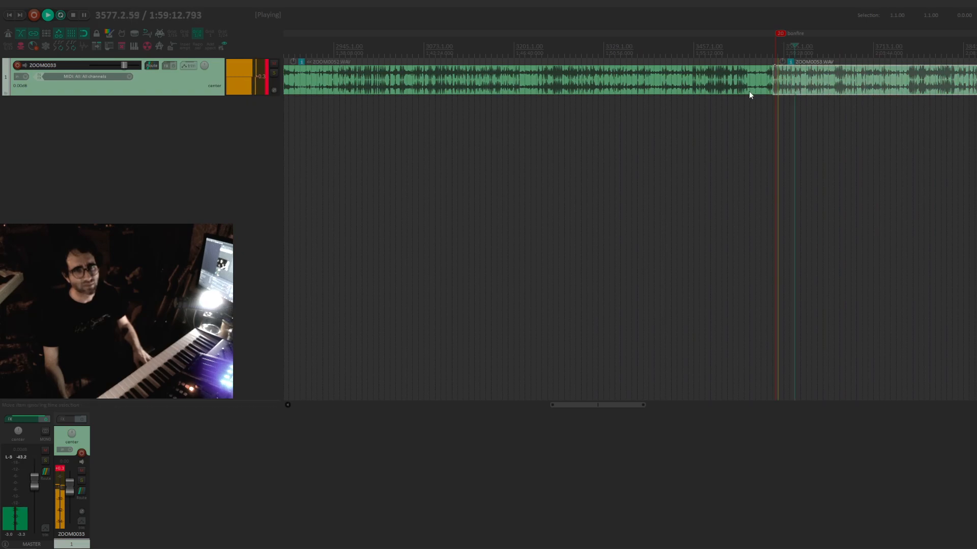
Audition the field recording at several points around the bonfire markers 20 and 21 to find usable fire crackle.
{"action": "left_click", "coordinate": [850, 113]}
{"action": "left_click", "coordinate": [804, 115]}
{"action": "scroll", "coordinate": [833, 123], "scroll_direction": "right", "scroll_amount": 5}
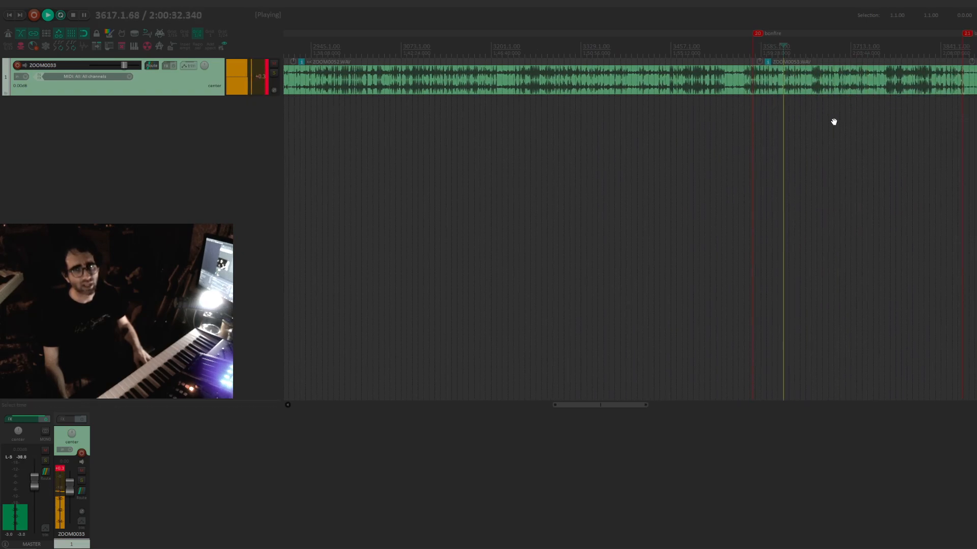
{"action": "left_click", "coordinate": [520, 111]}
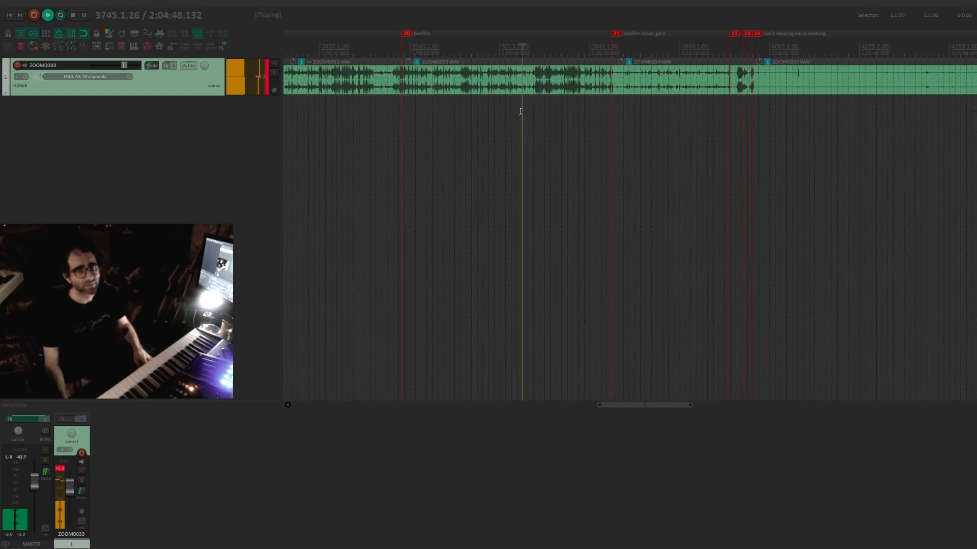
{"action": "left_click", "coordinate": [490, 111]}
{"action": "scroll", "coordinate": [449, 127], "scroll_direction": "left", "scroll_amount": 2}
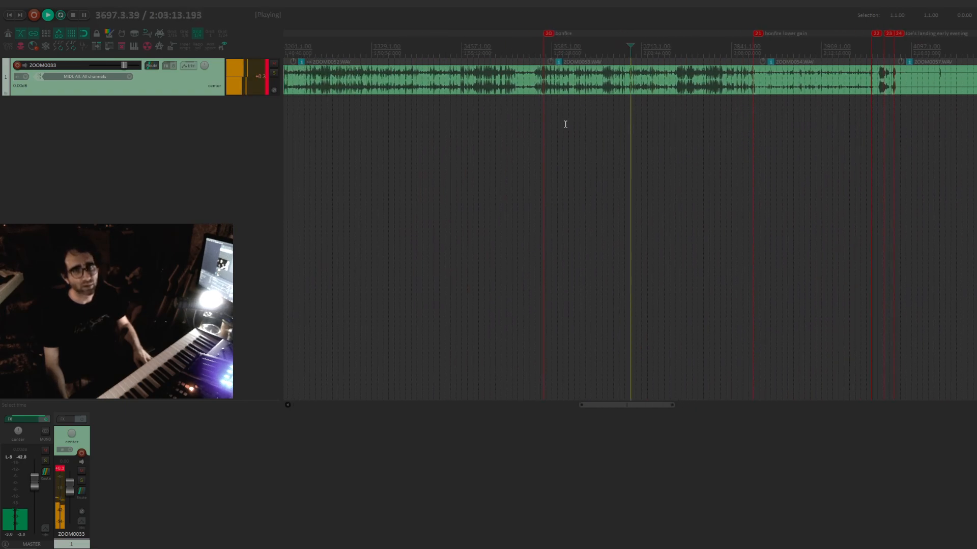
{"action": "left_click", "coordinate": [821, 102]}
{"action": "left_click", "coordinate": [847, 101]}
{"action": "scroll", "coordinate": [844, 110], "scroll_direction": "left", "scroll_amount": 2}
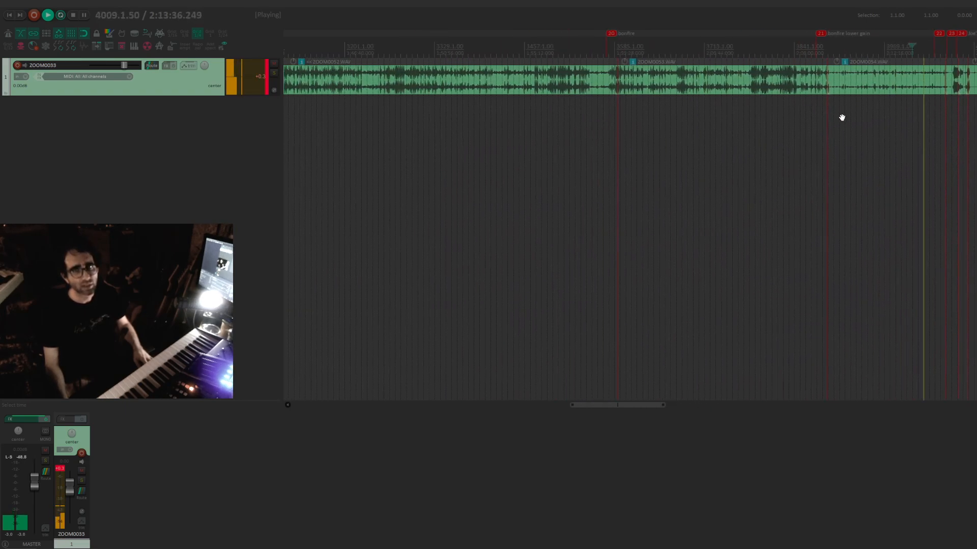
Audition earlier parts of the ZOOM0052 recording, between markers 19 and 20, and survey its waveform for a quiet stretch.
{"action": "left_click", "coordinate": [687, 122]}
{"action": "left_click", "coordinate": [590, 128]}
{"action": "scroll", "coordinate": [626, 131], "scroll_direction": "left", "scroll_amount": 2}
{"action": "left_click", "coordinate": [538, 120]}
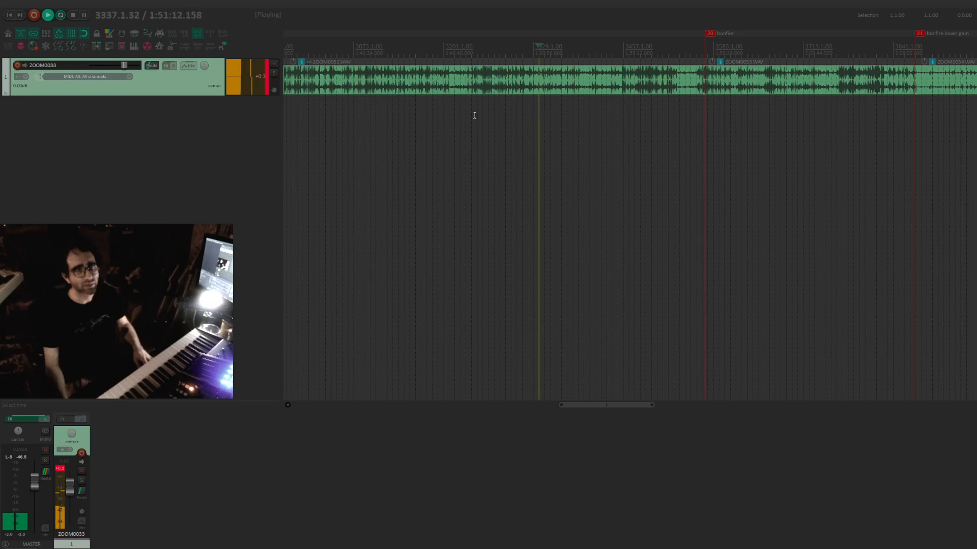
{"action": "left_click", "coordinate": [466, 115]}
{"action": "left_click", "coordinate": [443, 108]}
{"action": "left_click", "coordinate": [455, 110]}
{"action": "scroll", "coordinate": [456, 114], "scroll_direction": "down", "scroll_amount": 3}
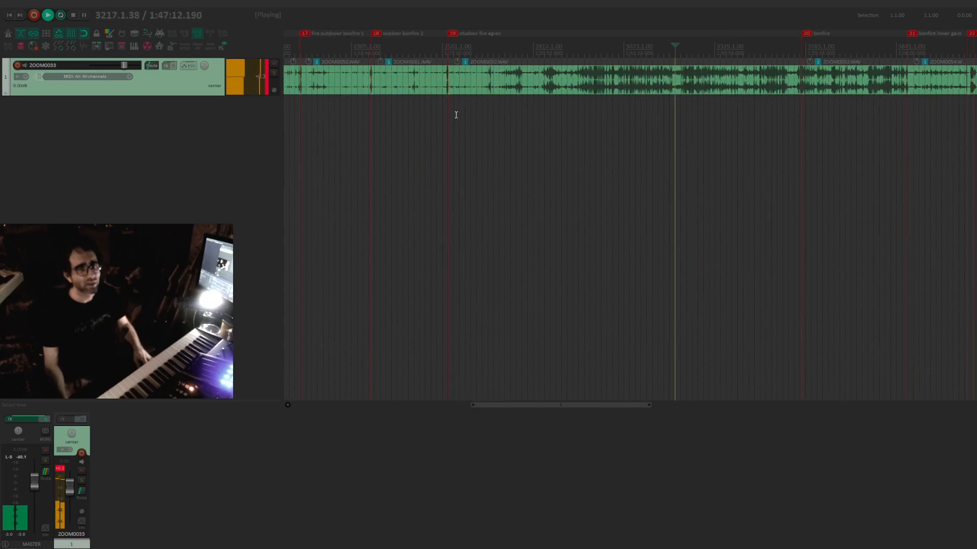
{"action": "left_click_drag", "start_coordinate": [473, 118], "coordinate": [680, 146]}
{"action": "left_click_drag", "start_coordinate": [748, 146], "coordinate": [438, 135]}
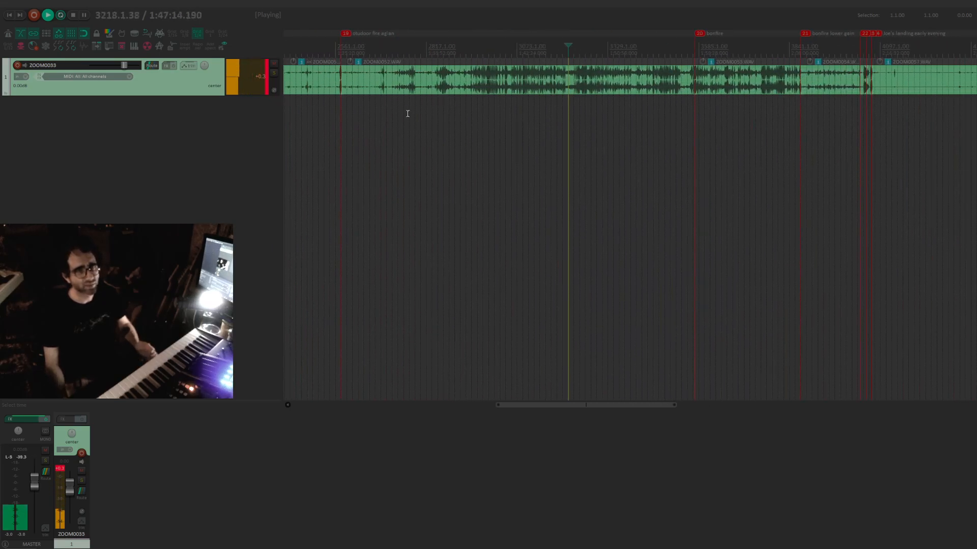
Play the quiet stretch at about 1:47:00 and place the edit cursor at 1:46:55.
{"action": "key", "text": "space"}
{"action": "scroll", "coordinate": [576, 118], "scroll_direction": "up", "scroll_amount": 8}
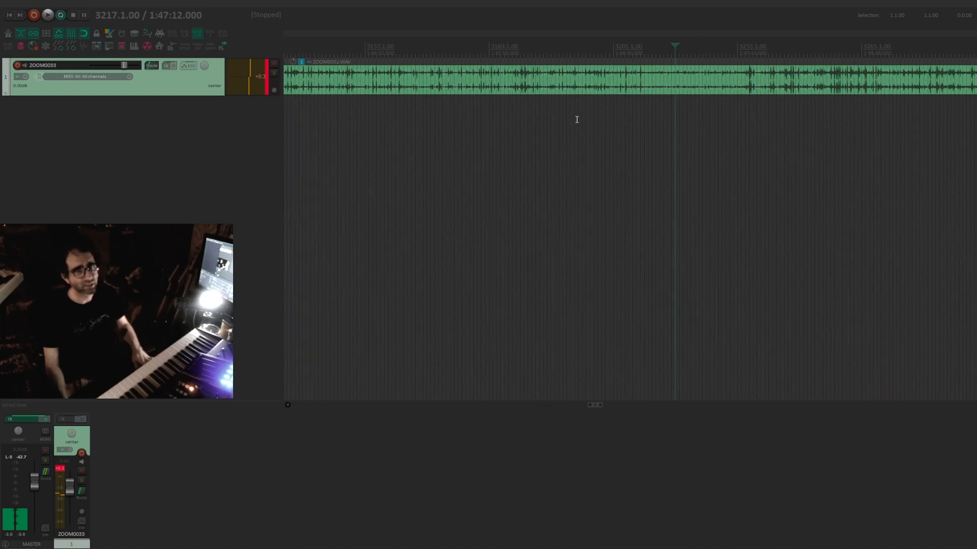
{"action": "left_click", "coordinate": [610, 119]}
{"action": "key", "text": "space"}
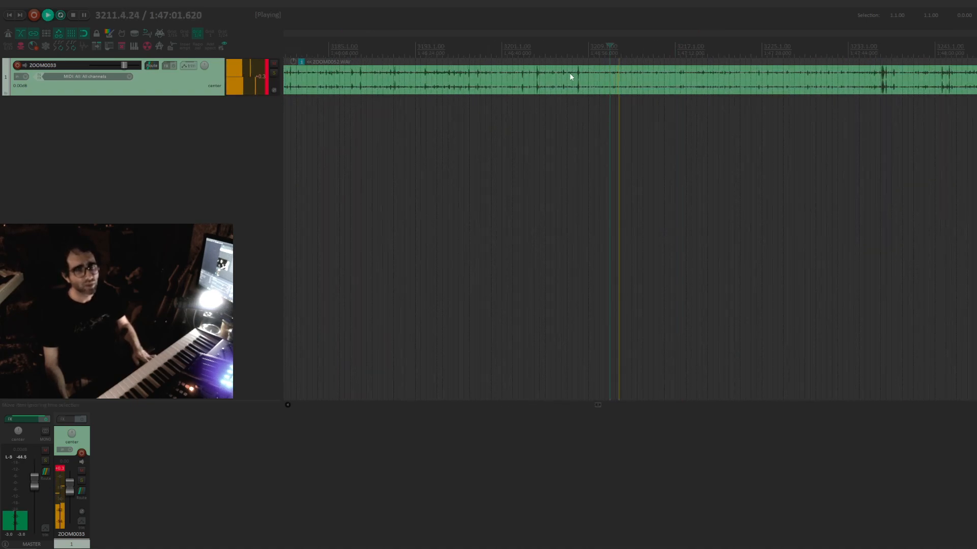
{"action": "key", "text": "space"}
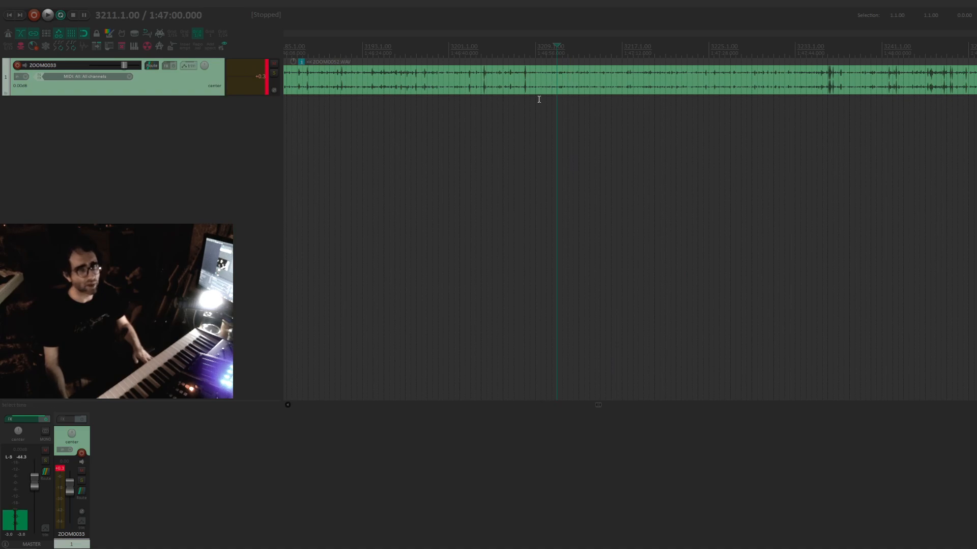
{"action": "left_click", "coordinate": [531, 104]}
{"action": "scroll", "coordinate": [540, 111], "scroll_direction": "up", "scroll_amount": 5}
{"action": "scroll", "coordinate": [867, 150], "scroll_direction": "down", "scroll_amount": 2}
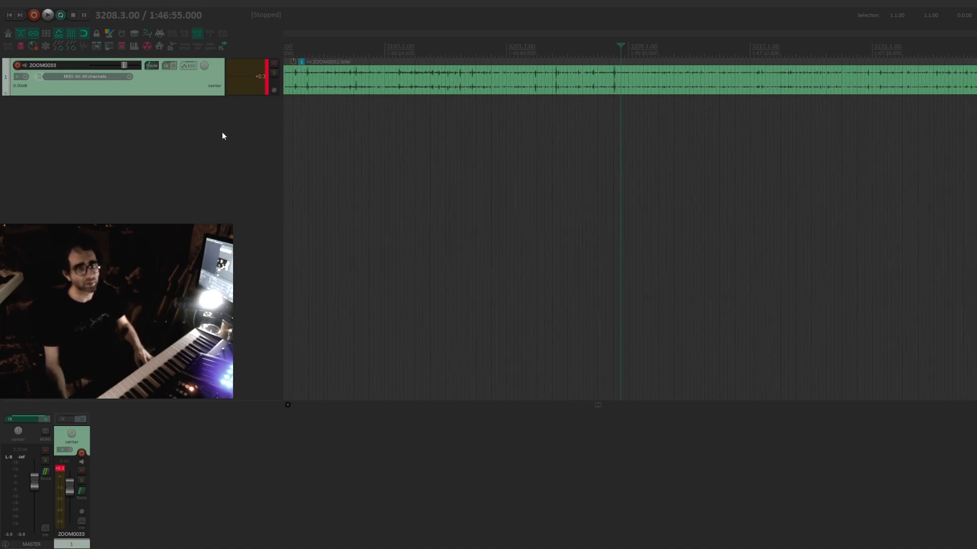
Enlarge the ZOOM0033 track's height and reset its peak meter while playing the recording from about 1:46:55.
{"action": "left_click_drag", "start_coordinate": [179, 97], "coordinate": [189, 307]}
{"action": "key", "text": "space"}
{"action": "scroll", "coordinate": [631, 183], "scroll_direction": "right", "scroll_amount": 3}
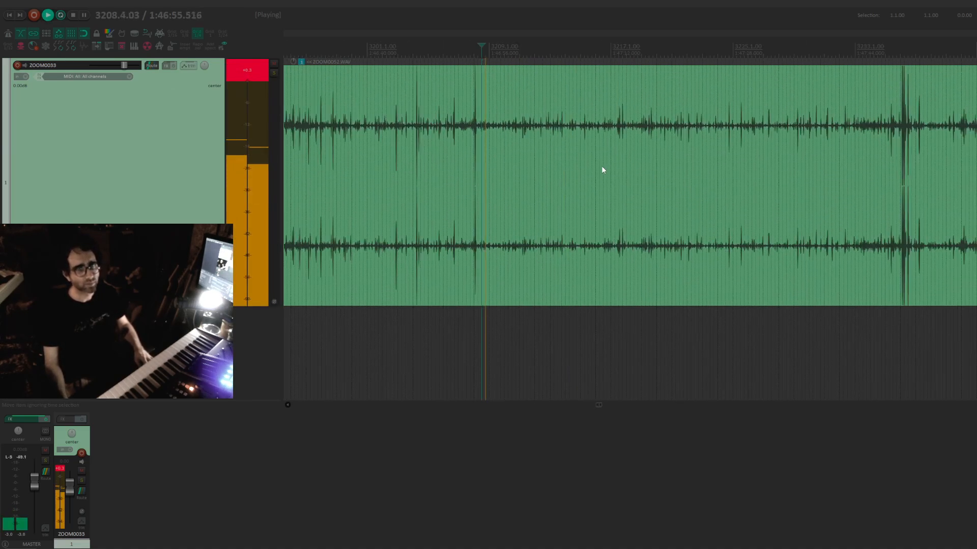
{"action": "scroll", "coordinate": [601, 173], "scroll_direction": "up", "scroll_amount": 5}
{"action": "scroll", "coordinate": [600, 179], "scroll_direction": "up", "scroll_amount": 2}
{"action": "scroll", "coordinate": [585, 132], "scroll_direction": "right", "scroll_amount": 2}
{"action": "scroll", "coordinate": [677, 148], "scroll_direction": "down", "scroll_amount": 5}
{"action": "scroll", "coordinate": [738, 158], "scroll_direction": "right", "scroll_amount": 4}
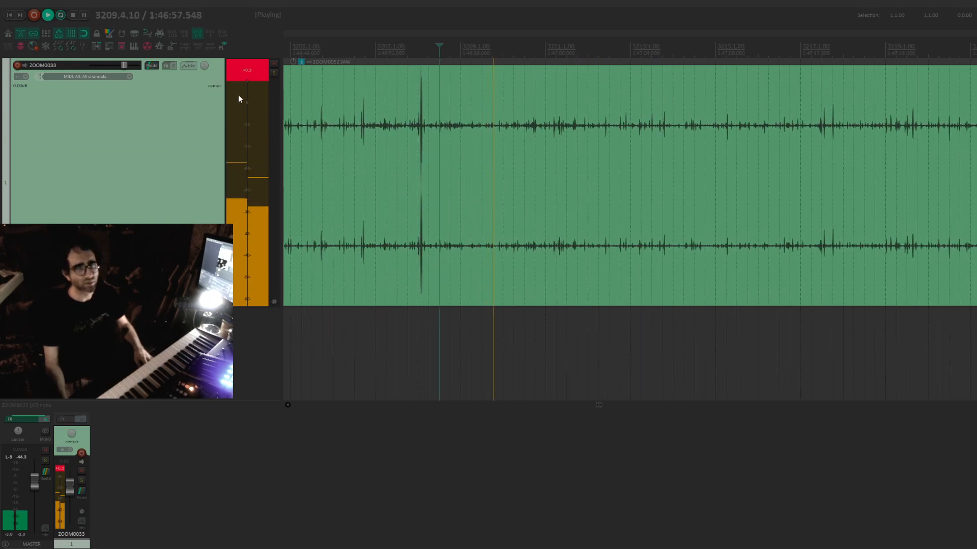
{"action": "left_click", "coordinate": [267, 73]}
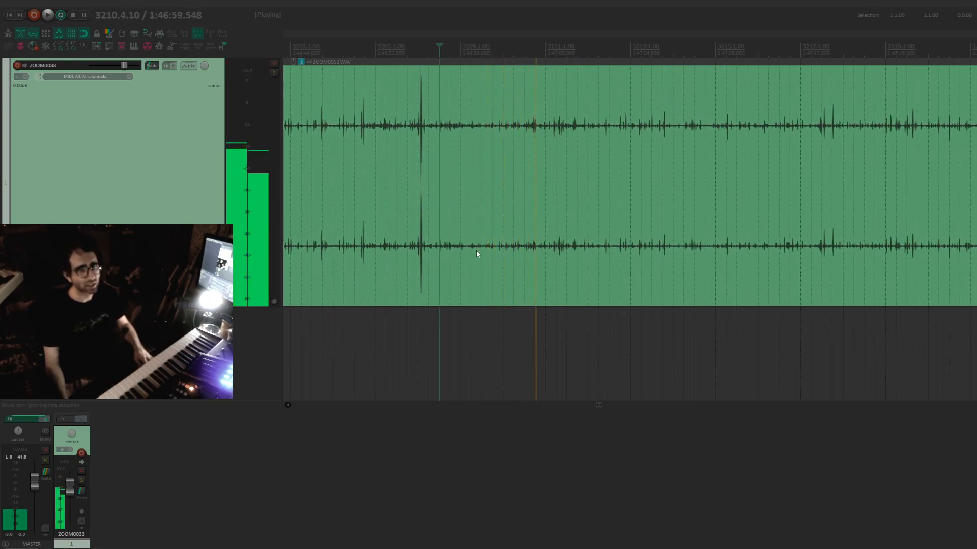
Listen for a clean start point in the quiet stretch and split the ZOOM0052 clip at 1:47:00.
{"action": "key", "text": "space"}
{"action": "key", "text": "space"}
{"action": "left_click", "coordinate": [538, 300]}
{"action": "key", "text": "space"}
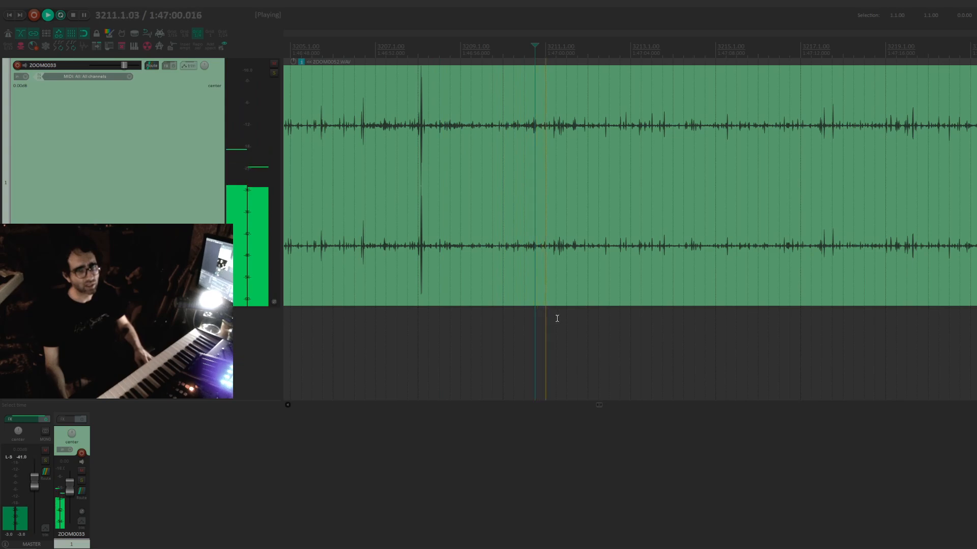
{"action": "left_click", "coordinate": [556, 291]}
{"action": "key", "text": "s"}
{"action": "key", "text": "space"}
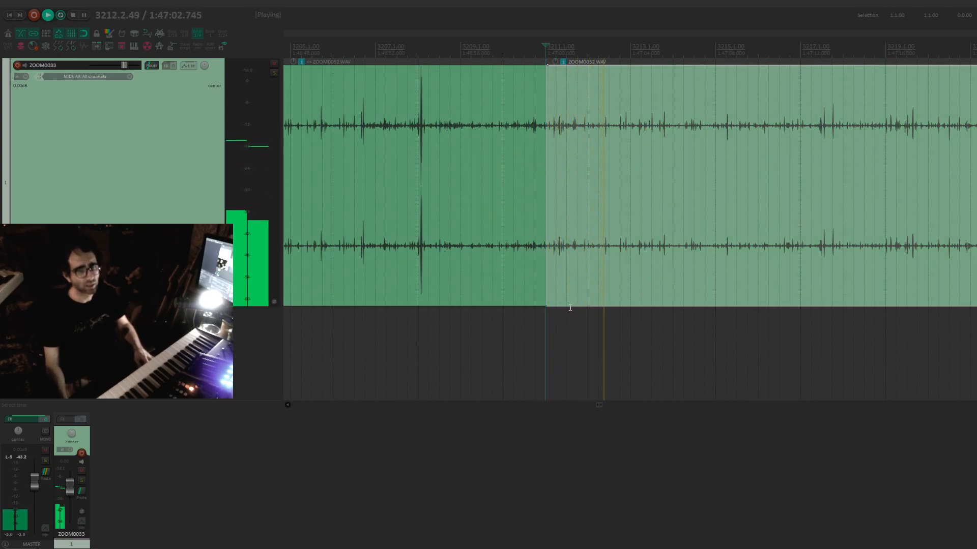
Mark the clean section from 1:47:00 to 1:47:11 and split the clip at its end, then clear the time selection.
{"action": "left_click_drag", "start_coordinate": [662, 273], "coordinate": [457, 229]}
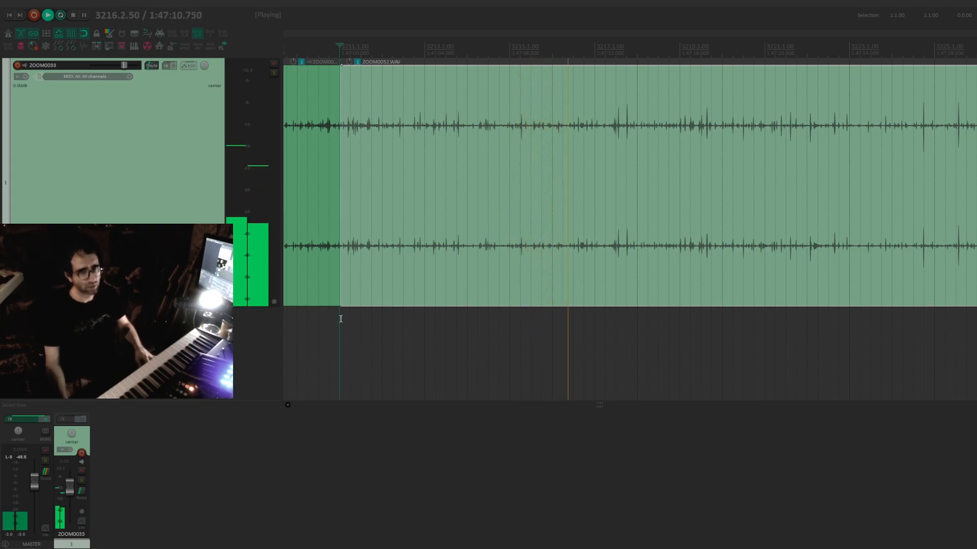
{"action": "key", "text": "space"}
{"action": "left_click_drag", "start_coordinate": [341, 319], "coordinate": [574, 314]}
{"action": "left_click", "coordinate": [573, 257]}
{"action": "key", "text": "s"}
{"action": "left_click", "coordinate": [555, 281]}
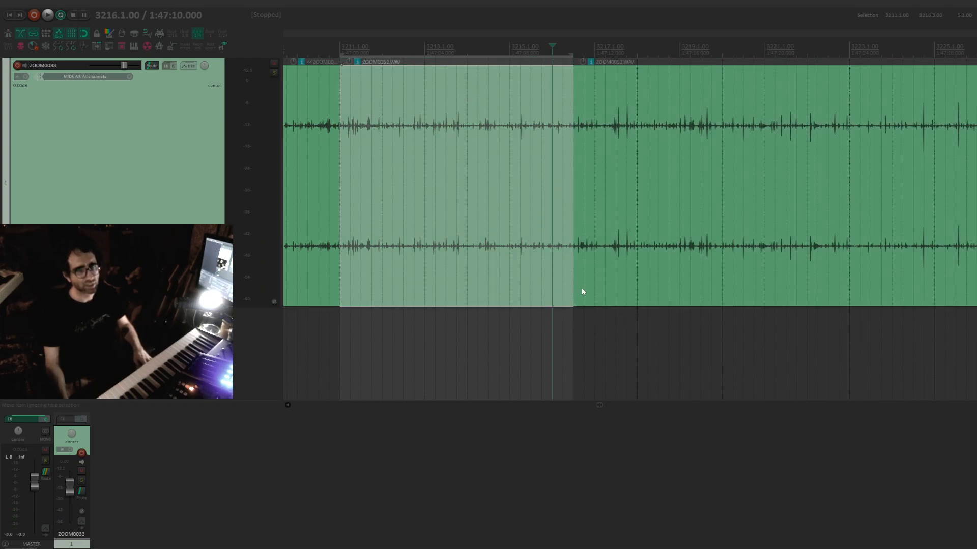
{"action": "scroll", "coordinate": [570, 305], "scroll_direction": "right", "scroll_amount": 1}
{"action": "left_click", "coordinate": [554, 320]}
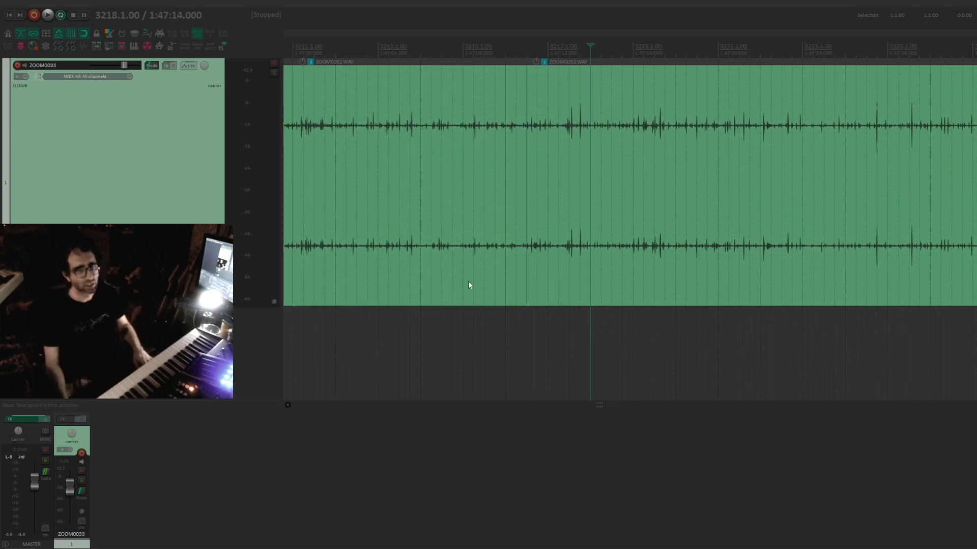
Trim the start of the clip following the isolated section to about 1:47:11.5, leaving a short gap between them.
{"action": "left_click", "coordinate": [469, 284]}
{"action": "scroll", "coordinate": [670, 191], "scroll_direction": "down", "scroll_amount": 3}
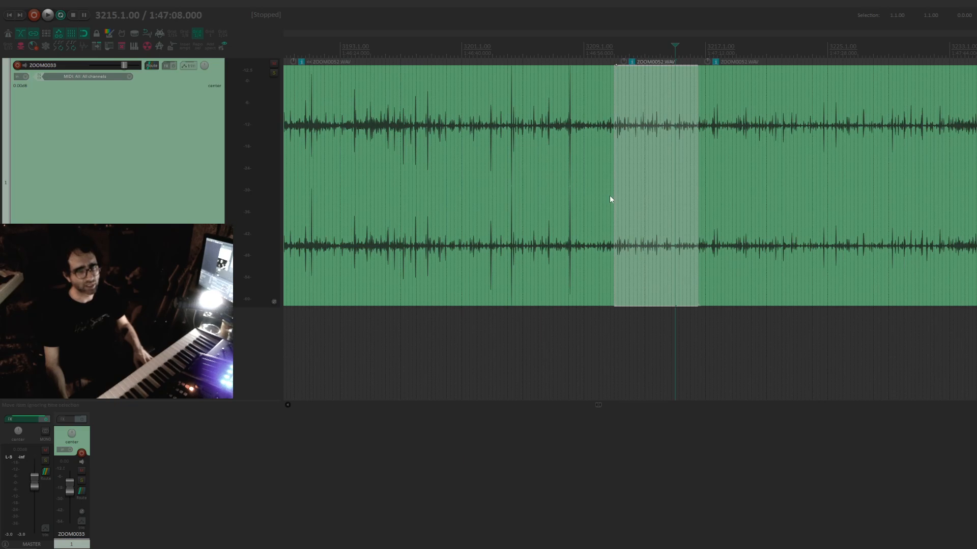
{"action": "left_click_drag", "start_coordinate": [610, 195], "coordinate": [606, 197]}
{"action": "left_click_drag", "start_coordinate": [700, 232], "coordinate": [549, 301]}
{"action": "left_click", "coordinate": [549, 301]}
{"action": "scroll", "coordinate": [620, 330], "scroll_direction": "up", "scroll_amount": 5}
Play the clip after the gap and split it at 1:47:14, just past the louder crackles.
{"action": "key", "text": "space"}
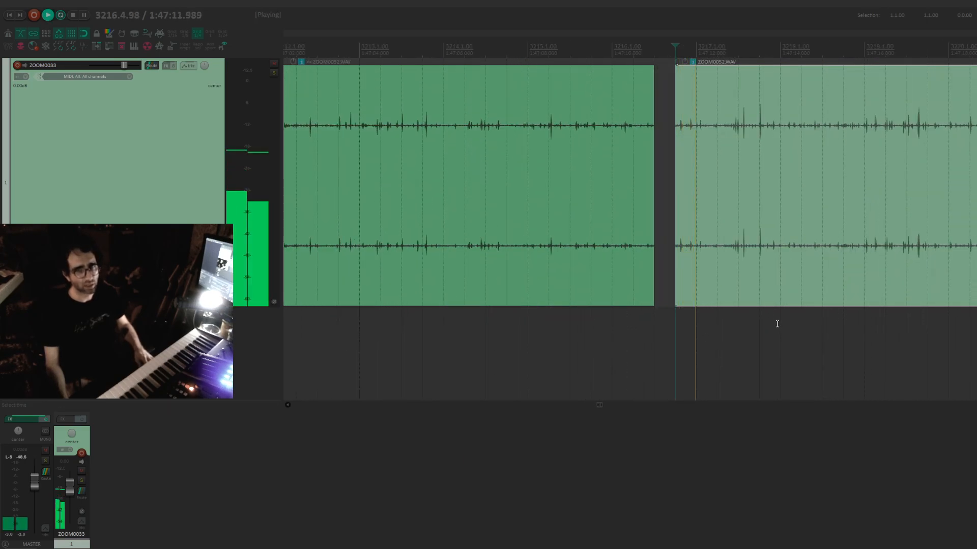
{"action": "scroll", "coordinate": [665, 308], "scroll_direction": "right", "scroll_amount": 4}
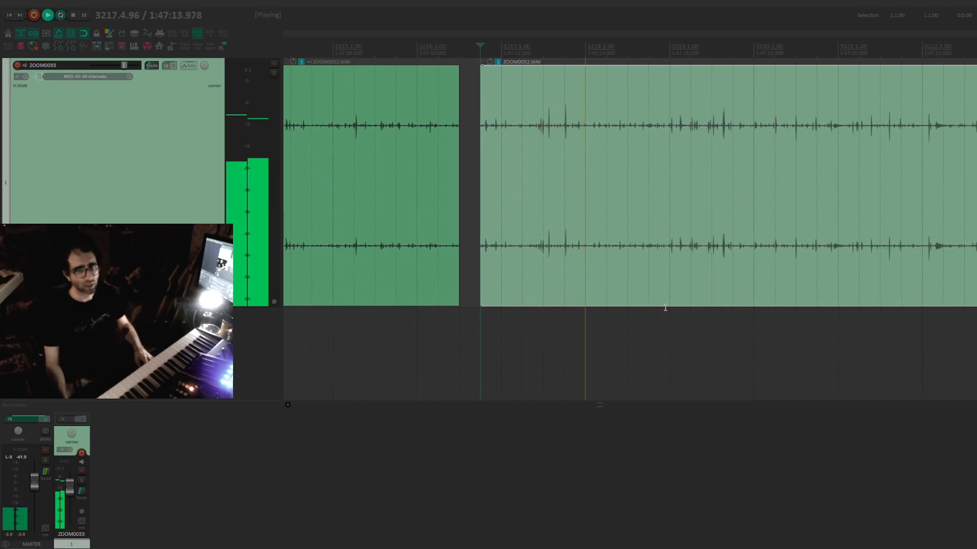
{"action": "left_click", "coordinate": [590, 264]}
{"action": "key", "text": "s"}
Check playback from the 1:47:14 split and delete the short piece before it.
{"action": "left_click", "coordinate": [547, 257]}
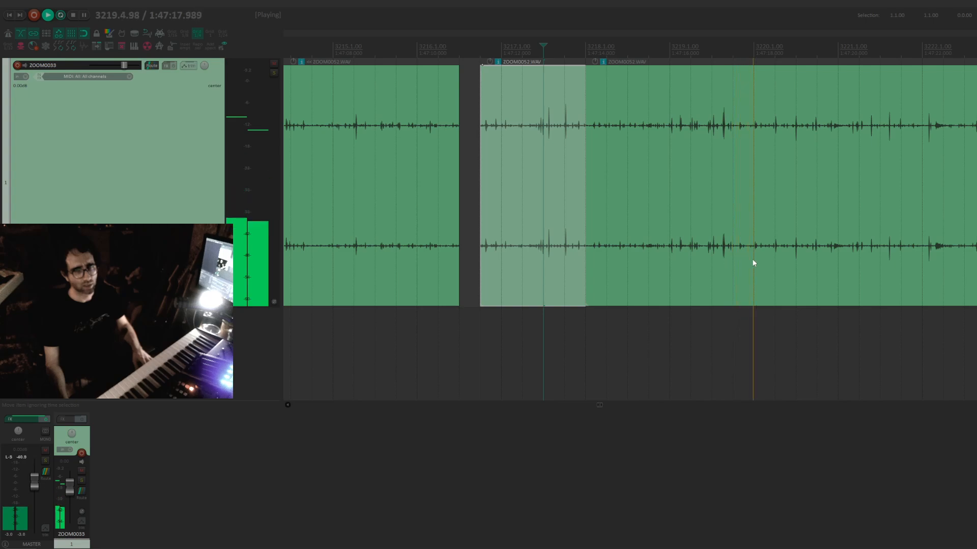
{"action": "left_click", "coordinate": [590, 326]}
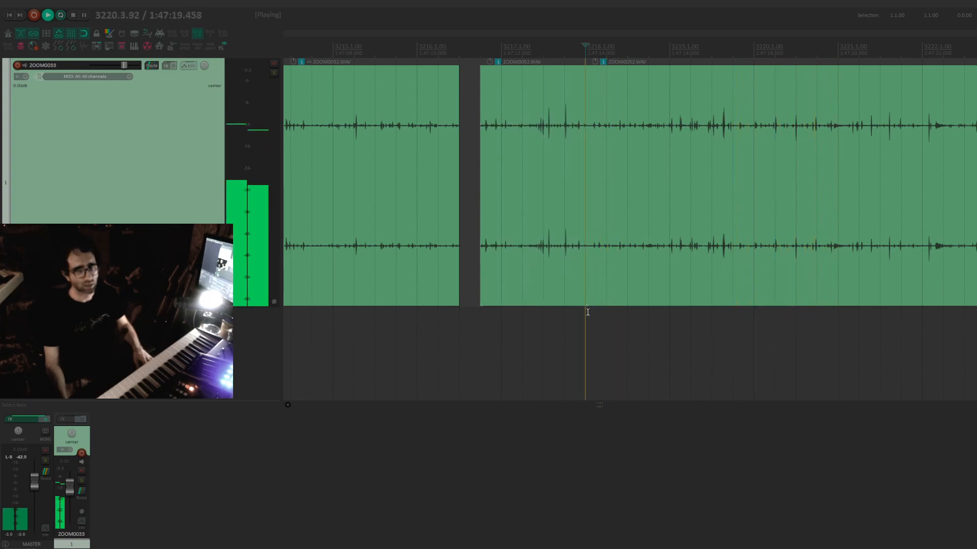
{"action": "left_click", "coordinate": [562, 255]}
{"action": "key", "text": "Delete"}
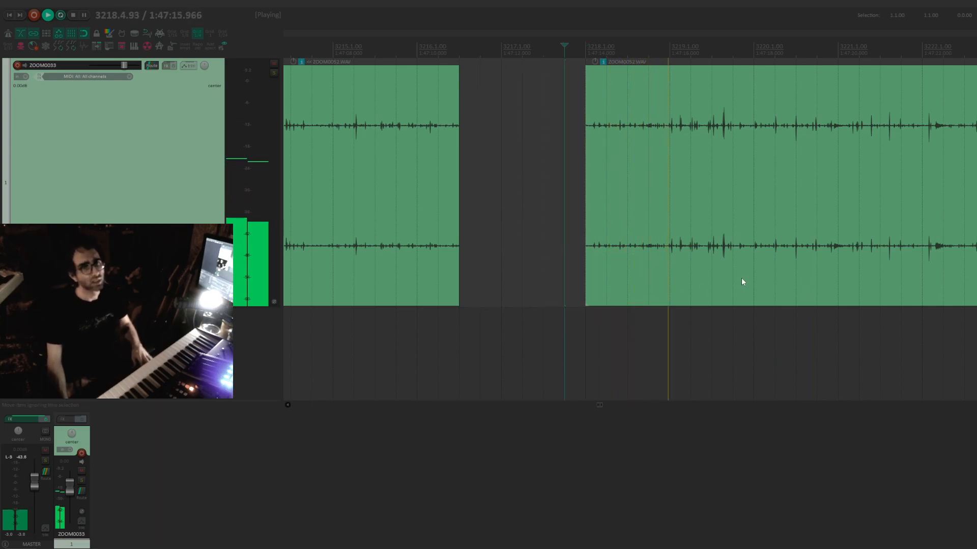
Audition the remaining clip around 1:47:20 and 1:47:22 to judge the noises in the crackle.
{"action": "scroll", "coordinate": [667, 237], "scroll_direction": "right", "scroll_amount": 3}
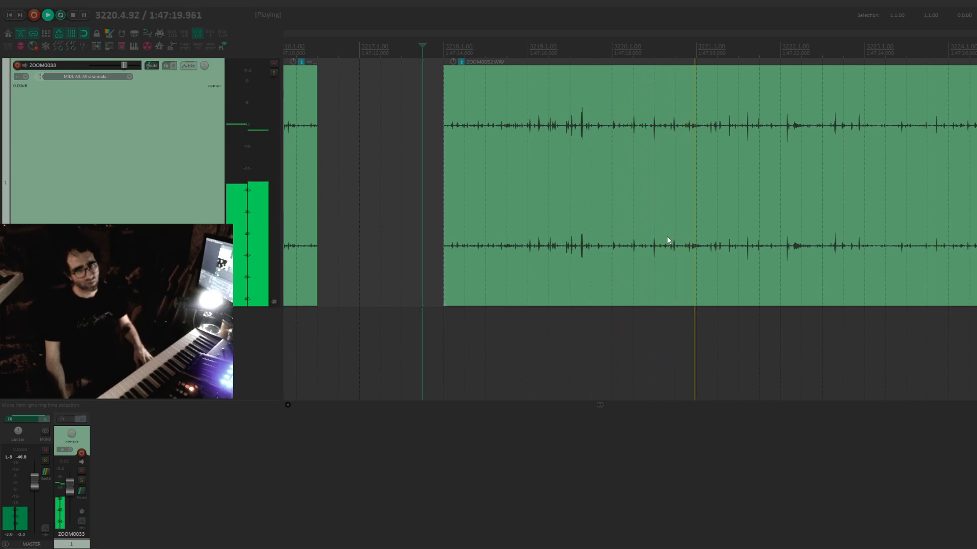
{"action": "left_click", "coordinate": [693, 254]}
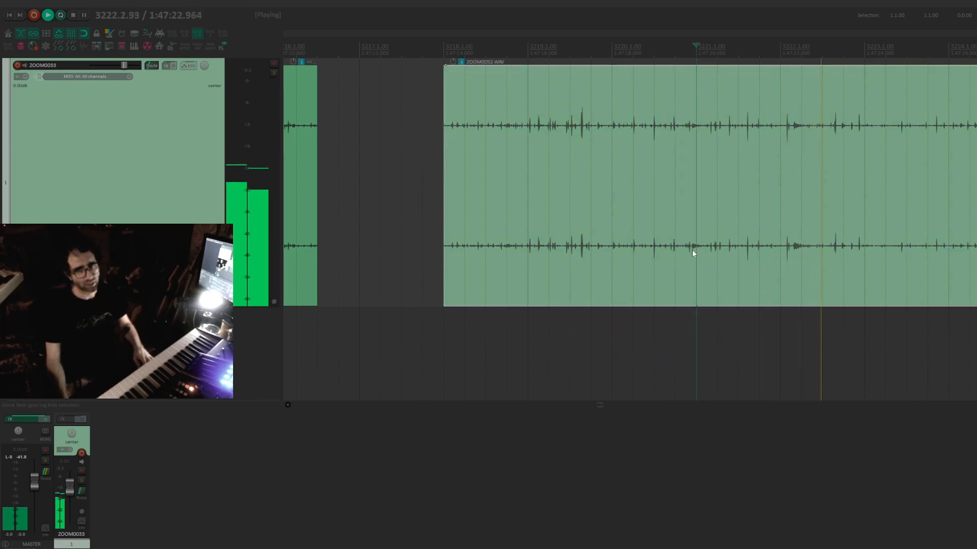
{"action": "left_click", "coordinate": [693, 324]}
{"action": "key", "text": "space"}
{"action": "left_click", "coordinate": [789, 324]}
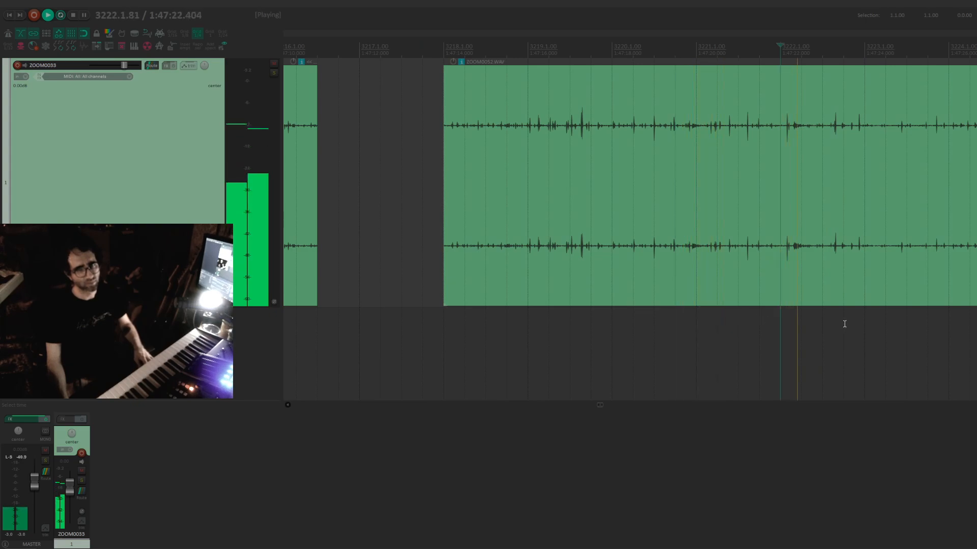
{"action": "key", "text": "space"}
{"action": "left_click", "coordinate": [693, 249]}
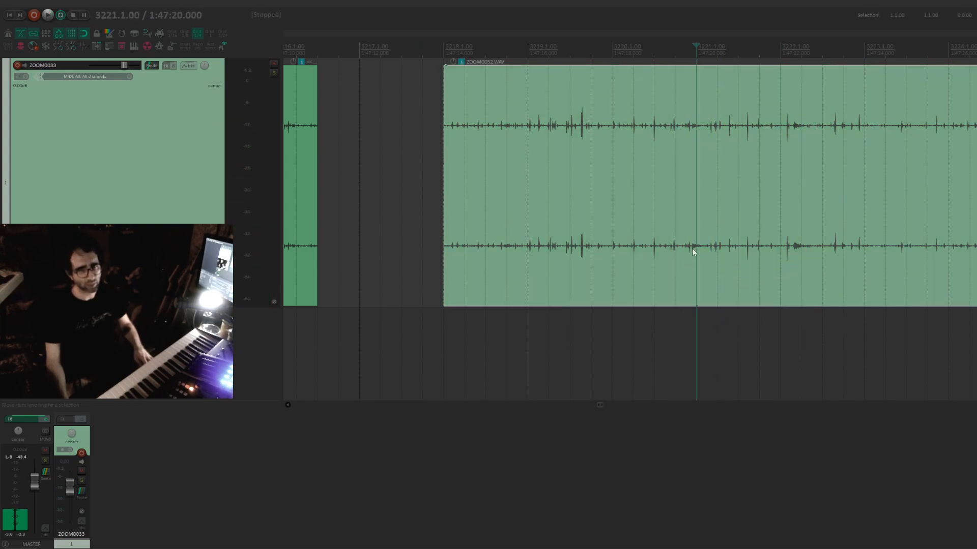
Examine the waveform further along the remaining clip and play it from about 1:47:24.5.
{"action": "scroll", "coordinate": [694, 248], "scroll_direction": "down", "scroll_amount": 3}
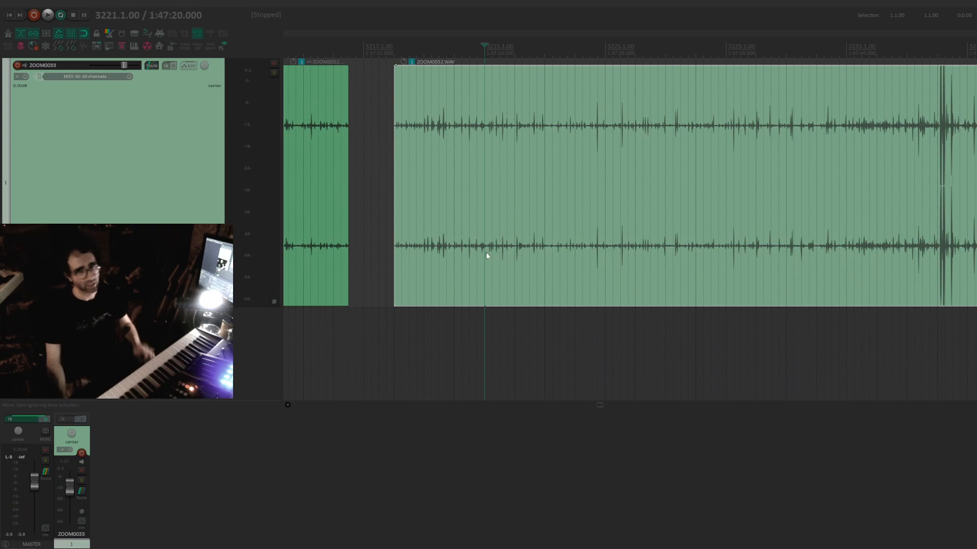
{"action": "scroll", "coordinate": [621, 266], "scroll_direction": "right", "scroll_amount": 2}
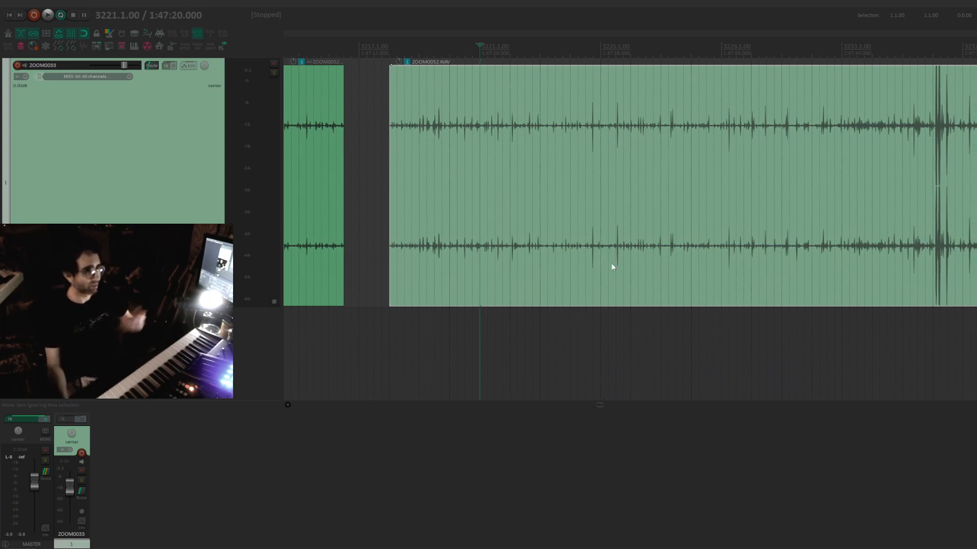
{"action": "scroll", "coordinate": [612, 267], "scroll_direction": "up", "scroll_amount": 2}
{"action": "scroll", "coordinate": [651, 260], "scroll_direction": "down", "scroll_amount": 2}
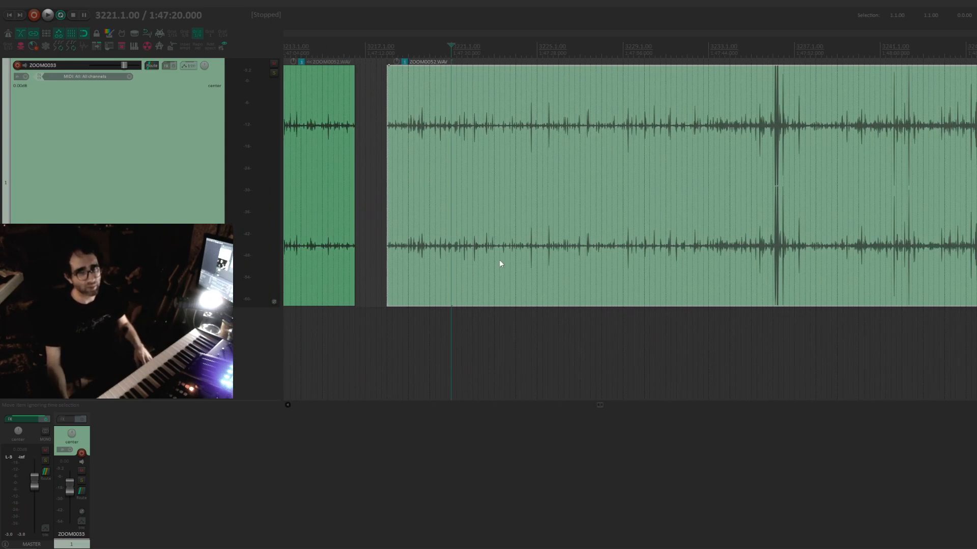
{"action": "left_click", "coordinate": [498, 251]}
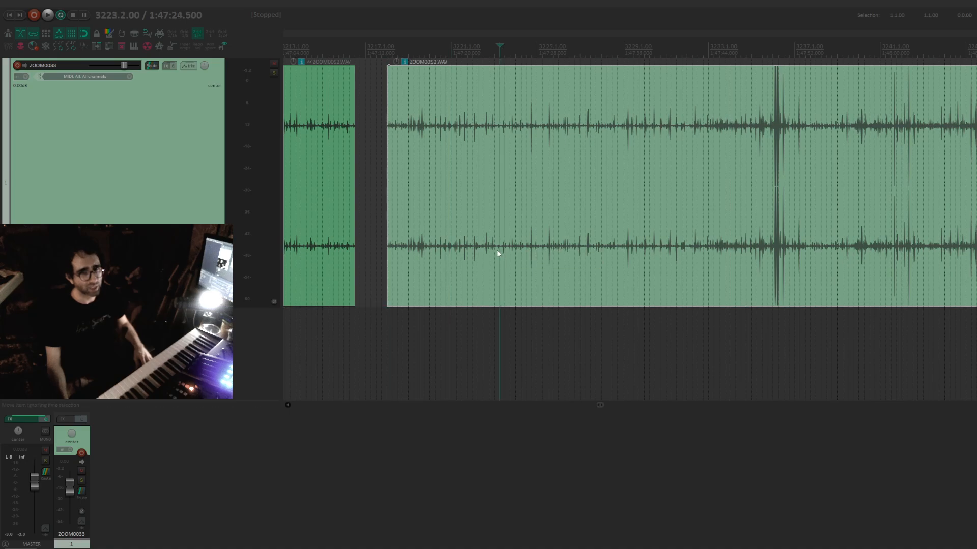
{"action": "left_click", "coordinate": [497, 330]}
{"action": "key", "text": "space"}
{"action": "scroll", "coordinate": [597, 320], "scroll_direction": "up", "scroll_amount": 3}
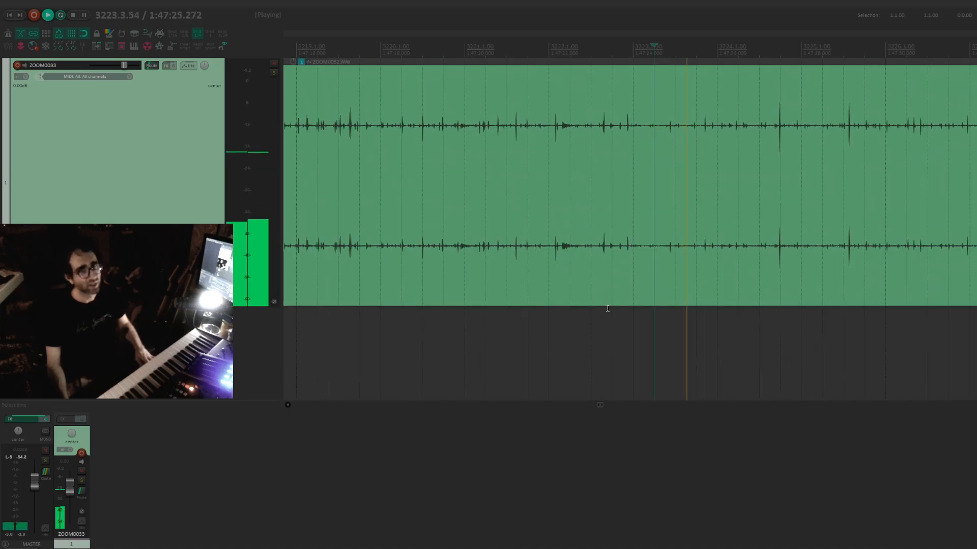
Split the remaining clip at about 1:47:23 and select the piece before the split.
{"action": "left_click", "coordinate": [522, 328]}
{"action": "key", "text": "space"}
{"action": "left_click", "coordinate": [534, 252]}
{"action": "key", "text": "s"}
{"action": "left_click", "coordinate": [514, 240]}
{"action": "scroll", "coordinate": [657, 225], "scroll_direction": "down", "scroll_amount": 2}
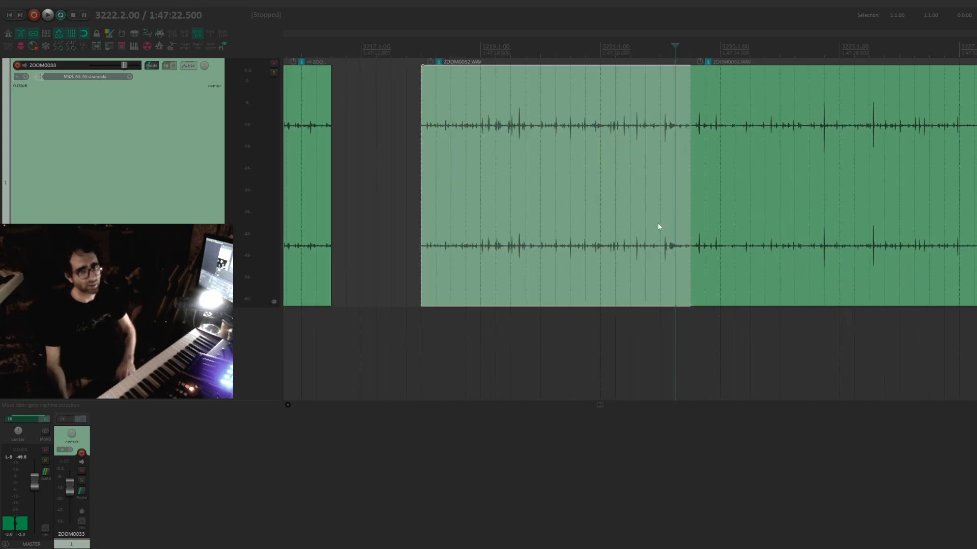
Delete the selected piece before the 1:47:23 split and audition the remaining recording from 1:47:22.5.
{"action": "key", "text": "Delete"}
{"action": "key", "text": "space"}
{"action": "left_click_drag", "start_coordinate": [788, 224], "coordinate": [599, 202]}
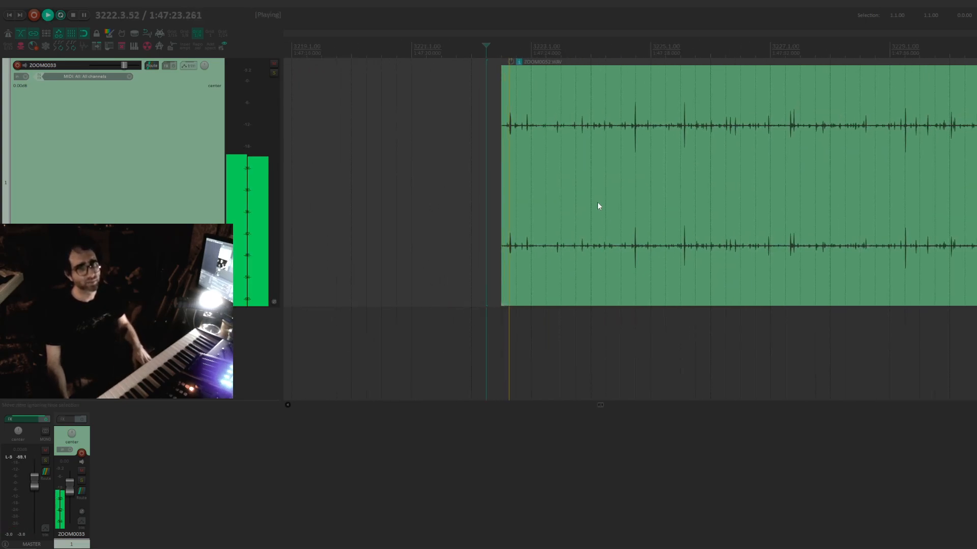
{"action": "left_click_drag", "start_coordinate": [750, 218], "coordinate": [575, 175]}
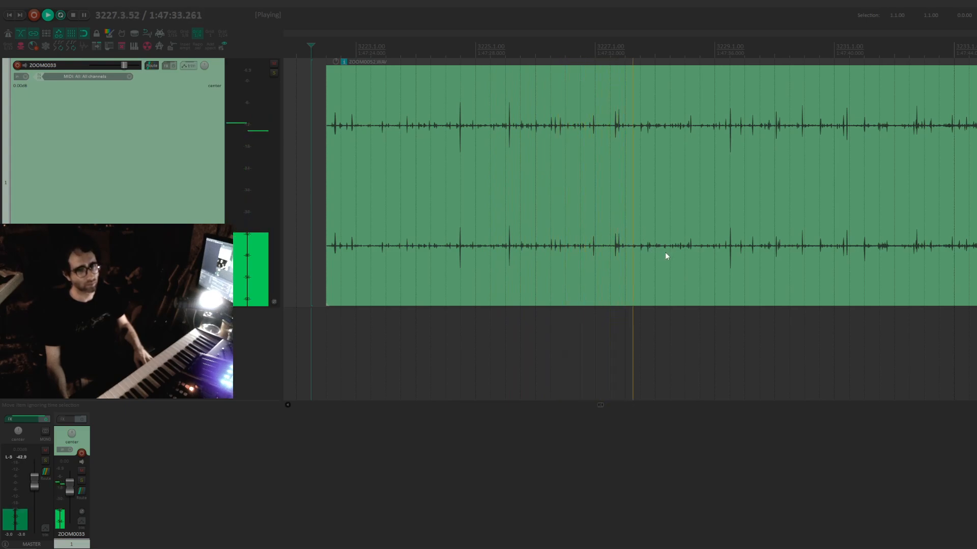
{"action": "scroll", "coordinate": [733, 250], "scroll_direction": "down", "scroll_amount": 1}
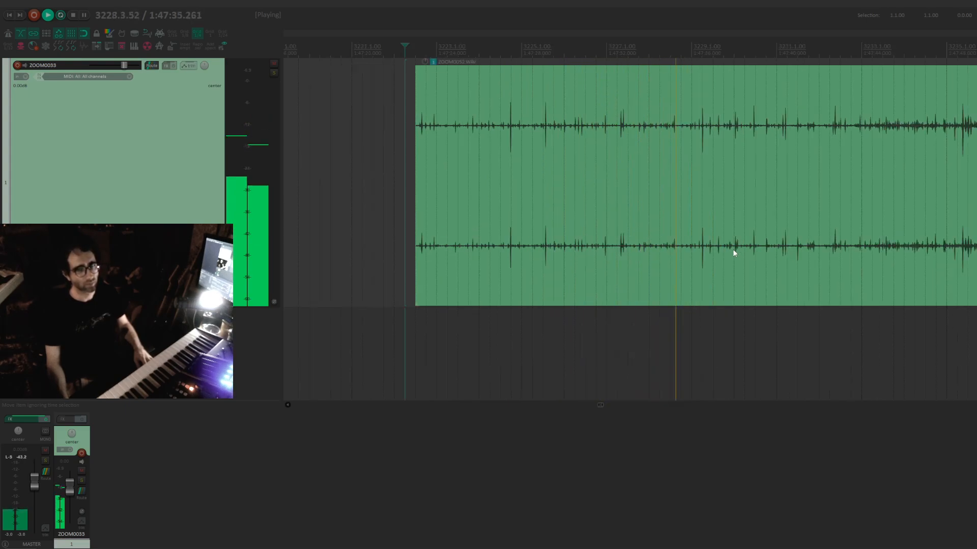
{"action": "scroll", "coordinate": [734, 253], "scroll_direction": "down", "scroll_amount": 1}
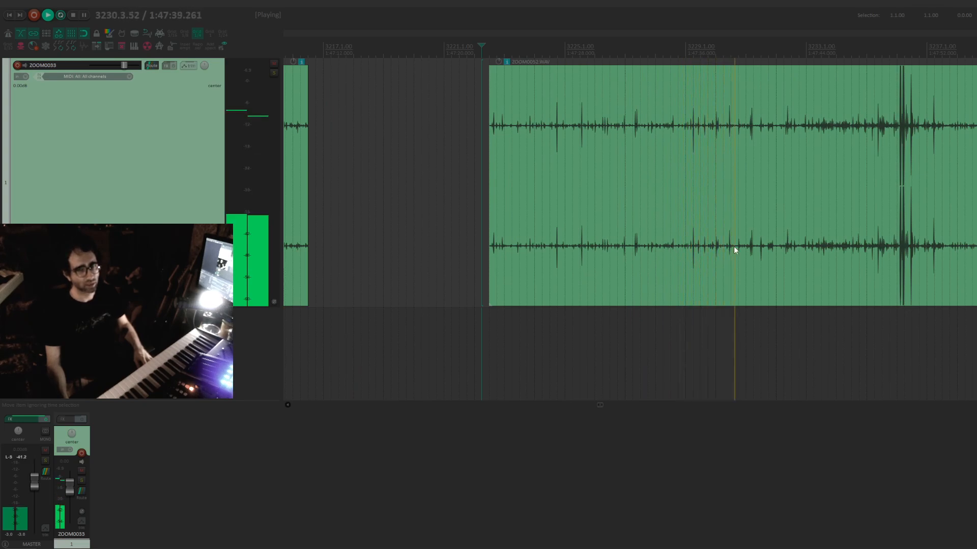
{"action": "key", "text": "space"}
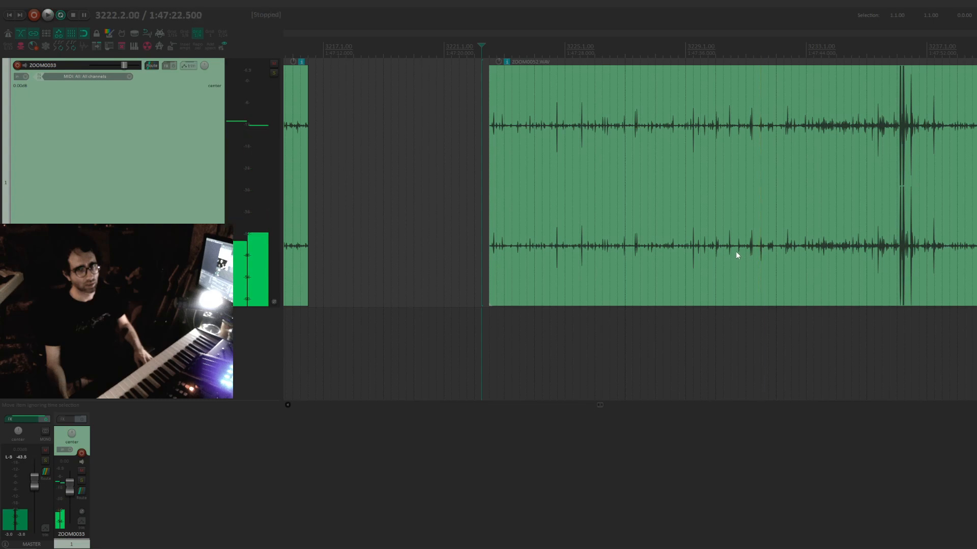
Split the recording at 1:47:39.5 and move the clean piece before the split earlier, away from the remaining recording.
{"action": "left_click", "coordinate": [736, 252]}
{"action": "key", "text": "s"}
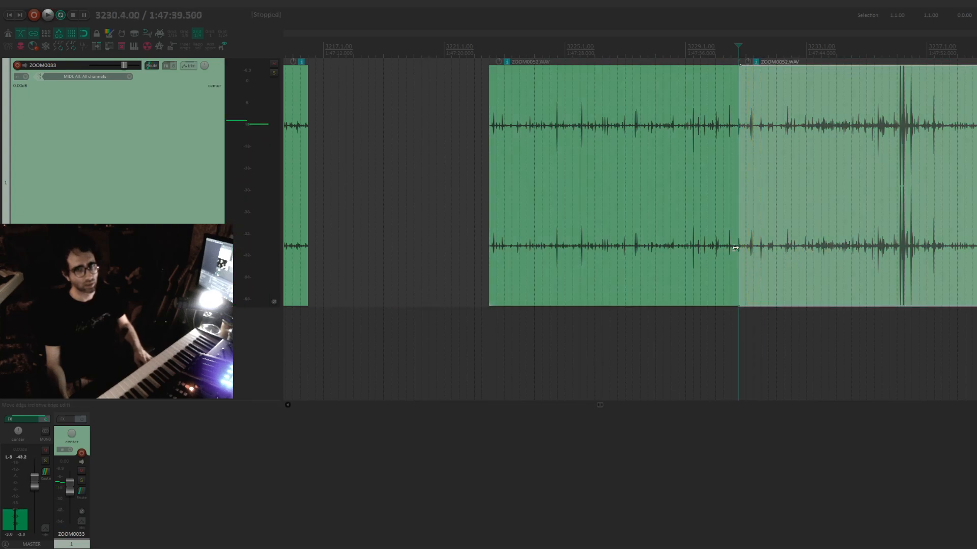
{"action": "left_click", "coordinate": [704, 228]}
{"action": "left_click_drag", "start_coordinate": [704, 227], "coordinate": [665, 227]}
{"action": "left_click_drag", "start_coordinate": [667, 227], "coordinate": [809, 221]}
{"action": "left_click_drag", "start_coordinate": [754, 219], "coordinate": [619, 207]}
{"action": "left_click", "coordinate": [656, 206]}
{"action": "scroll", "coordinate": [656, 205], "scroll_direction": "down", "scroll_amount": 3}
{"action": "scroll", "coordinate": [663, 204], "scroll_direction": "up", "scroll_amount": 3}
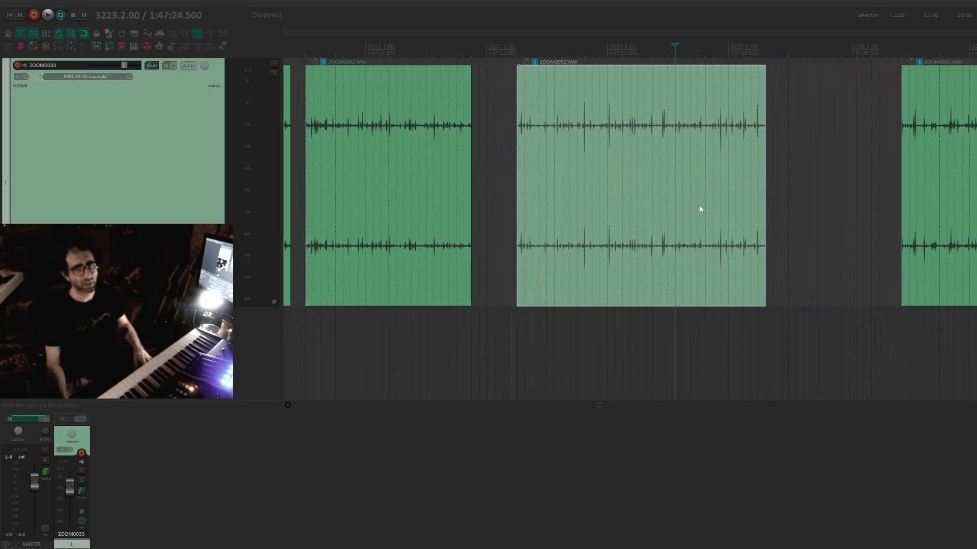
Examine the waveform of the remaining recording and play it from 1:47:53, after the loud spikes.
{"action": "left_click_drag", "start_coordinate": [699, 205], "coordinate": [429, 214]}
{"action": "left_click", "coordinate": [734, 221]}
{"action": "scroll", "coordinate": [734, 220], "scroll_direction": "down", "scroll_amount": 3}
{"action": "left_click_drag", "start_coordinate": [756, 220], "coordinate": [593, 228]}
{"action": "left_click_drag", "start_coordinate": [657, 227], "coordinate": [416, 225]}
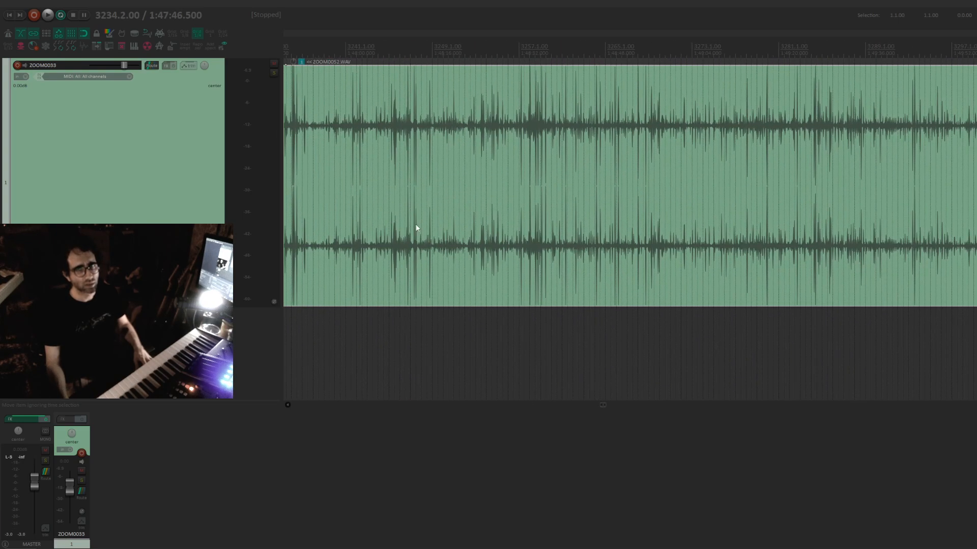
{"action": "scroll", "coordinate": [490, 231], "scroll_direction": "up", "scroll_amount": 2}
{"action": "scroll", "coordinate": [496, 231], "scroll_direction": "up", "scroll_amount": 2}
{"action": "left_click_drag", "start_coordinate": [758, 220], "coordinate": [581, 229]}
{"action": "left_click", "coordinate": [657, 321]}
{"action": "key", "text": "space"}
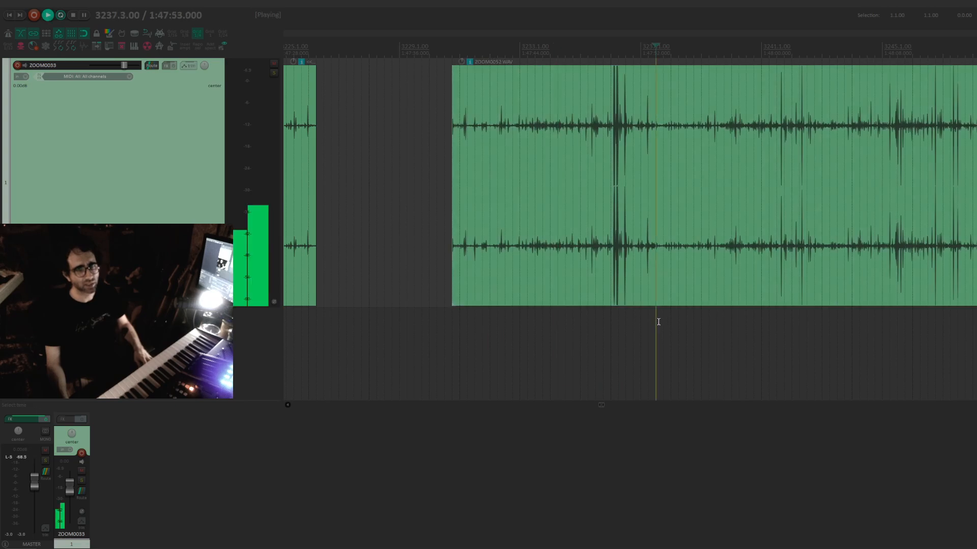
Audition the quieter stretches further along the recording, around 1:48:17 and 1:48:19.
{"action": "left_click_drag", "start_coordinate": [824, 283], "coordinate": [643, 347]}
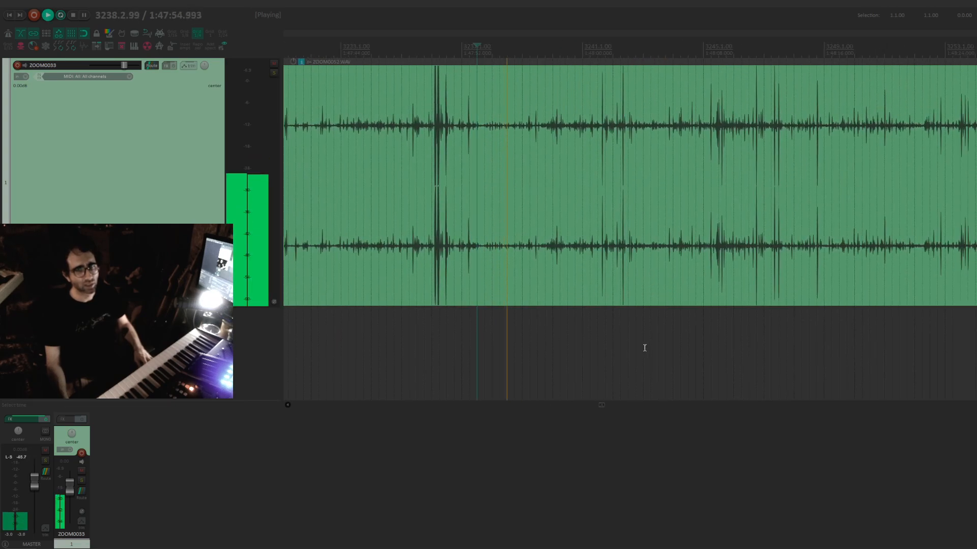
{"action": "left_click", "coordinate": [643, 346]}
{"action": "left_click_drag", "start_coordinate": [790, 328], "coordinate": [551, 333]}
{"action": "left_click", "coordinate": [597, 319]}
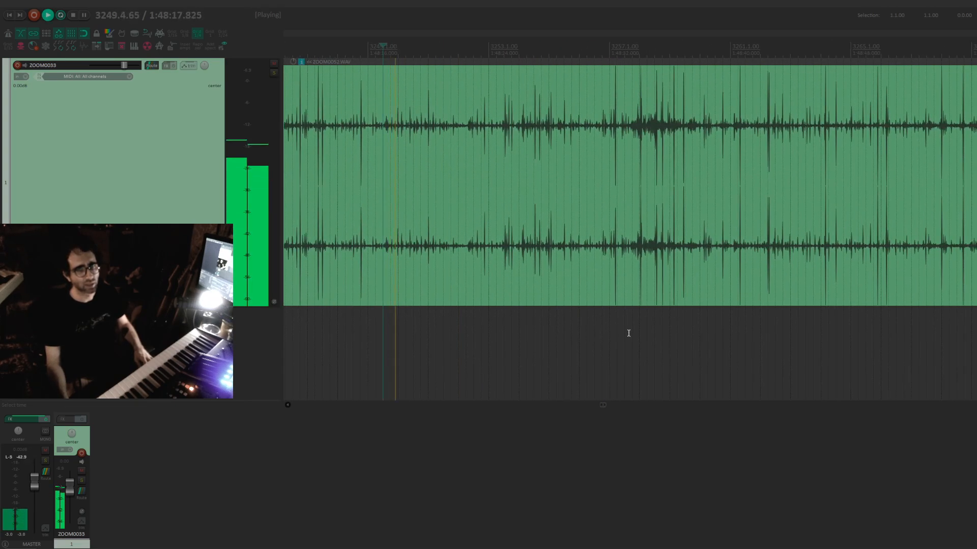
{"action": "left_click", "coordinate": [468, 318]}
{"action": "left_click", "coordinate": [420, 325]}
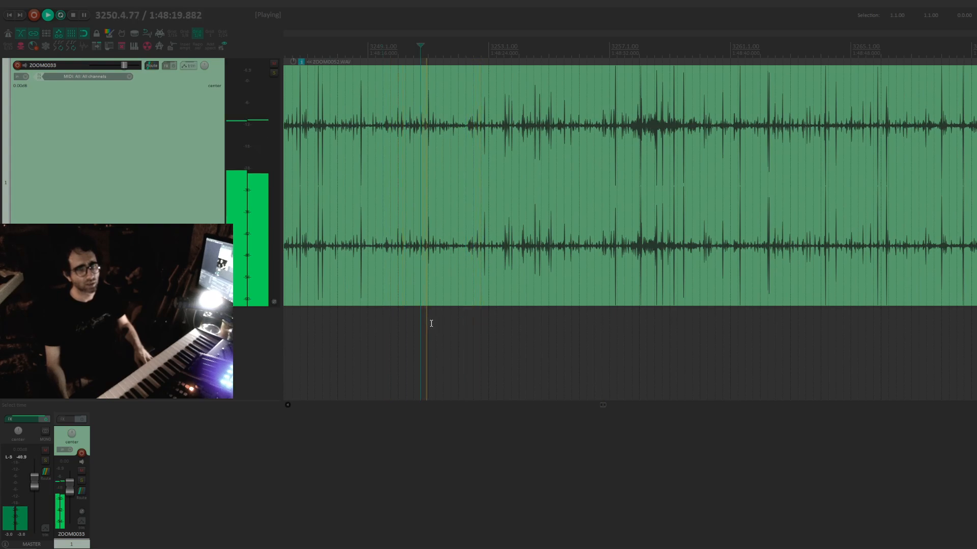
{"action": "key", "text": "space"}
Play the recording from 1:48:16, split it there and about 10.5 s further on, and select the piece in between.
{"action": "left_click", "coordinate": [369, 315]}
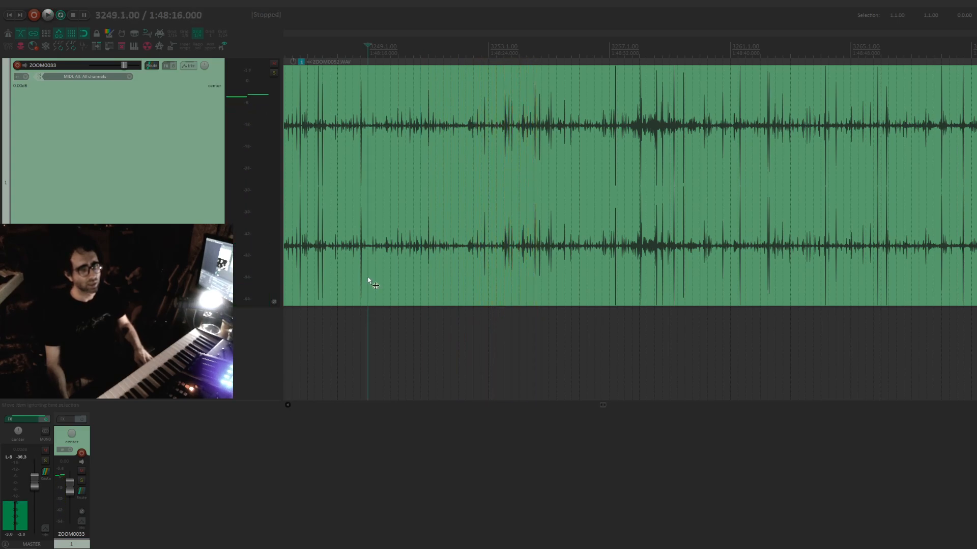
{"action": "key", "text": "s"}
{"action": "left_click", "coordinate": [530, 245]}
{"action": "key", "text": "s"}
{"action": "left_click", "coordinate": [502, 257]}
{"action": "scroll", "coordinate": [440, 257], "scroll_direction": "down", "scroll_amount": 5}
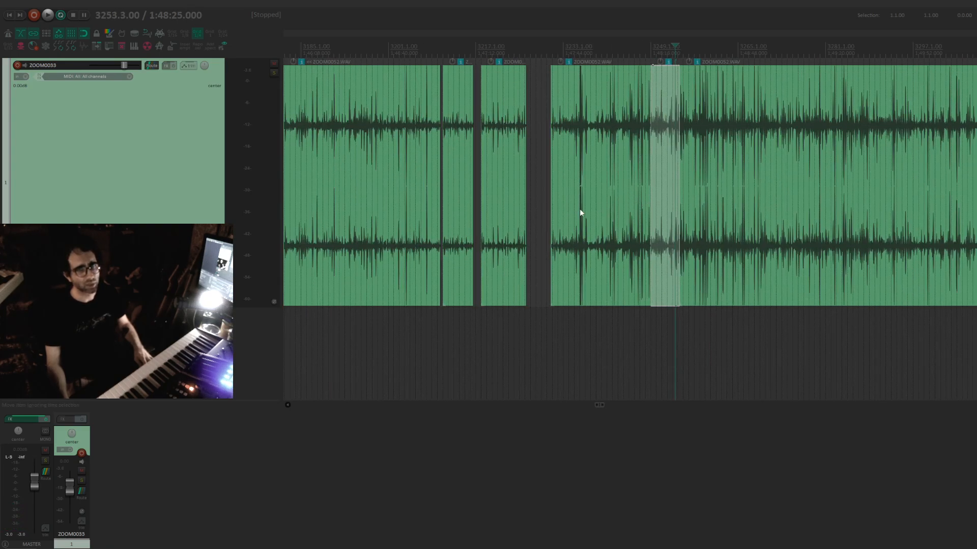
Move the piece cut out at 1:48:16 back beside the other clean crackle clips.
{"action": "left_click_drag", "start_coordinate": [656, 210], "coordinate": [551, 210]}
{"action": "left_click_drag", "start_coordinate": [616, 210], "coordinate": [640, 209]}
{"action": "left_click_drag", "start_coordinate": [555, 201], "coordinate": [633, 224]}
{"action": "left_click", "coordinate": [542, 213]}
{"action": "scroll", "coordinate": [543, 213], "scroll_direction": "up", "scroll_amount": 4}
Move the first two clean clips closer to the third, leaving only small gaps between the three.
{"action": "left_click", "coordinate": [459, 200]}
{"action": "scroll", "coordinate": [426, 207], "scroll_direction": "up", "scroll_amount": 3}
{"action": "scroll", "coordinate": [571, 187], "scroll_direction": "down", "scroll_amount": 3}
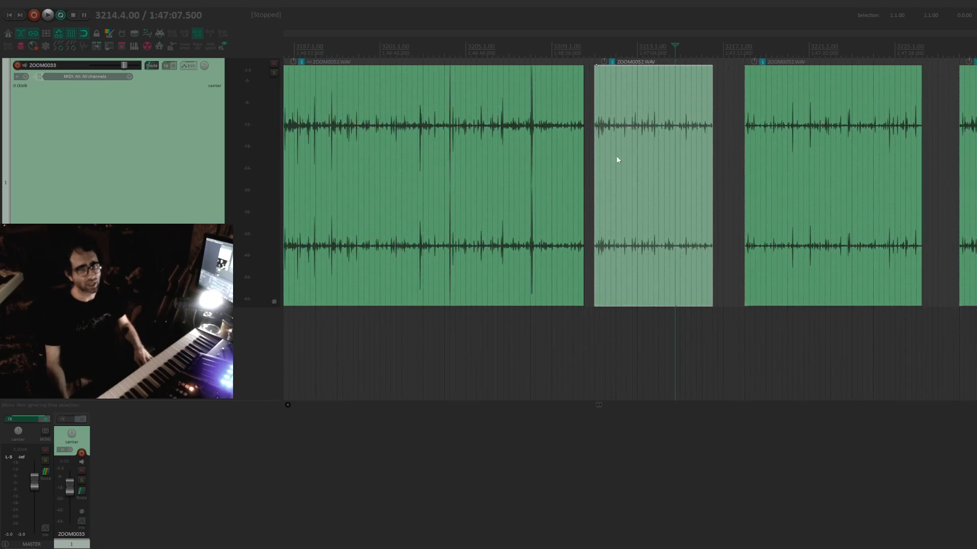
{"action": "scroll", "coordinate": [616, 159], "scroll_direction": "left", "scroll_amount": 3}
{"action": "left_click_drag", "start_coordinate": [575, 169], "coordinate": [670, 158]}
{"action": "left_click_drag", "start_coordinate": [508, 177], "coordinate": [548, 177]}
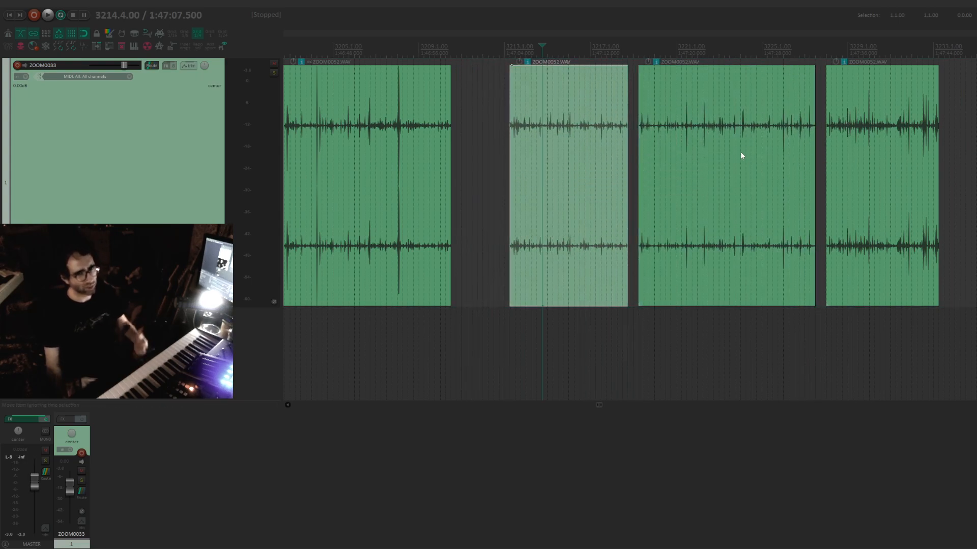
Split the middle clean clip at 1:47:20.5, just before its first tall crackle spike.
{"action": "left_click", "coordinate": [707, 152]}
{"action": "scroll", "coordinate": [728, 135], "scroll_direction": "right", "scroll_amount": 1}
{"action": "scroll", "coordinate": [732, 148], "scroll_direction": "left", "scroll_amount": 1}
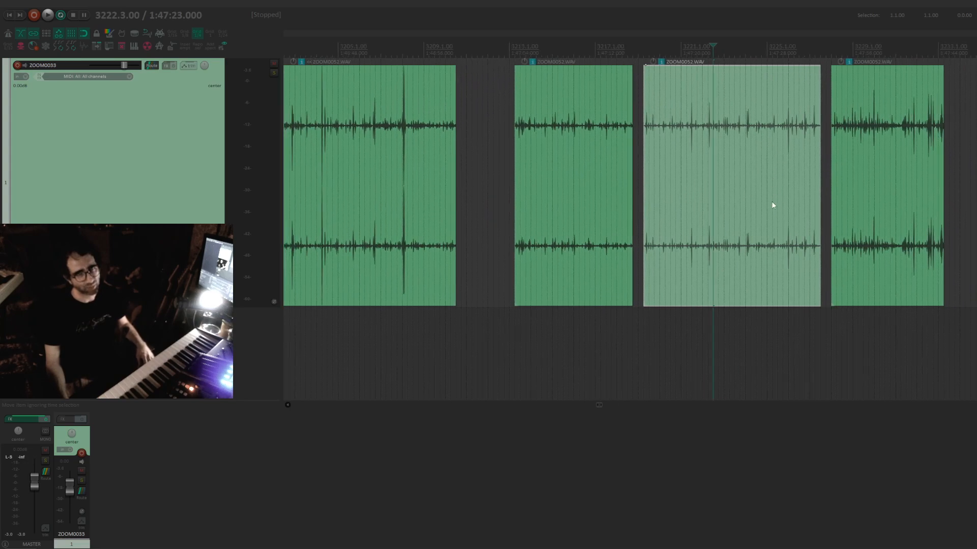
{"action": "left_click", "coordinate": [628, 157]}
{"action": "left_click", "coordinate": [692, 126]}
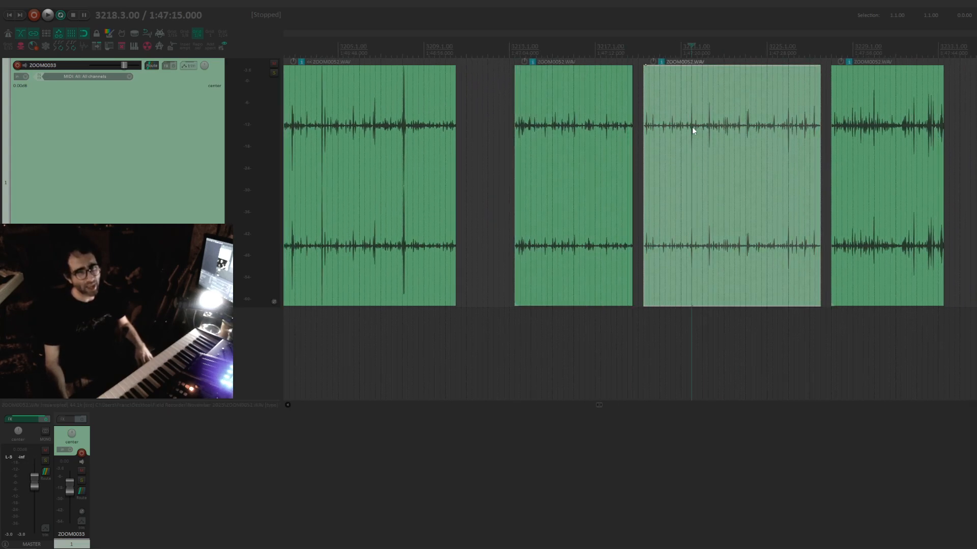
{"action": "scroll", "coordinate": [690, 127], "scroll_direction": "up", "scroll_amount": 5}
{"action": "scroll", "coordinate": [689, 106], "scroll_direction": "up", "scroll_amount": 4}
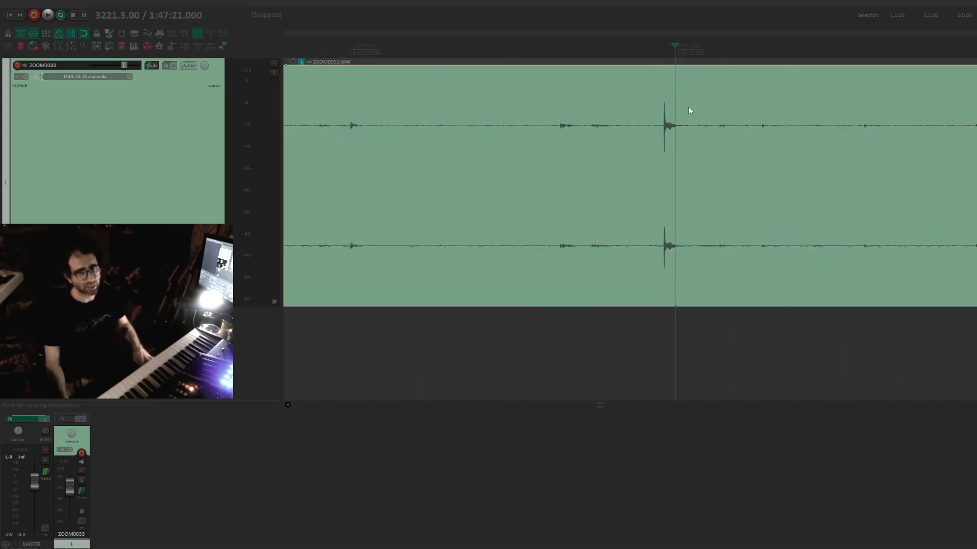
{"action": "scroll", "coordinate": [664, 141], "scroll_direction": "down", "scroll_amount": 5}
{"action": "left_click", "coordinate": [623, 142]}
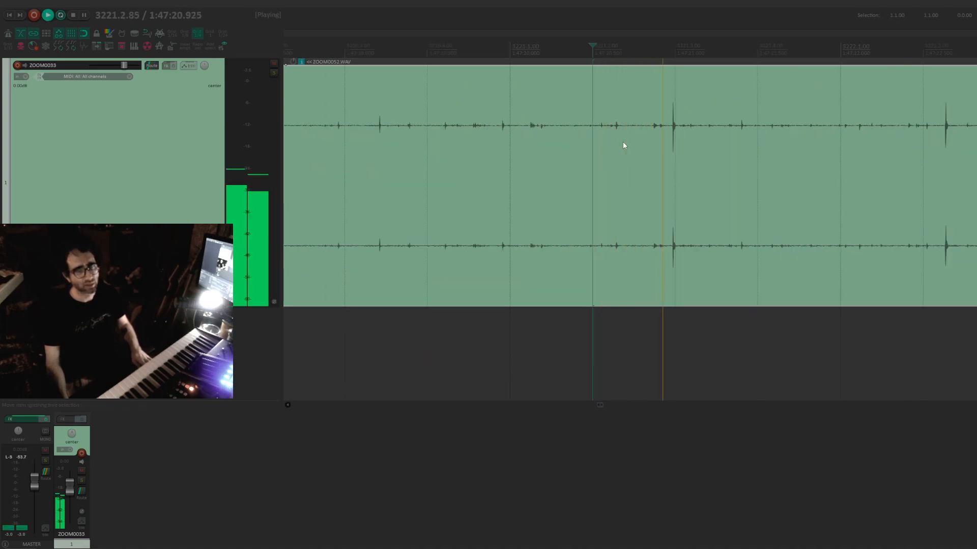
{"action": "key", "text": "s"}
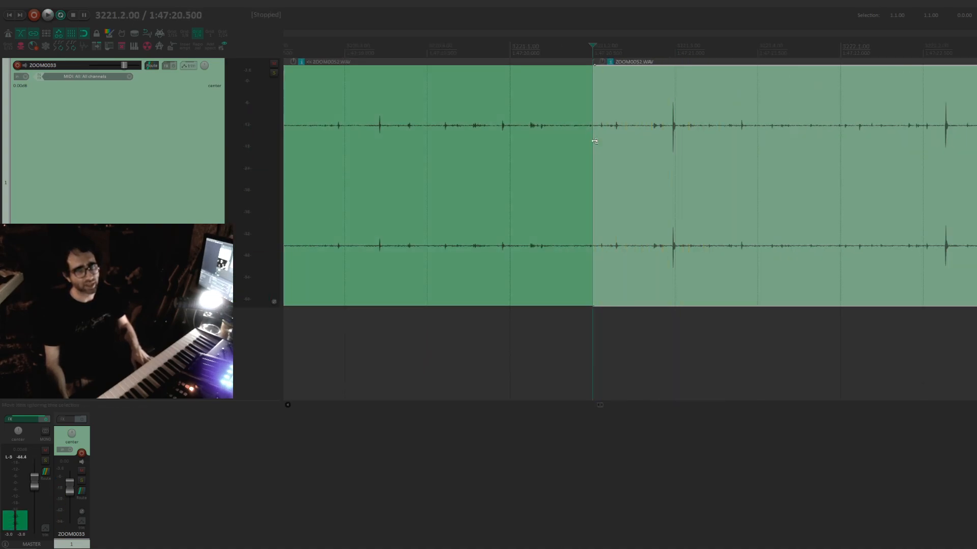
Split the middle clip again at 1:47:21, just after the spike, and move the isolated piece ahead of the first clean clip.
{"action": "left_click_drag", "start_coordinate": [594, 141], "coordinate": [699, 148]}
{"action": "key", "text": "ctrl+z"}
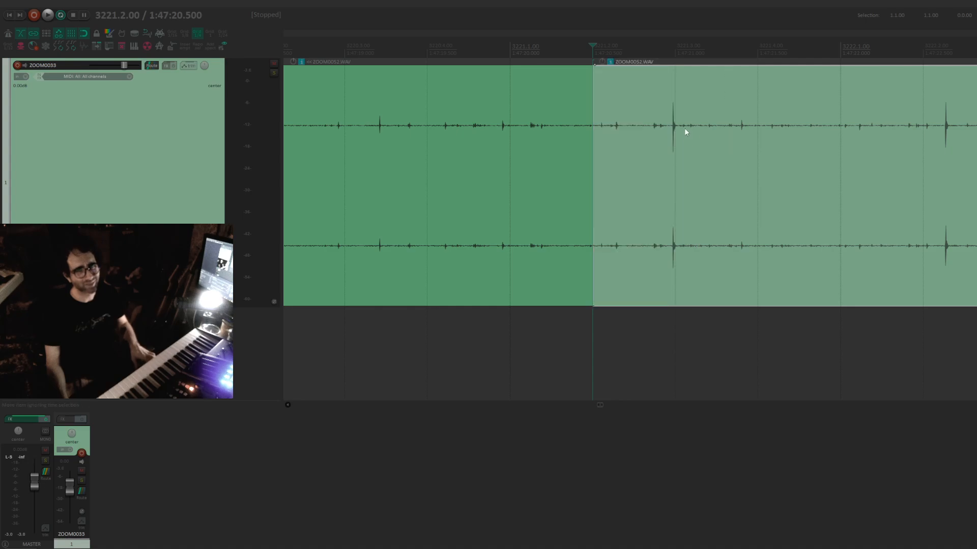
{"action": "left_click", "coordinate": [685, 128]}
{"action": "key", "text": "s"}
{"action": "left_click", "coordinate": [658, 140]}
{"action": "scroll", "coordinate": [632, 142], "scroll_direction": "down", "scroll_amount": 5}
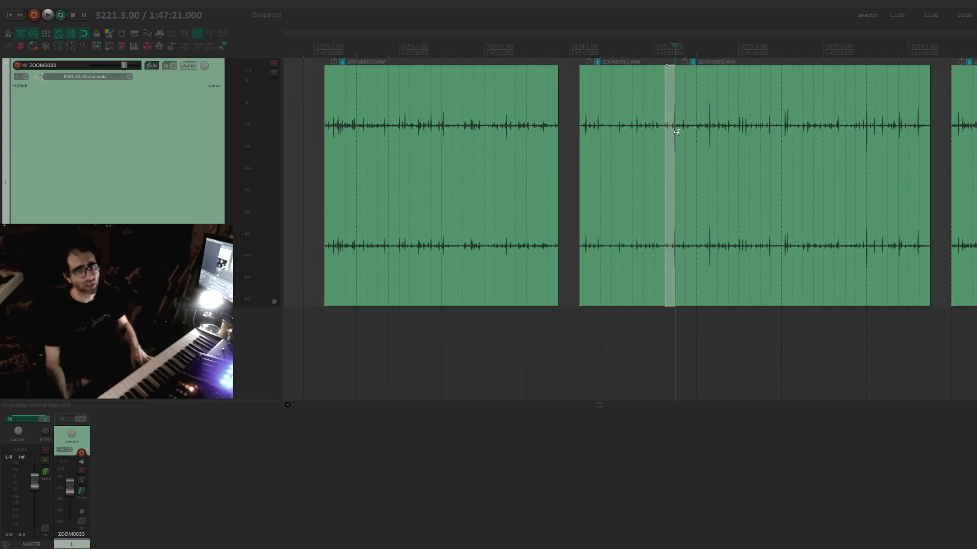
{"action": "left_click_drag", "start_coordinate": [665, 140], "coordinate": [300, 145]}
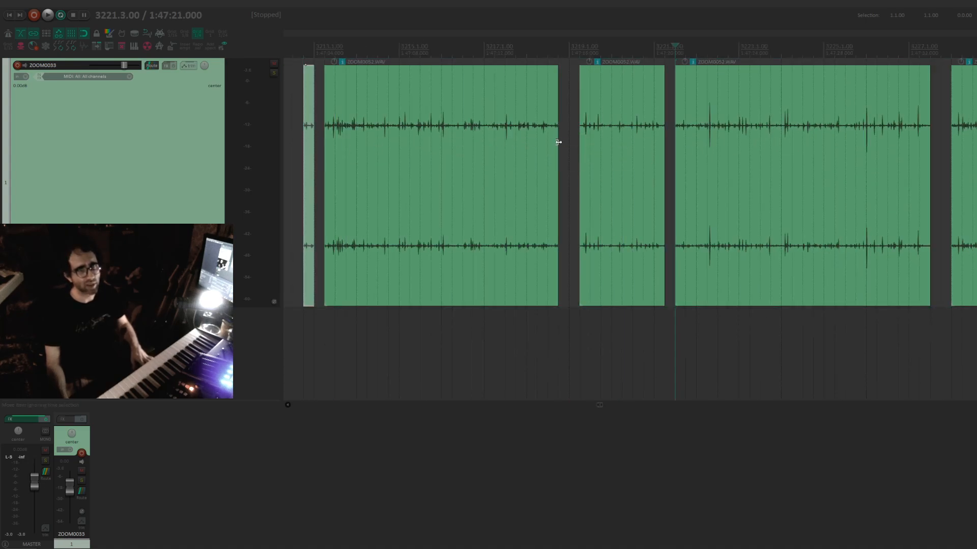
Trim the start and end of the isolated piece close around its single spike near 1:47:03.
{"action": "left_click", "coordinate": [612, 136]}
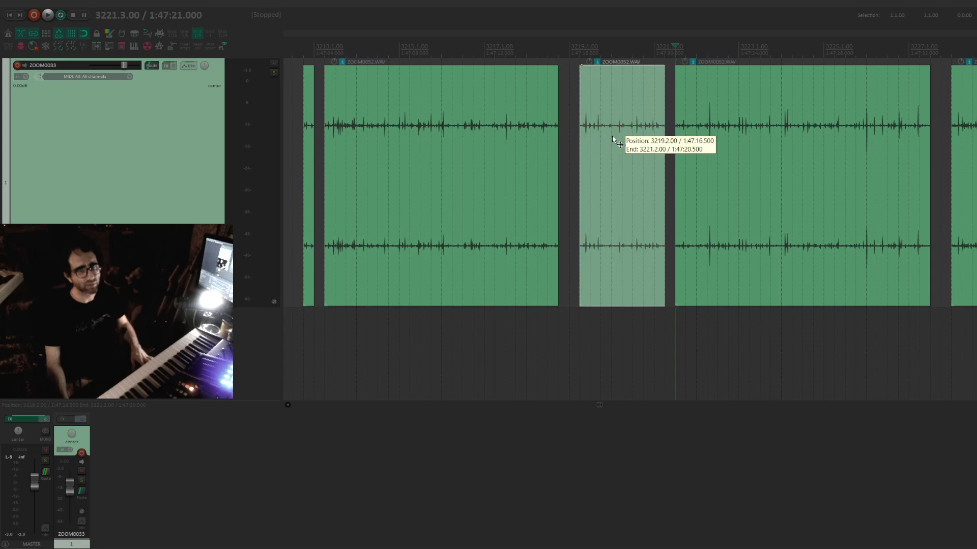
{"action": "left_click", "coordinate": [313, 131]}
{"action": "scroll", "coordinate": [571, 159], "scroll_direction": "up", "scroll_amount": 6}
{"action": "left_click_drag", "start_coordinate": [624, 153], "coordinate": [564, 150]}
{"action": "left_click", "coordinate": [484, 146]}
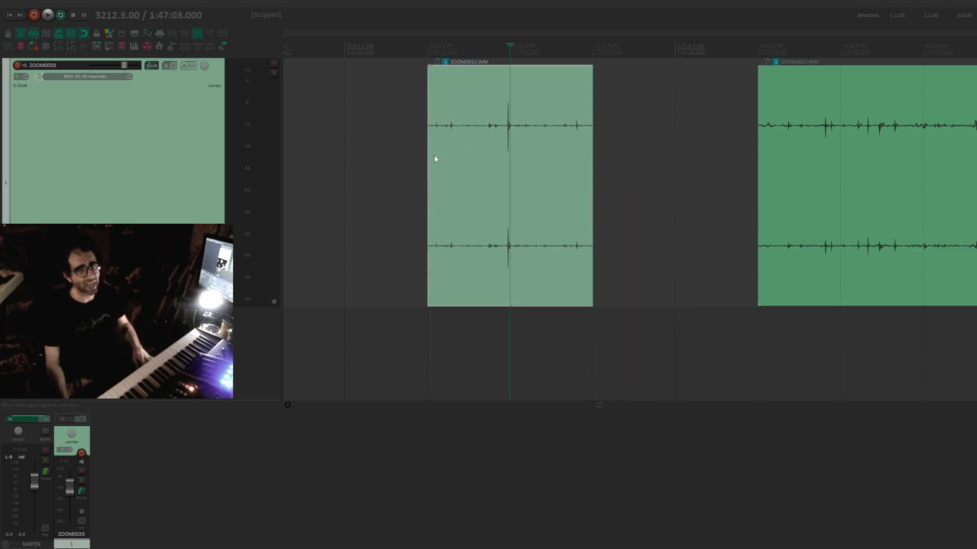
{"action": "left_click_drag", "start_coordinate": [429, 155], "coordinate": [503, 155]}
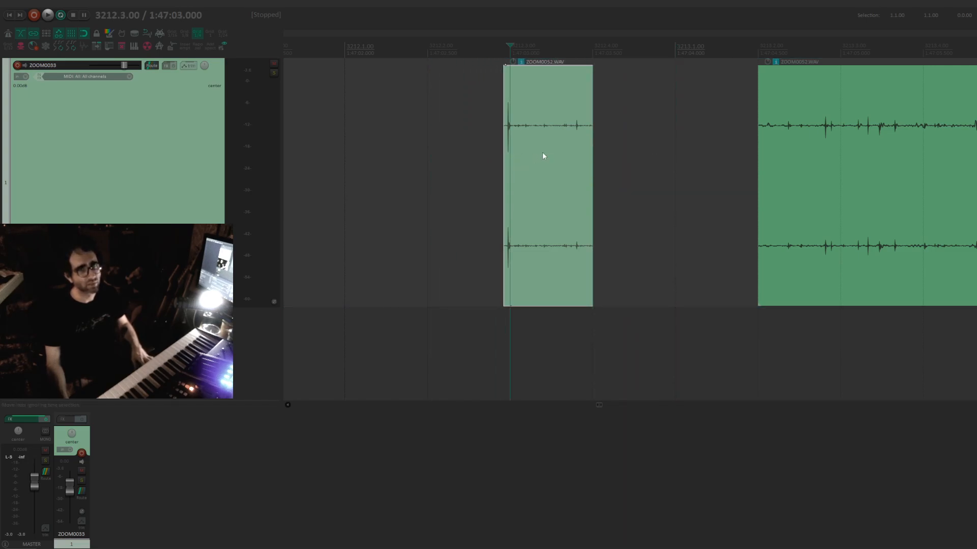
{"action": "left_click_drag", "start_coordinate": [590, 127], "coordinate": [513, 128]}
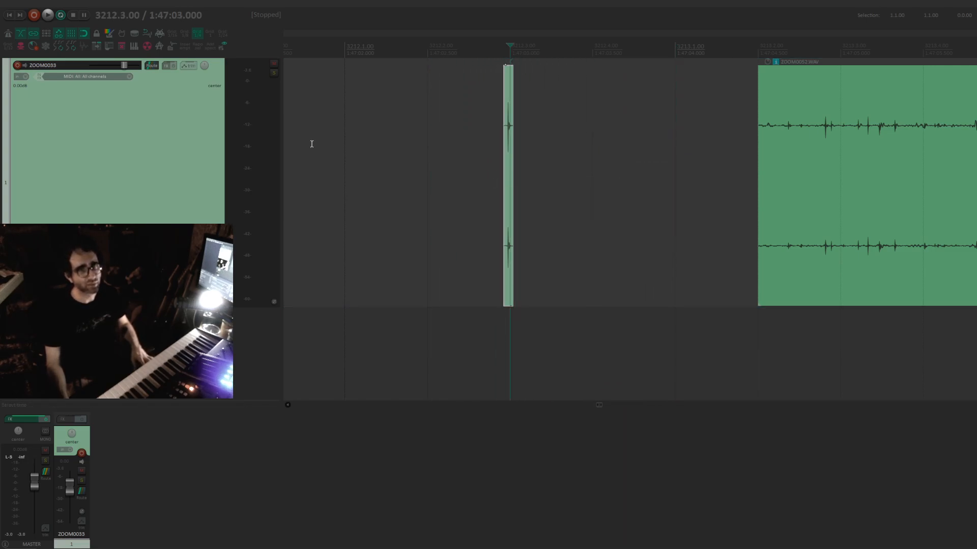
Audition the trimmed single crackle from 1:47:02.5.
{"action": "left_click", "coordinate": [314, 145]}
{"action": "left_click", "coordinate": [436, 147]}
{"action": "key", "text": "space"}
{"action": "key", "text": "space"}
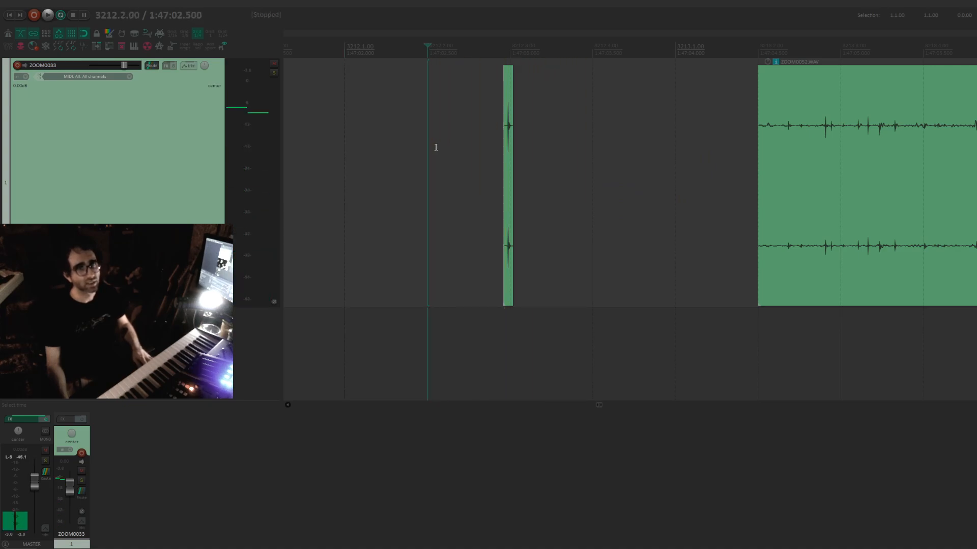
Trim the single crackle tightly to its attack and decay, with a short fade-in ending at the spike.
{"action": "left_click", "coordinate": [511, 113]}
{"action": "scroll", "coordinate": [510, 113], "scroll_direction": "up", "scroll_amount": 10}
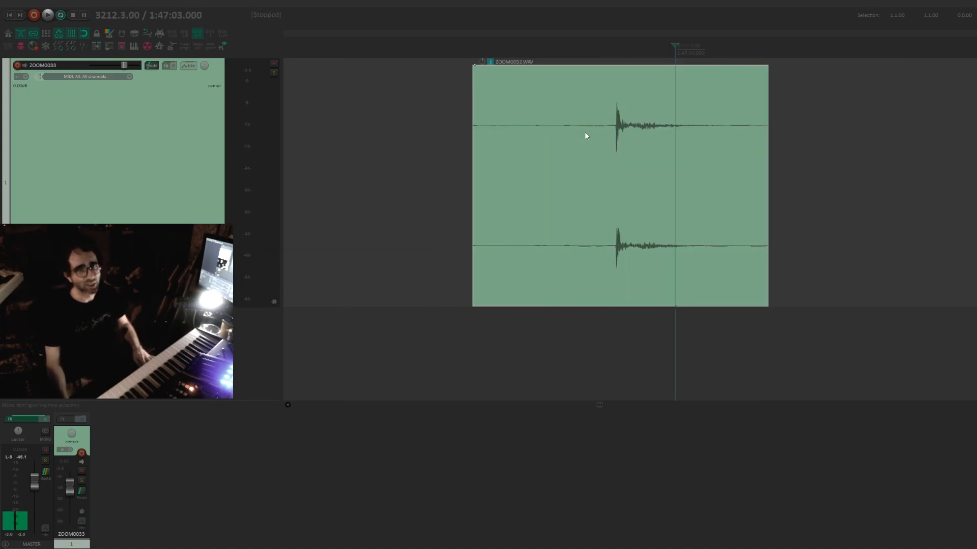
{"action": "left_click_drag", "start_coordinate": [479, 157], "coordinate": [616, 67]}
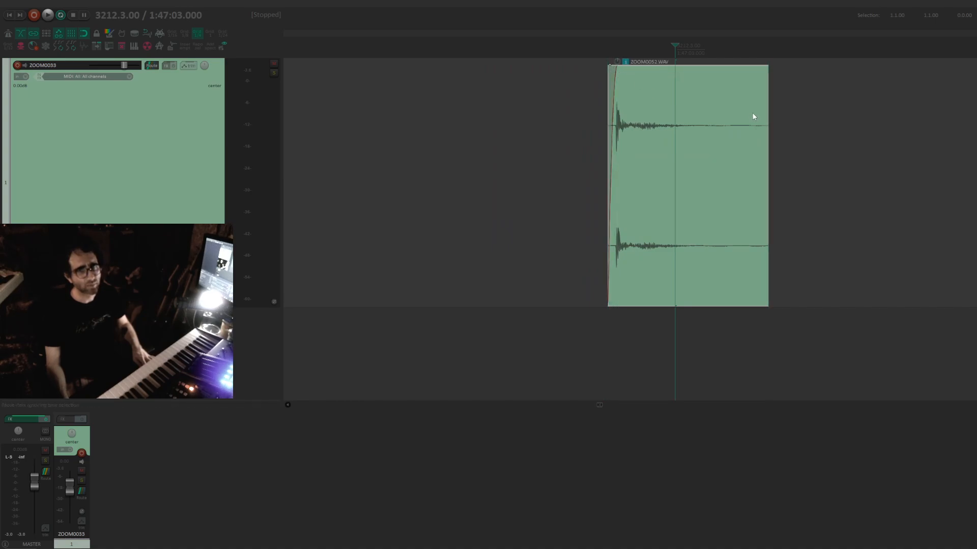
{"action": "left_click_drag", "start_coordinate": [764, 128], "coordinate": [701, 128]}
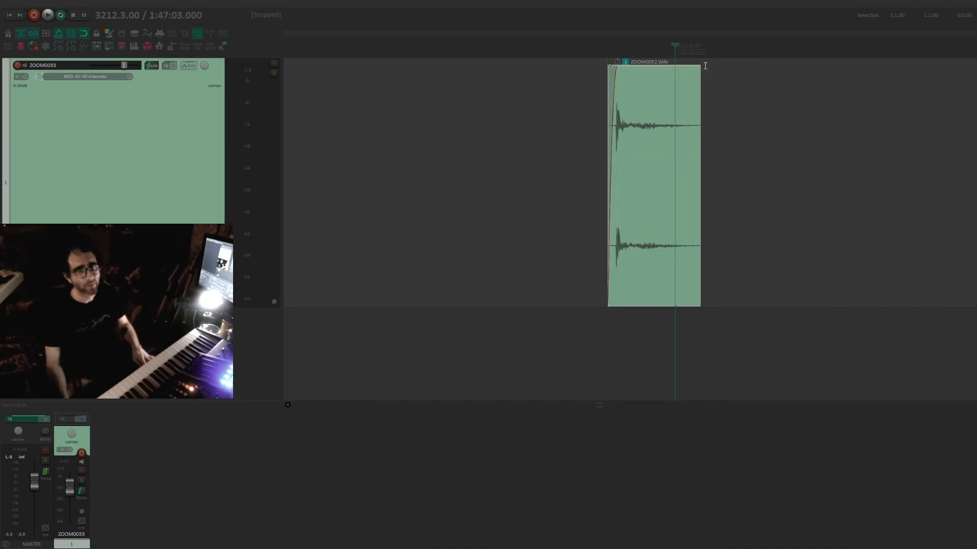
{"action": "left_click_drag", "start_coordinate": [697, 73], "coordinate": [698, 147]}
Audition the tightly trimmed crackle from about 1:47:02.5 and examine the spikes at the start of the following clip.
{"action": "scroll", "coordinate": [695, 147], "scroll_direction": "down", "scroll_amount": 10}
{"action": "scroll", "coordinate": [621, 147], "scroll_direction": "down", "scroll_amount": 4}
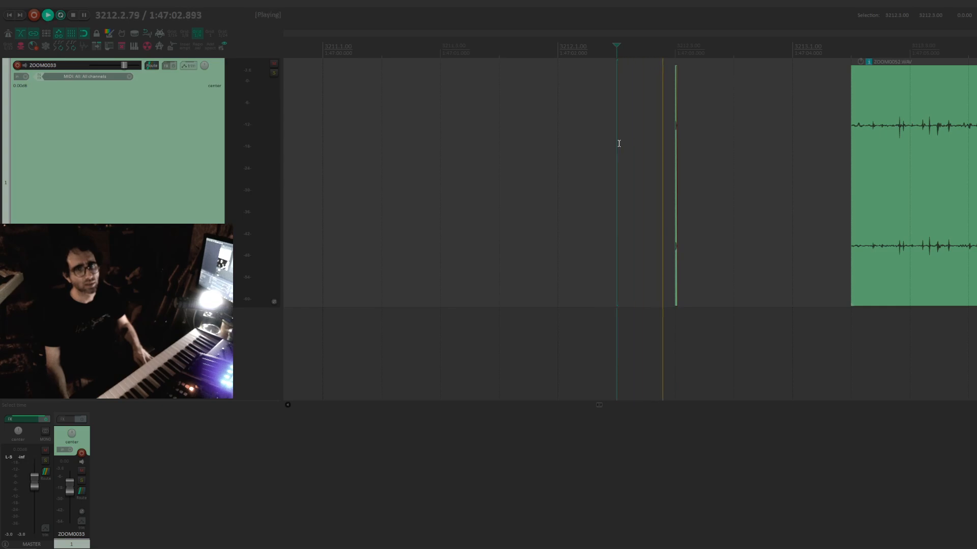
{"action": "key", "text": "space"}
{"action": "scroll", "coordinate": [819, 141], "scroll_direction": "down", "scroll_amount": 3}
{"action": "left_click", "coordinate": [787, 131]}
{"action": "left_click_drag", "start_coordinate": [785, 129], "coordinate": [663, 137]}
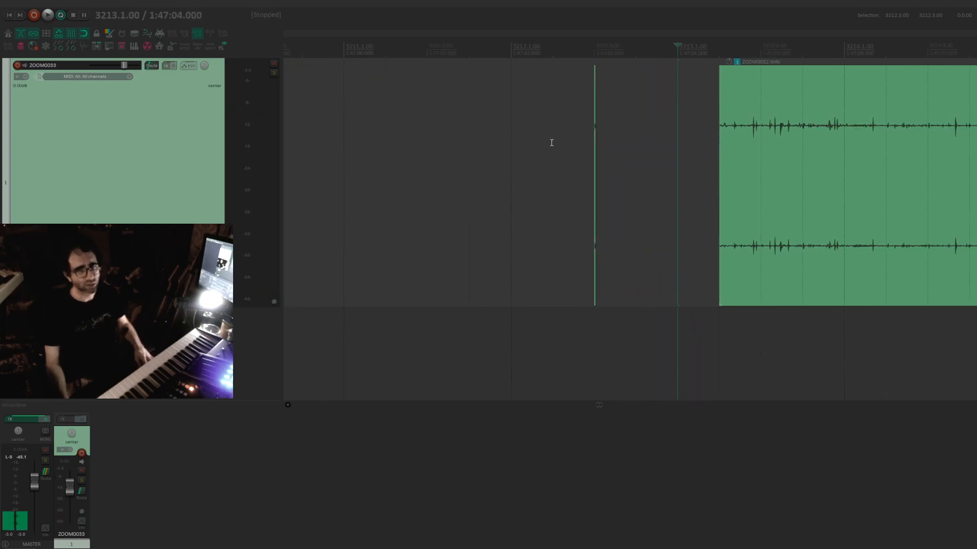
{"action": "left_click_drag", "start_coordinate": [819, 121], "coordinate": [634, 128]}
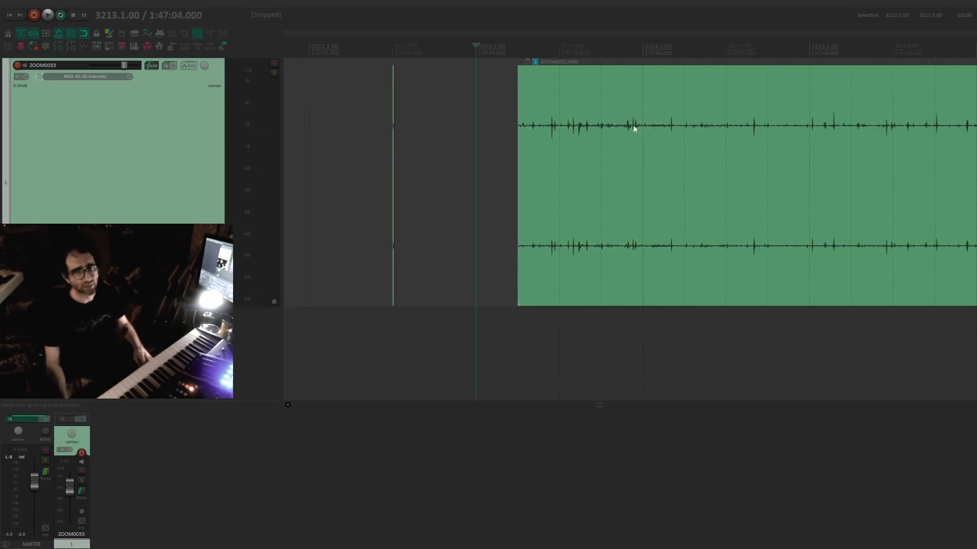
Split out the spike between 1:47:22.5 and 1:47:23 and move that piece back into the gap just before the clip at 1:47:04.5.
{"action": "scroll", "coordinate": [909, 151], "scroll_direction": "down", "scroll_amount": 5}
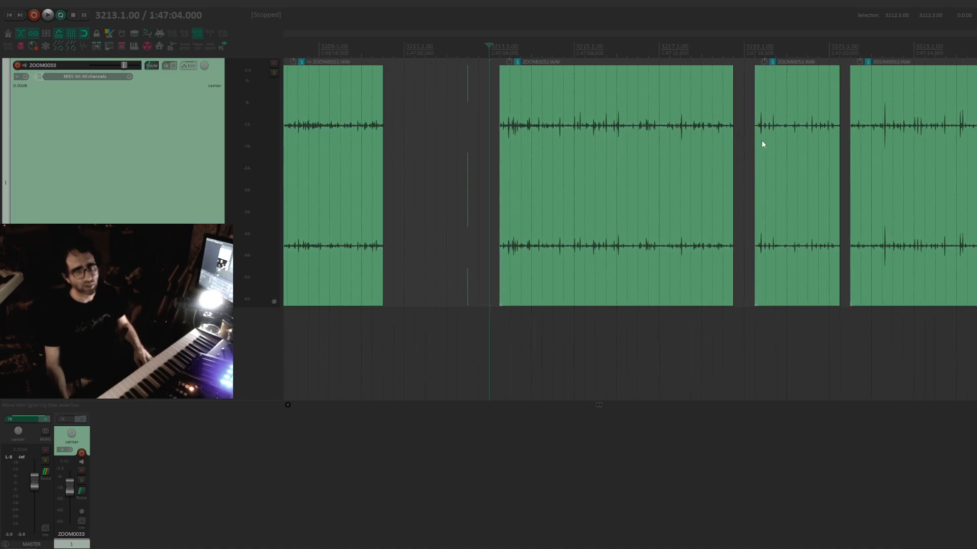
{"action": "left_click_drag", "start_coordinate": [871, 142], "coordinate": [688, 135]}
{"action": "left_click", "coordinate": [682, 135]}
{"action": "scroll", "coordinate": [685, 143], "scroll_direction": "up", "scroll_amount": 10}
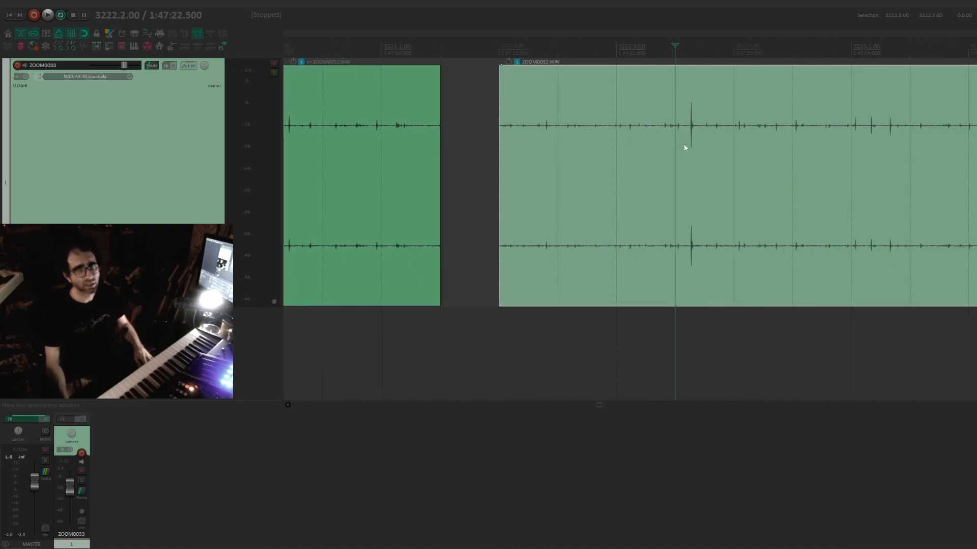
{"action": "key", "text": "space"}
{"action": "scroll", "coordinate": [685, 145], "scroll_direction": "down", "scroll_amount": 5}
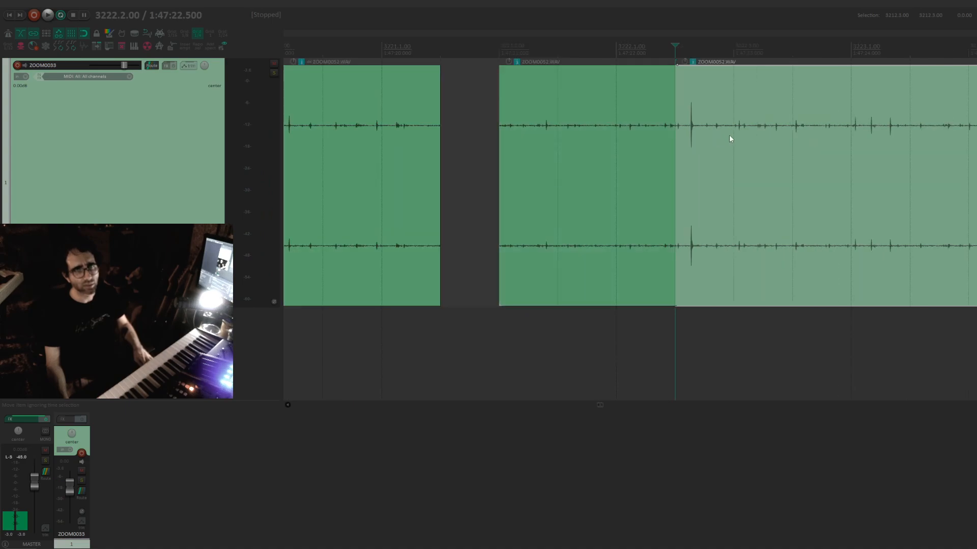
{"action": "left_click_drag", "start_coordinate": [672, 147], "coordinate": [458, 148]}
{"action": "scroll", "coordinate": [617, 156], "scroll_direction": "right", "scroll_amount": 5}
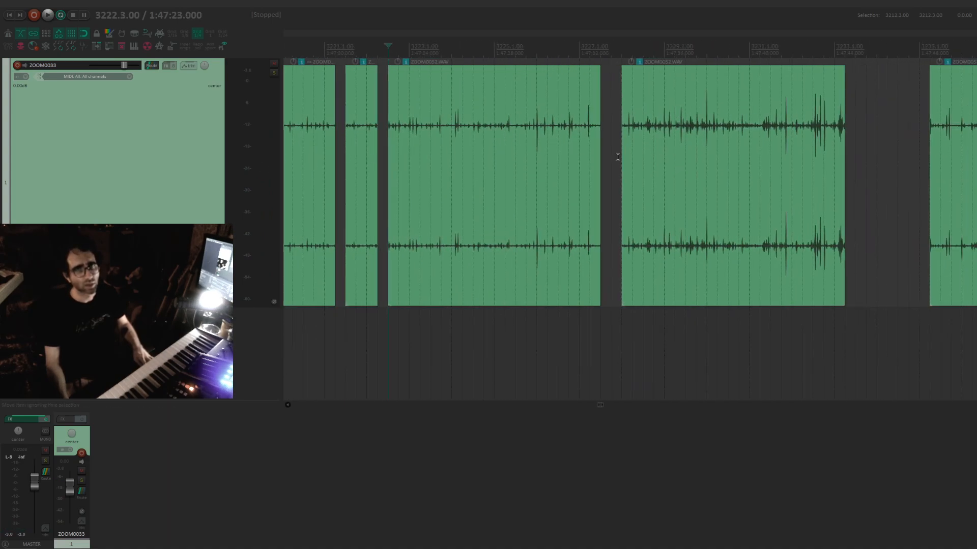
Split out the spike between 1:47:30 and 1:47:30.5 and move that piece back into the gap near 1:47:00.
{"action": "left_click", "coordinate": [709, 138]}
{"action": "left_click", "coordinate": [549, 147]}
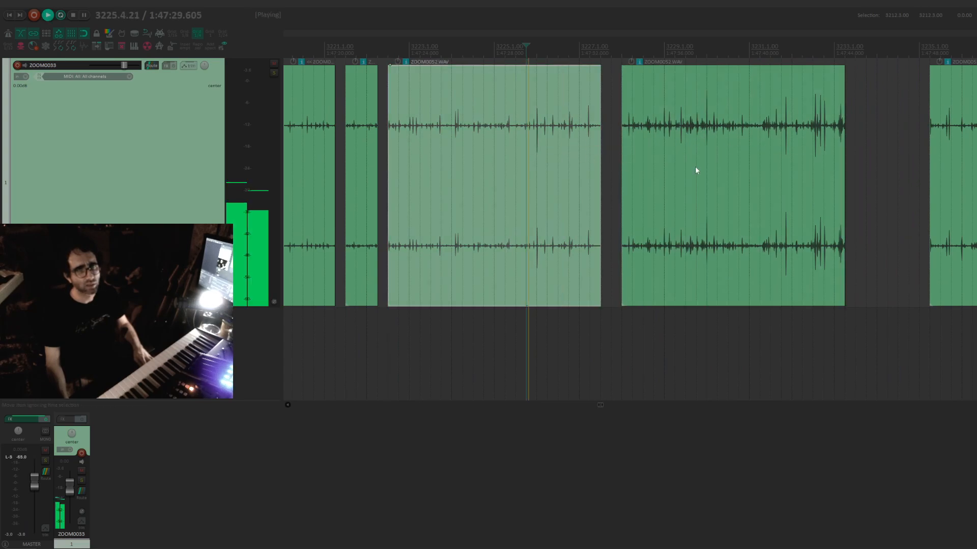
{"action": "scroll", "coordinate": [695, 167], "scroll_direction": "up", "scroll_amount": 4}
{"action": "key", "text": "s"}
{"action": "left_click", "coordinate": [734, 135]}
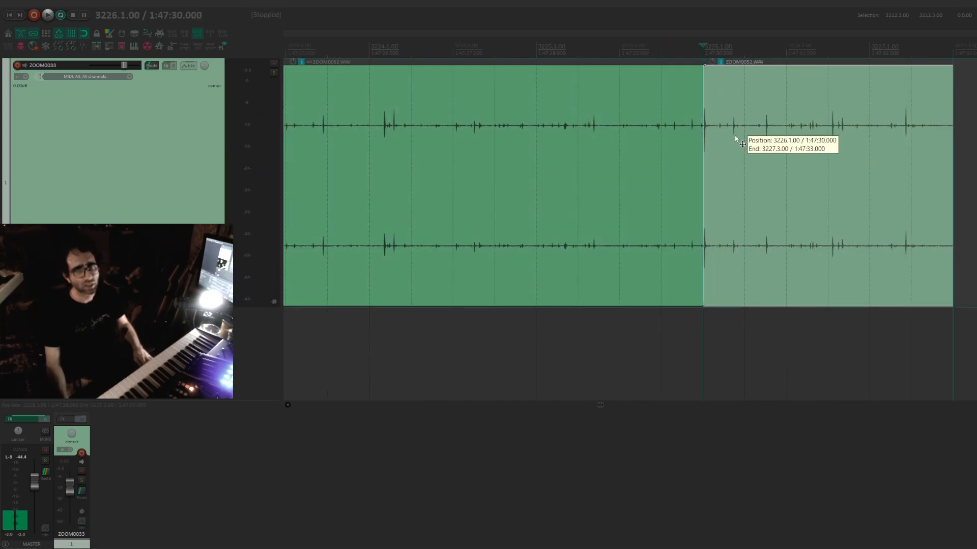
{"action": "key", "text": "s"}
{"action": "left_click", "coordinate": [730, 135]}
{"action": "scroll", "coordinate": [728, 133], "scroll_direction": "down", "scroll_amount": 5}
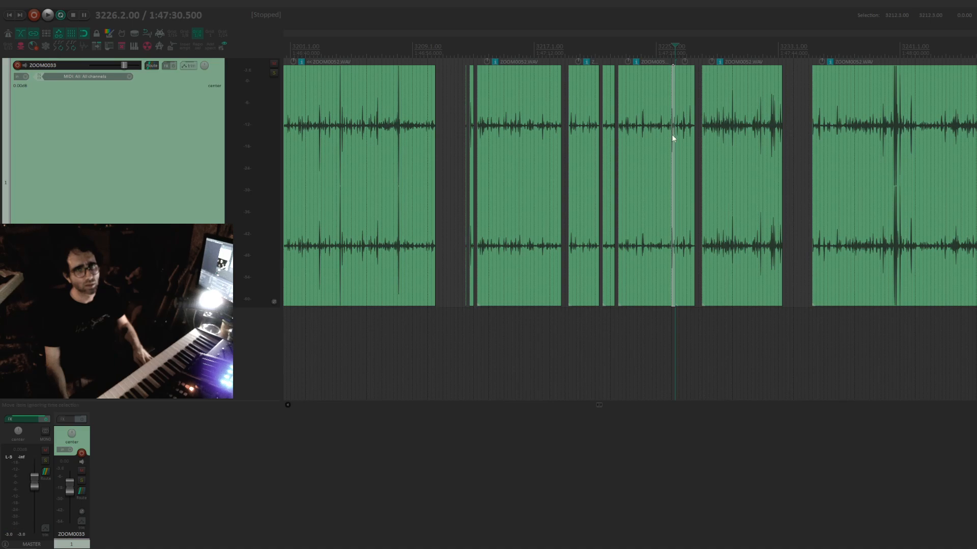
{"action": "left_click_drag", "start_coordinate": [670, 134], "coordinate": [452, 147]}
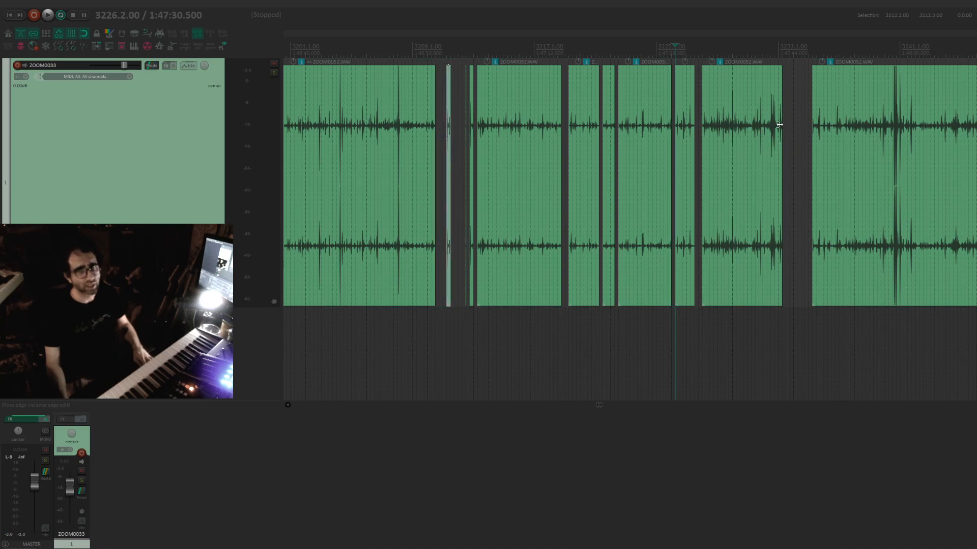
Locate the tall spike at 1:47:38, split it out up to 1:47:38.5 and move it into the empty stretch near 1:47:45.5.
{"action": "left_click", "coordinate": [686, 135]}
{"action": "scroll", "coordinate": [684, 135], "scroll_direction": "up", "scroll_amount": 5}
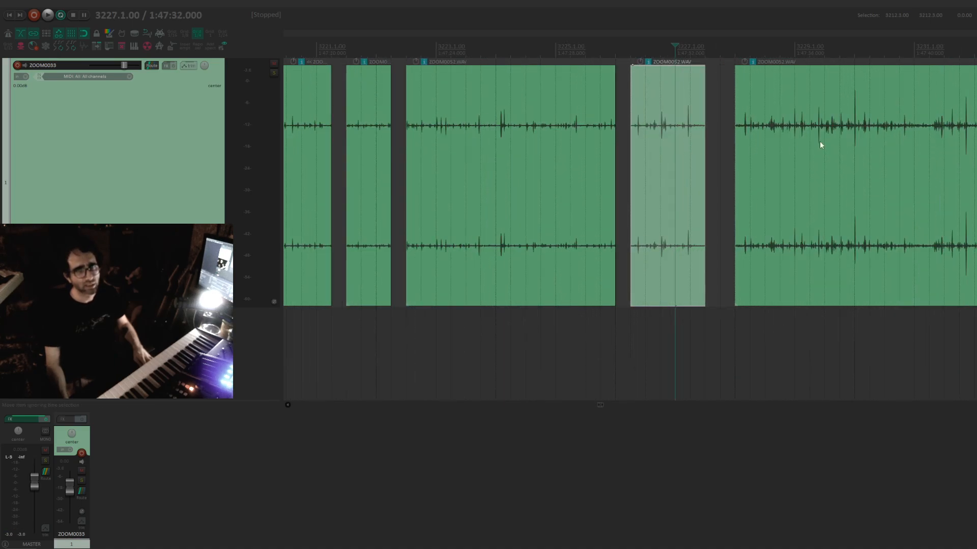
{"action": "left_click", "coordinate": [675, 149]}
{"action": "scroll", "coordinate": [684, 146], "scroll_direction": "up", "scroll_amount": 3}
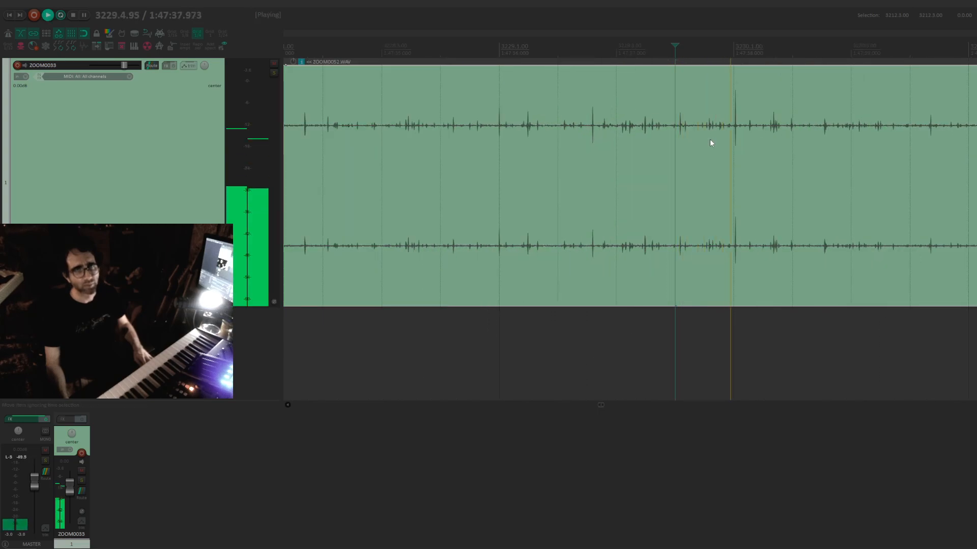
{"action": "key", "text": "space"}
{"action": "left_click", "coordinate": [734, 135]}
{"action": "key", "text": "s"}
{"action": "left_click", "coordinate": [777, 133]}
{"action": "key", "text": "s"}
{"action": "scroll", "coordinate": [761, 140], "scroll_direction": "down", "scroll_amount": 4}
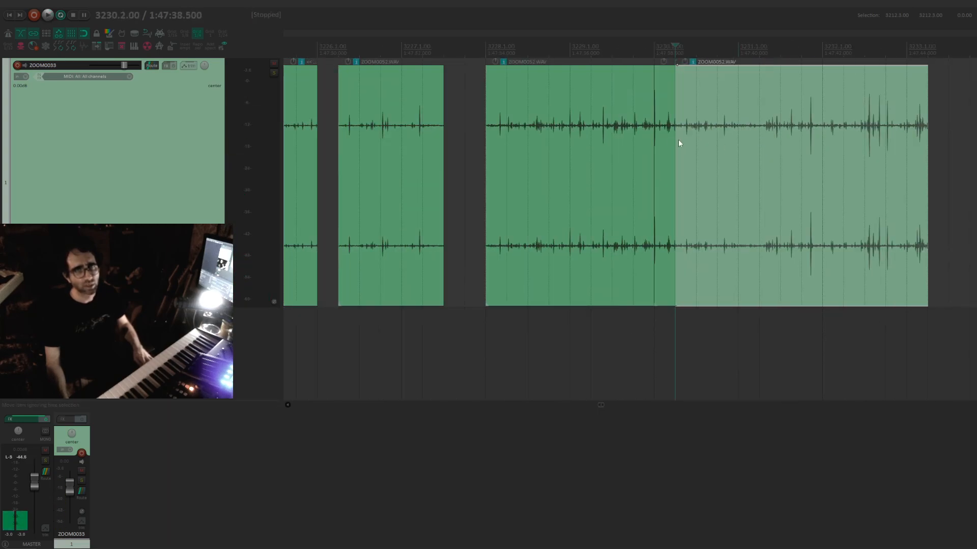
{"action": "left_click", "coordinate": [661, 135]}
{"action": "key", "text": "Delete"}
Split out the spike between 1:47:41.5 and 1:47:42 and move that piece to 1:47:46.5.
{"action": "left_click", "coordinate": [786, 127]}
{"action": "key", "text": "space"}
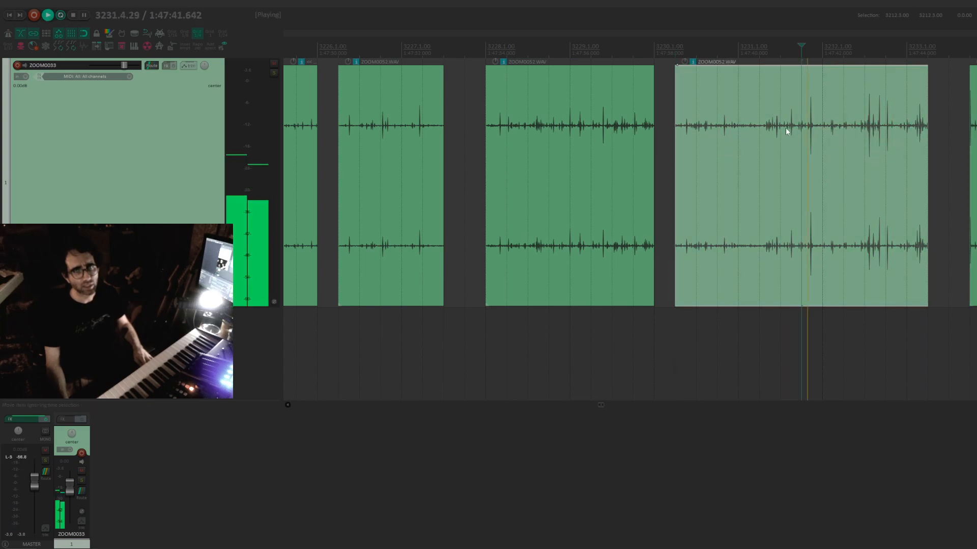
{"action": "key", "text": "space"}
{"action": "key", "text": "s"}
{"action": "left_click", "coordinate": [822, 131]}
{"action": "key", "text": "s"}
{"action": "left_click_drag", "start_coordinate": [815, 129], "coordinate": [976, 129]}
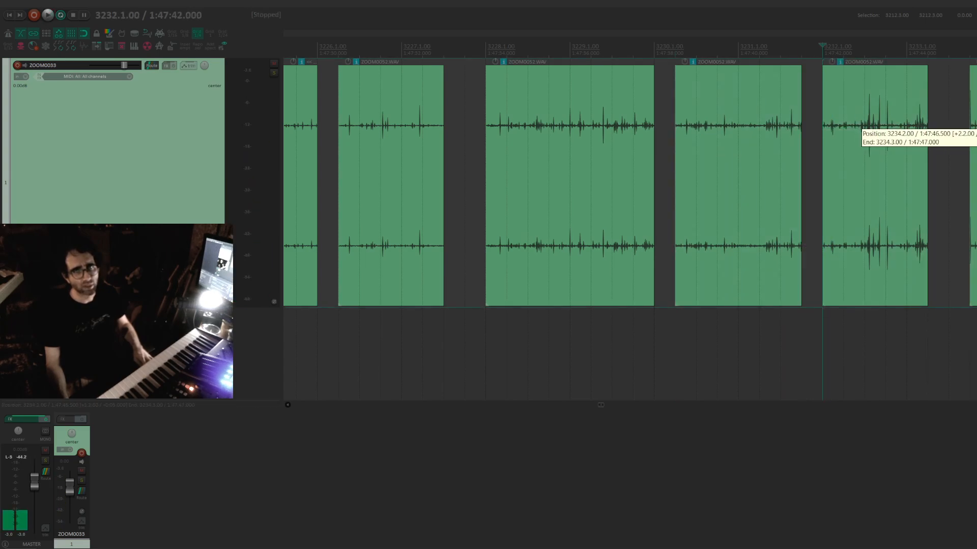
Audition the spikes from 1:47:43, split at 1:47:43 and 1:47:44, and move that piece directly after the one at 1:47:46.5.
{"action": "left_click", "coordinate": [865, 142]}
{"action": "key", "text": "space"}
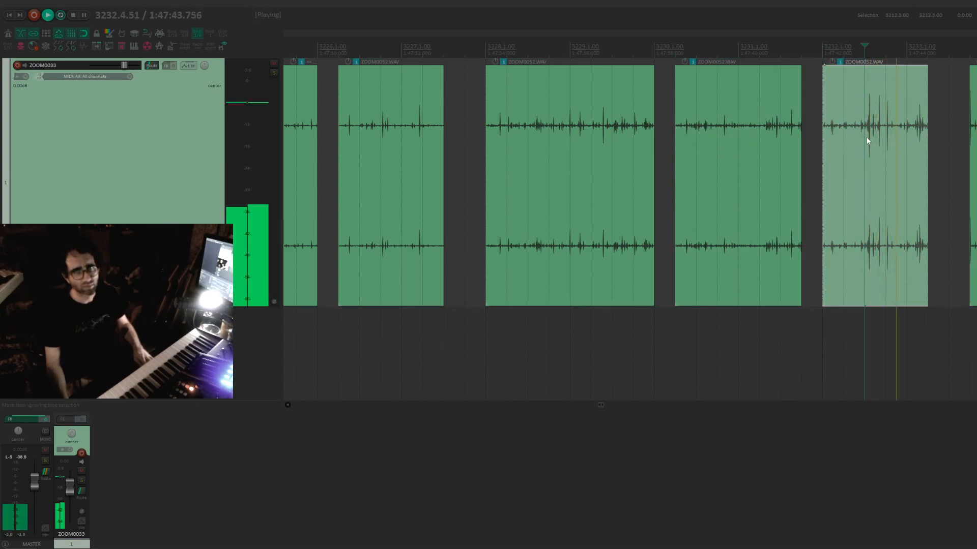
{"action": "key", "text": "space"}
{"action": "key", "text": "s"}
{"action": "left_click", "coordinate": [884, 131]}
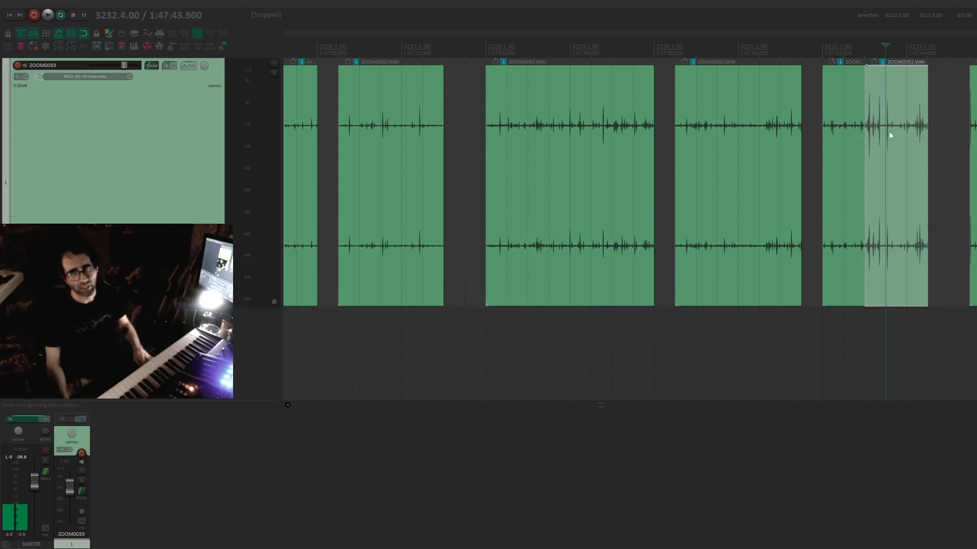
{"action": "left_click", "coordinate": [905, 135]}
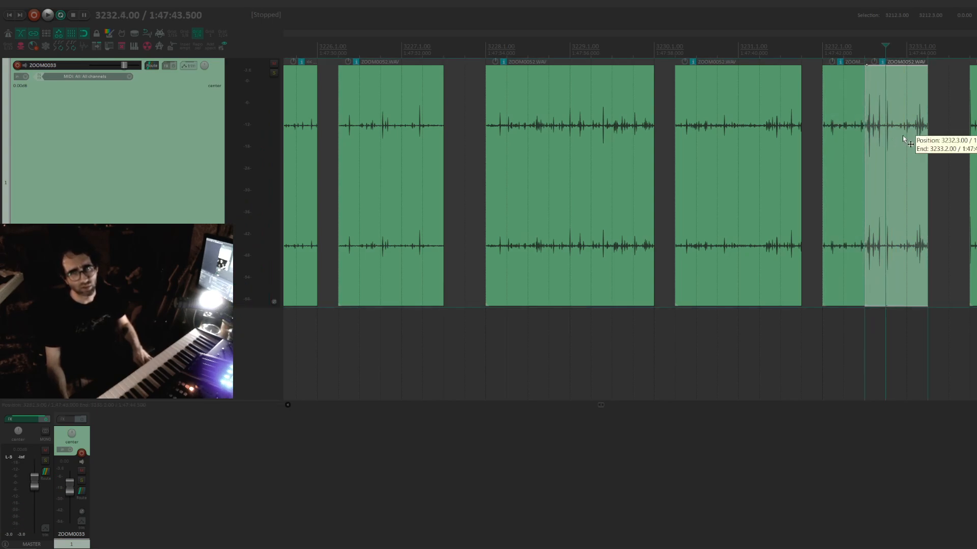
{"action": "key", "text": "s"}
{"action": "left_click_drag", "start_coordinate": [875, 134], "coordinate": [940, 147]}
Shorten the clip before 1:46:59 to end near 1:46:52.5 and place the four isolated pieces, spaced apart, from about 1:46:54.
{"action": "left_click_drag", "start_coordinate": [941, 136], "coordinate": [767, 174]}
{"action": "scroll", "coordinate": [787, 167], "scroll_direction": "down", "scroll_amount": 2}
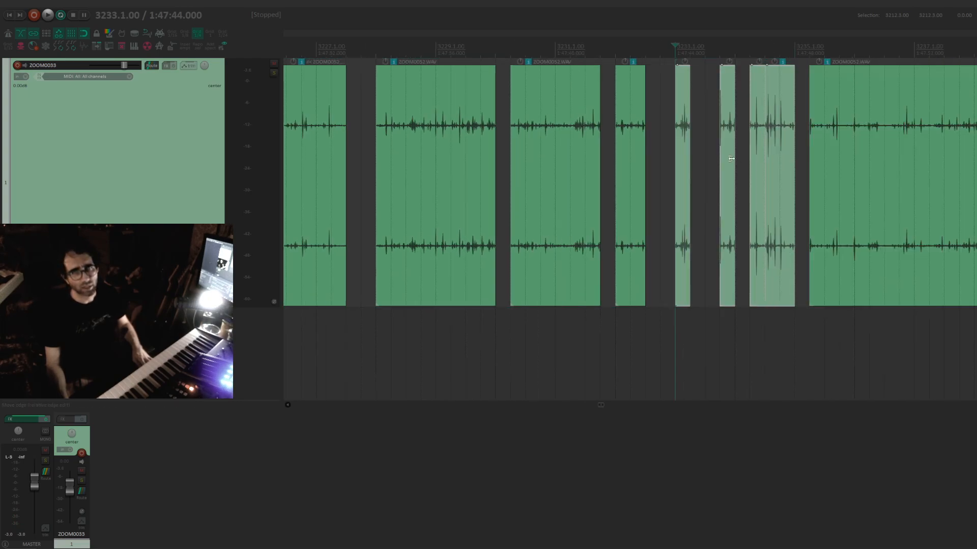
{"action": "left_click_drag", "start_coordinate": [691, 164], "coordinate": [513, 128]}
{"action": "left_click_drag", "start_coordinate": [659, 120], "coordinate": [458, 153]}
{"action": "left_click", "coordinate": [478, 153]}
{"action": "left_click_drag", "start_coordinate": [614, 132], "coordinate": [630, 129]}
{"action": "left_click", "coordinate": [821, 134]}
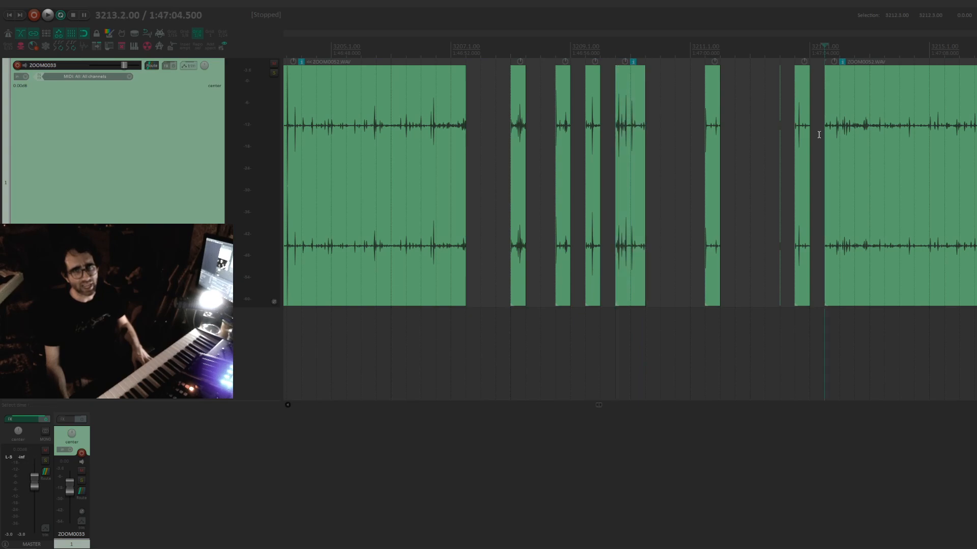
Overlap the clip starting at 1:47:04.5 with the one after it in a short crossfade near 1:47:16.5 and audition the join.
{"action": "scroll", "coordinate": [848, 142], "scroll_direction": "down", "scroll_amount": 2}
{"action": "scroll", "coordinate": [881, 151], "scroll_direction": "right", "scroll_amount": 3}
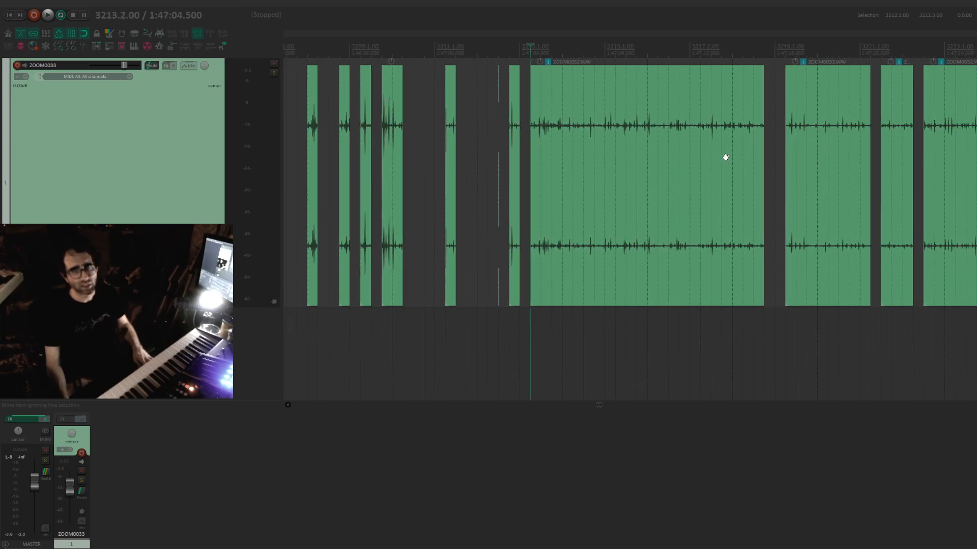
{"action": "left_click_drag", "start_coordinate": [726, 157], "coordinate": [459, 132]}
{"action": "scroll", "coordinate": [779, 127], "scroll_direction": "up", "scroll_amount": 5}
{"action": "scroll", "coordinate": [727, 133], "scroll_direction": "right", "scroll_amount": 3}
{"action": "key", "text": "space"}
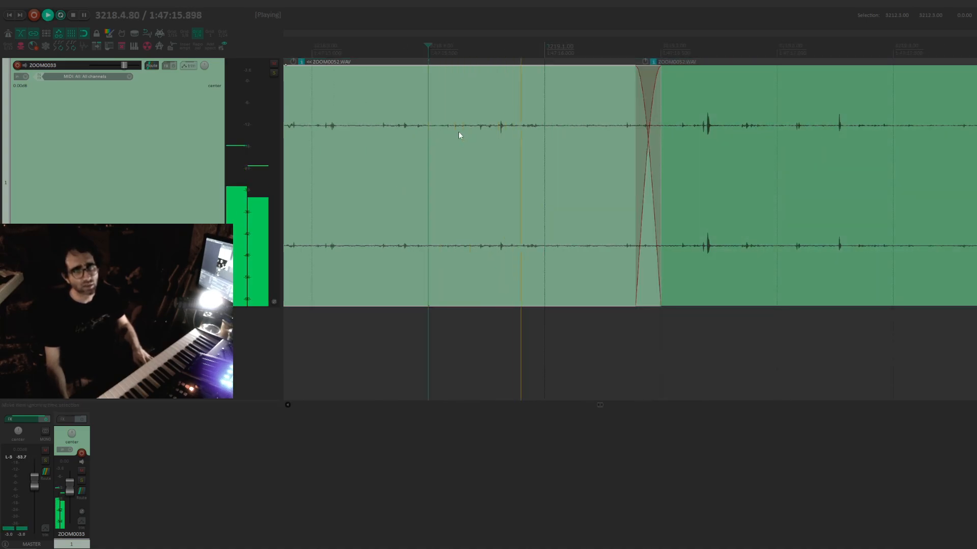
{"action": "scroll", "coordinate": [648, 133], "scroll_direction": "down", "scroll_amount": 5}
{"action": "scroll", "coordinate": [662, 133], "scroll_direction": "right", "scroll_amount": 3}
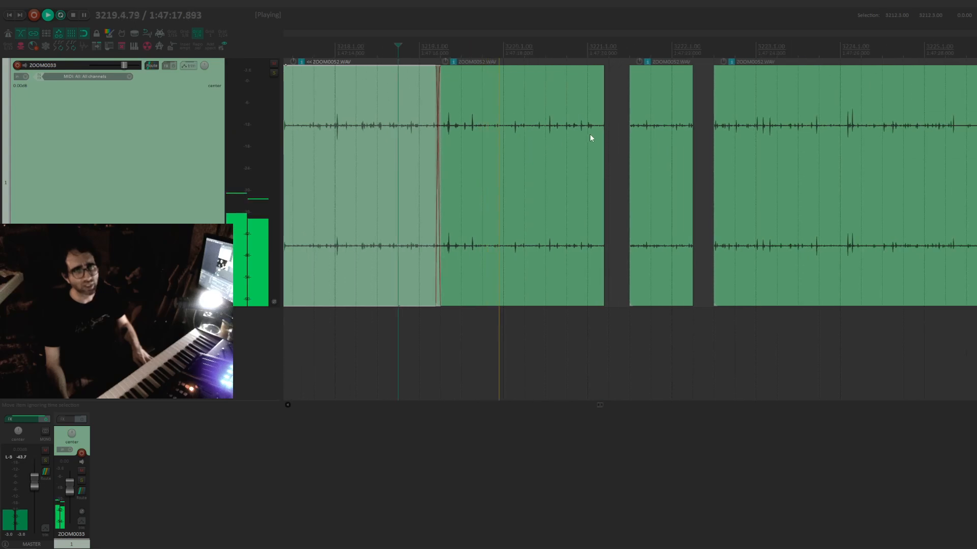
{"action": "key", "text": "space"}
Move the short clip at 1:47:21 earlier so it crossfades with the preceding clip near 1:47:20, and audition the join.
{"action": "mouse_move", "coordinate": [640, 125]}
{"action": "left_mouse_down"}
{"action": "mouse_move", "coordinate": [615, 130]}
{"action": "mouse_move", "coordinate": [627, 130]}
{"action": "left_mouse_up"}
{"action": "left_click", "coordinate": [567, 142]}
{"action": "key", "text": "space"}
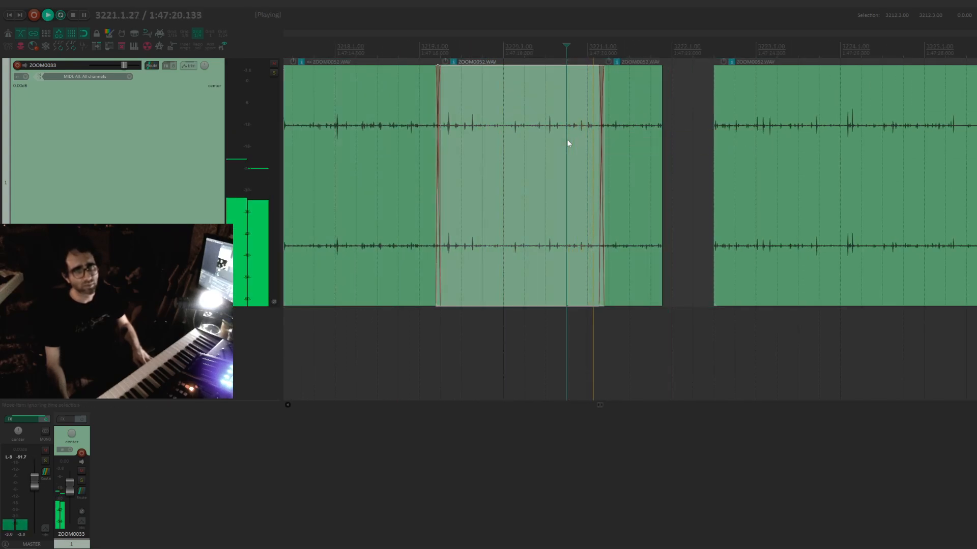
{"action": "scroll", "coordinate": [718, 126], "scroll_direction": "right", "scroll_amount": 3}
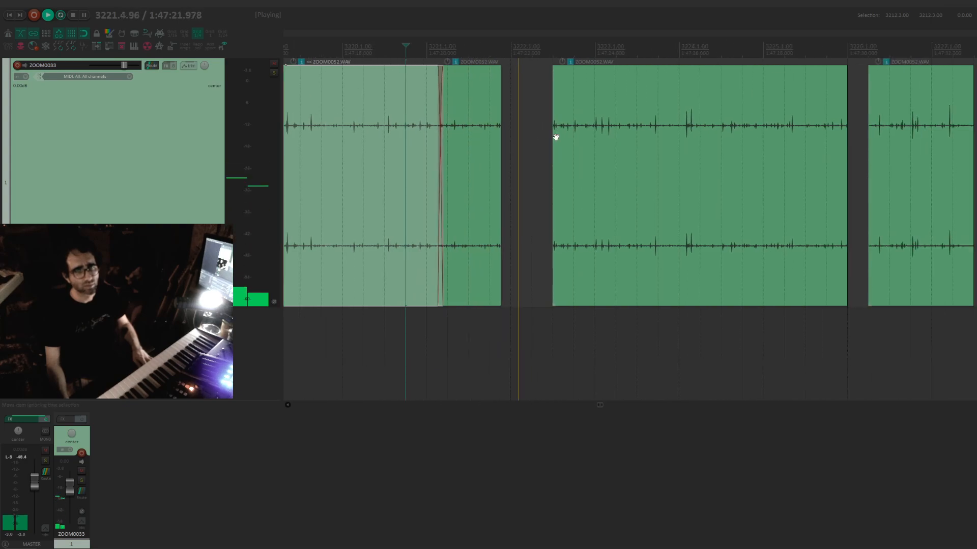
{"action": "key", "text": "space"}
Move the clip starting at 1:47:23 later so it crossfades with the following clip near 1:47:30.5, and audition the join.
{"action": "left_click_drag", "start_coordinate": [783, 138], "coordinate": [815, 138]}
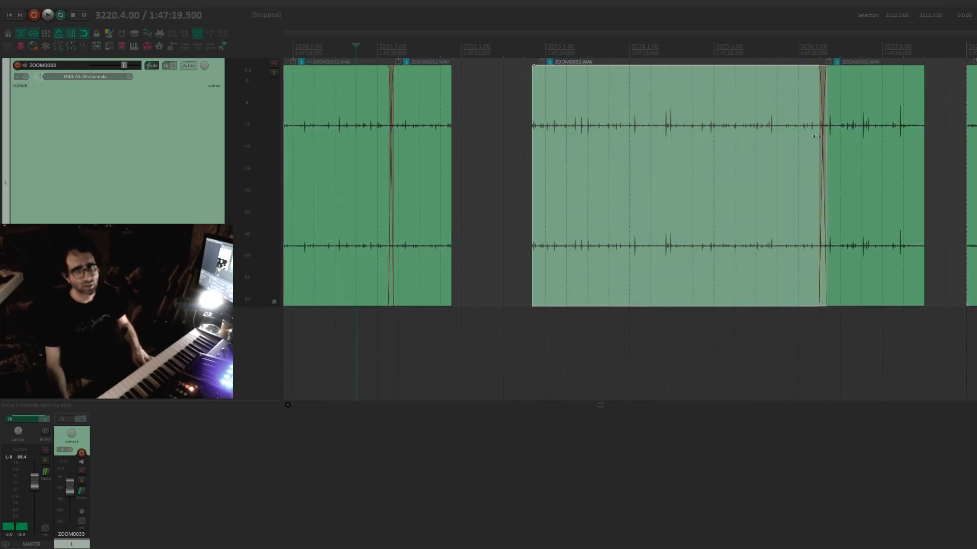
{"action": "left_click", "coordinate": [777, 127]}
{"action": "key", "text": "space"}
{"action": "scroll", "coordinate": [947, 122], "scroll_direction": "right", "scroll_amount": 5}
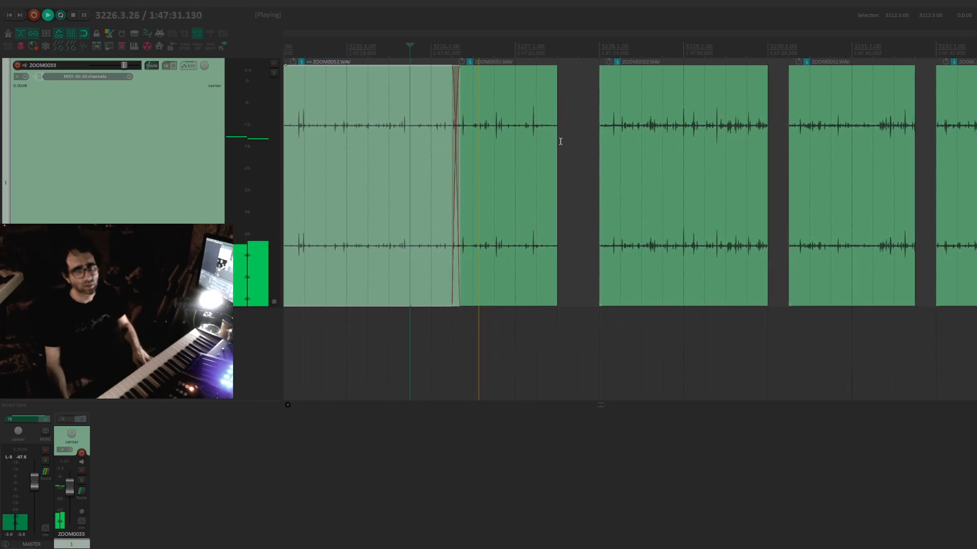
{"action": "key", "text": "space"}
Try to crossfade the clip starting at 1:47:34 with the end of the preceding clip near 1:47:33, and audition the joins.
{"action": "left_click_drag", "start_coordinate": [674, 137], "coordinate": [623, 140]}
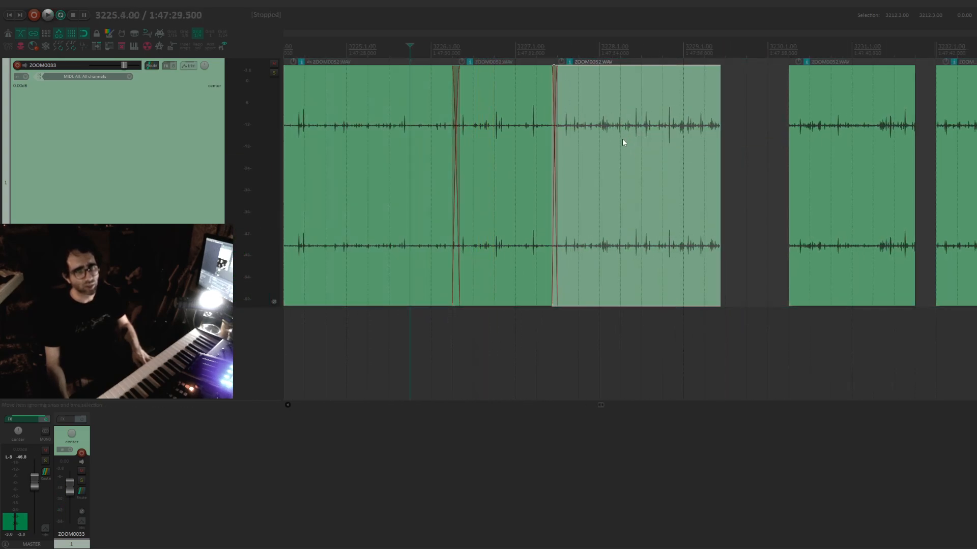
{"action": "left_click", "coordinate": [415, 144]}
{"action": "key", "text": "space"}
{"action": "scroll", "coordinate": [494, 134], "scroll_direction": "right", "scroll_amount": 1}
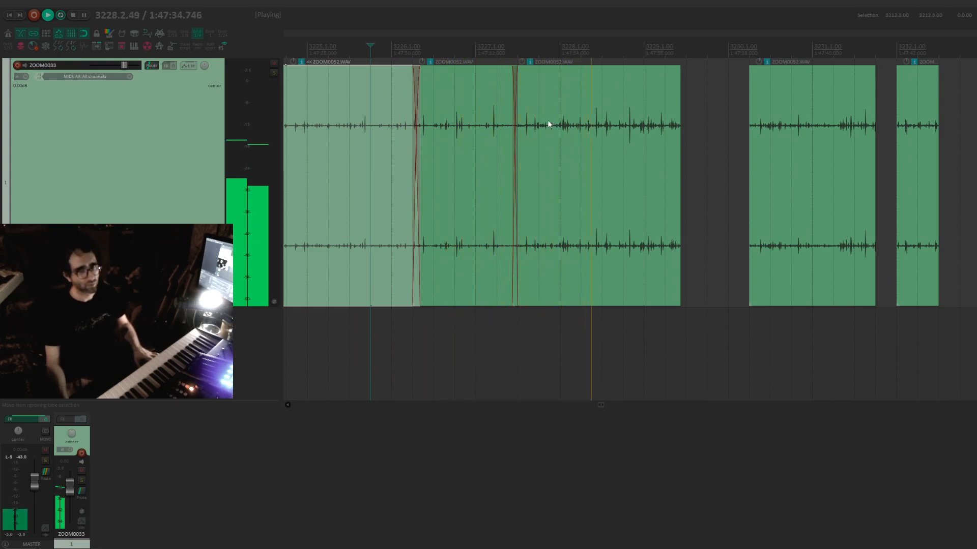
{"action": "key", "text": "space"}
Separate the two clips near 1:47:33, audition the first one's ending and trim it shortly after its last spike.
{"action": "mouse_move", "coordinate": [563, 112]}
{"action": "left_mouse_down"}
{"action": "mouse_move", "coordinate": [577, 125]}
{"action": "mouse_move", "coordinate": [559, 130]}
{"action": "left_mouse_up"}
{"action": "left_click", "coordinate": [495, 131]}
{"action": "key", "text": "space"}
{"action": "key", "text": "space"}
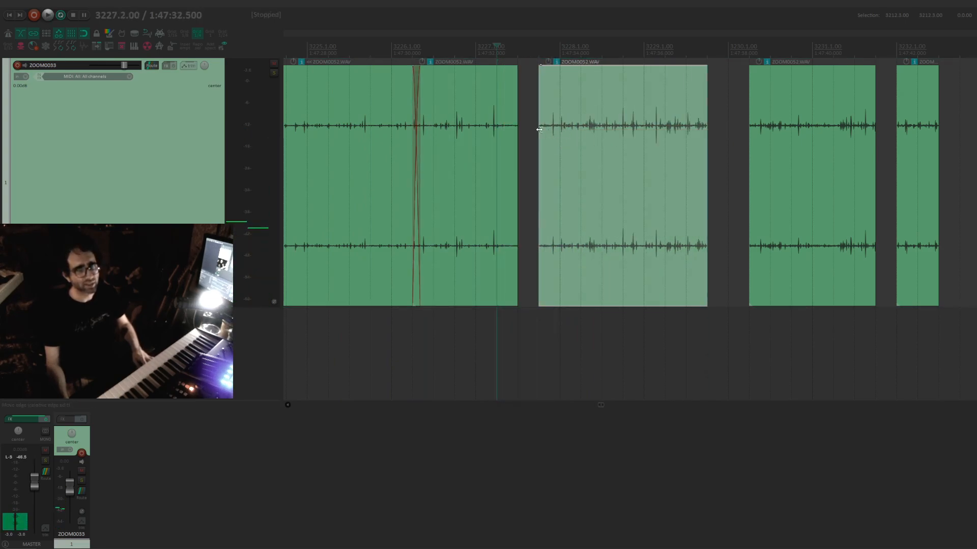
{"action": "left_click", "coordinate": [475, 129]}
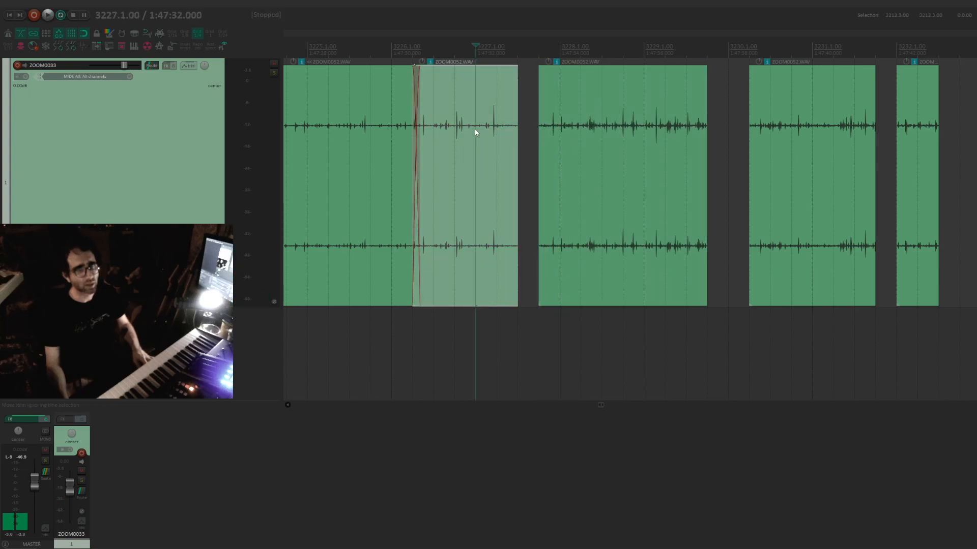
{"action": "key", "text": "space"}
{"action": "key", "text": "space"}
{"action": "left_click_drag", "start_coordinate": [520, 133], "coordinate": [517, 139]}
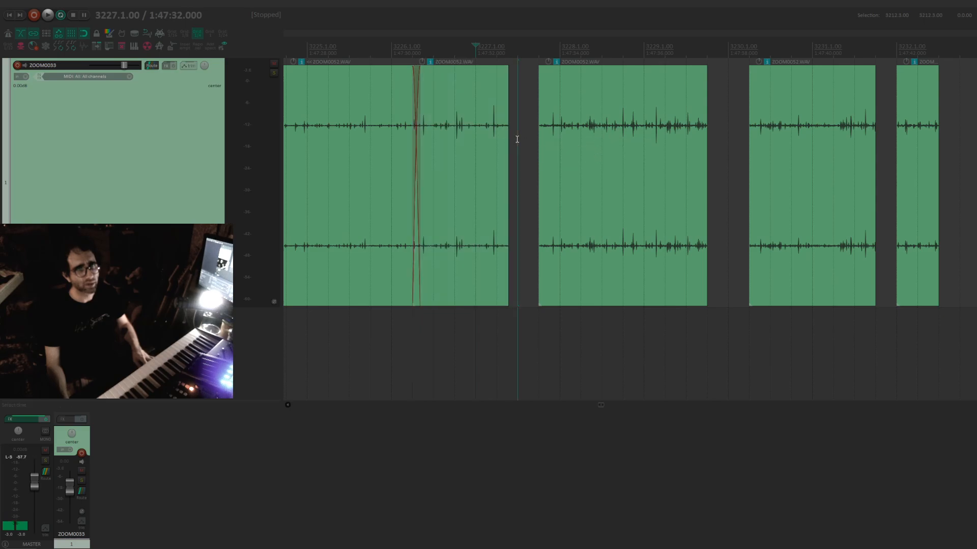
{"action": "key", "text": "space"}
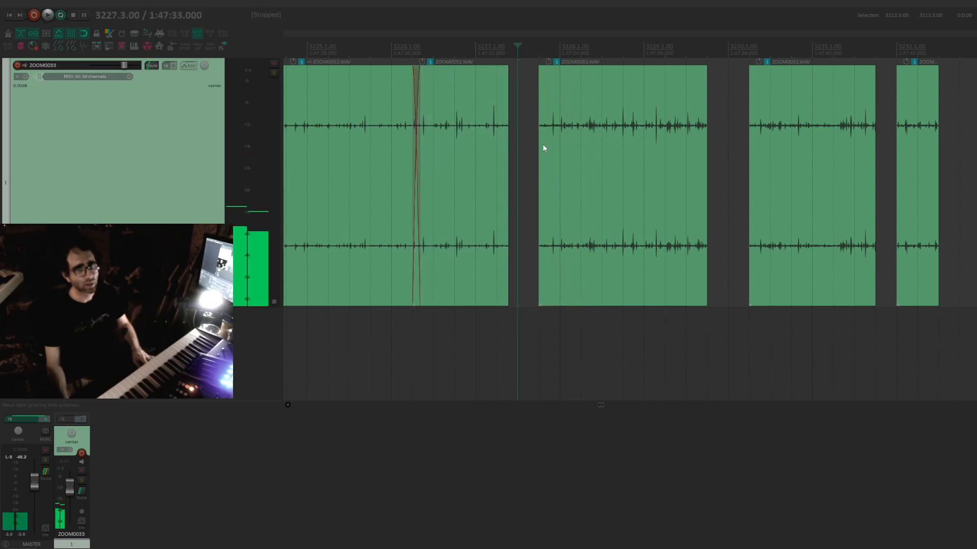
Move the following clip earlier to crossfade with the trimmed ending near 1:47:32.7 and audition the join.
{"action": "mouse_move", "coordinate": [536, 148]}
{"action": "left_mouse_down"}
{"action": "mouse_move", "coordinate": [550, 147]}
{"action": "mouse_move", "coordinate": [526, 154]}
{"action": "left_mouse_up"}
{"action": "left_click", "coordinate": [359, 140]}
{"action": "key", "text": "space"}
{"action": "left_click", "coordinate": [450, 124]}
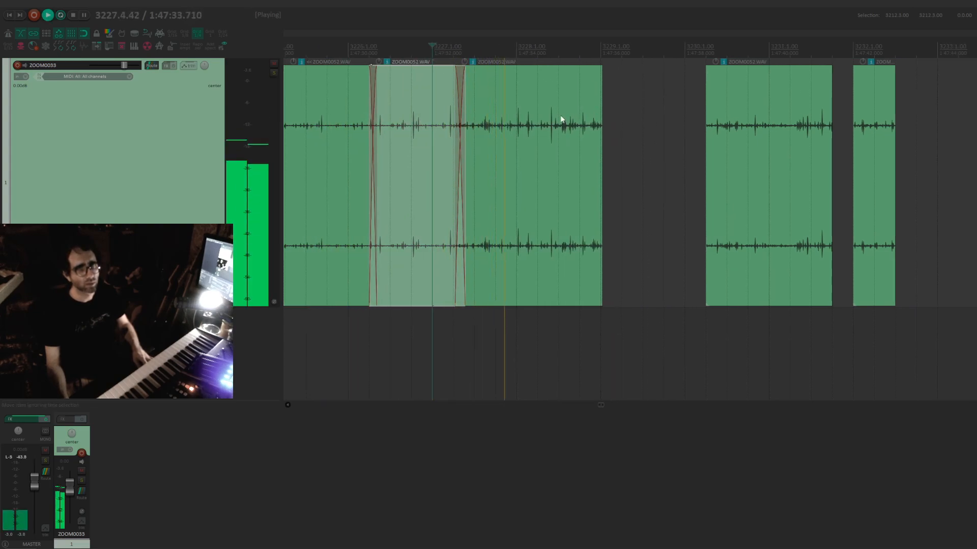
{"action": "scroll", "coordinate": [596, 133], "scroll_direction": "down", "scroll_amount": 8}
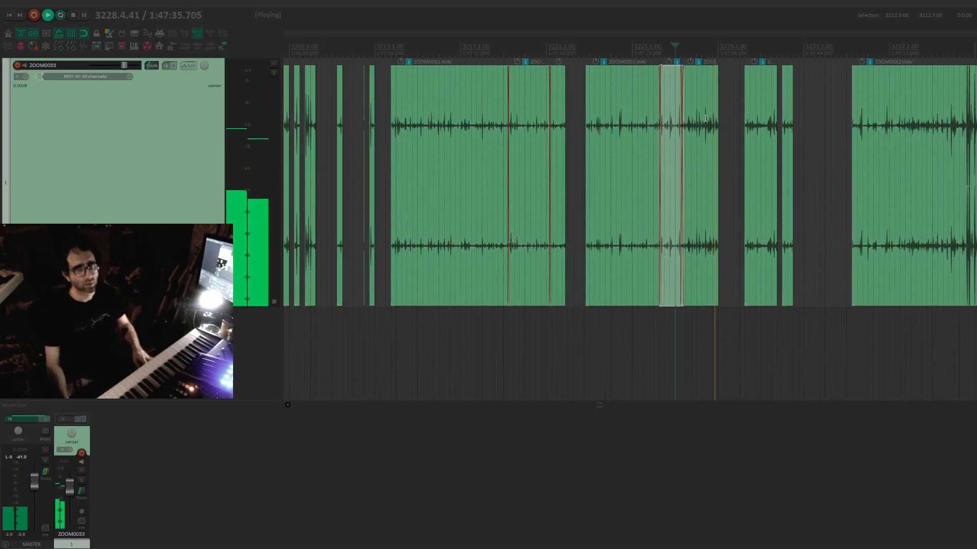
{"action": "key", "text": "space"}
{"action": "left_click", "coordinate": [751, 116]}
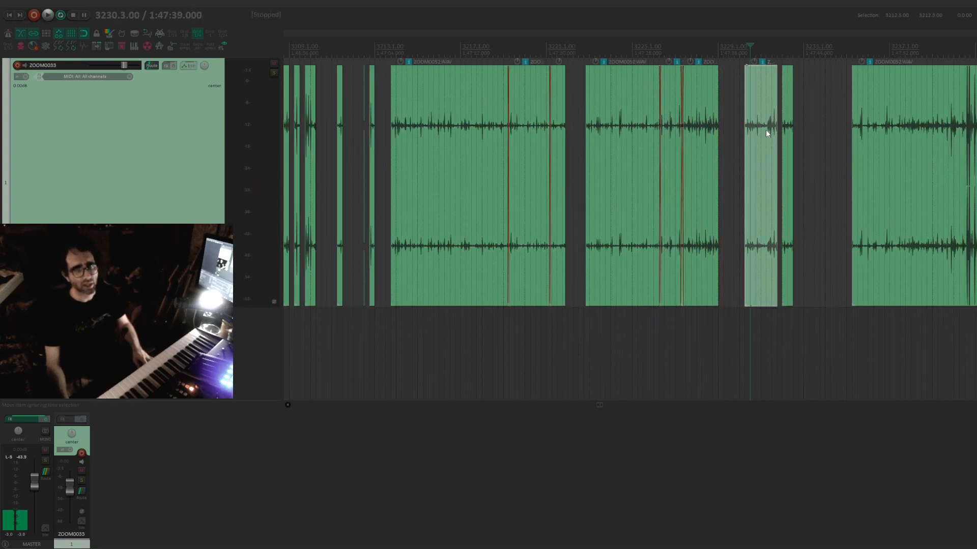
{"action": "left_click_drag", "start_coordinate": [589, 60], "coordinate": [713, 56]}
{"action": "key", "text": "Escape"}
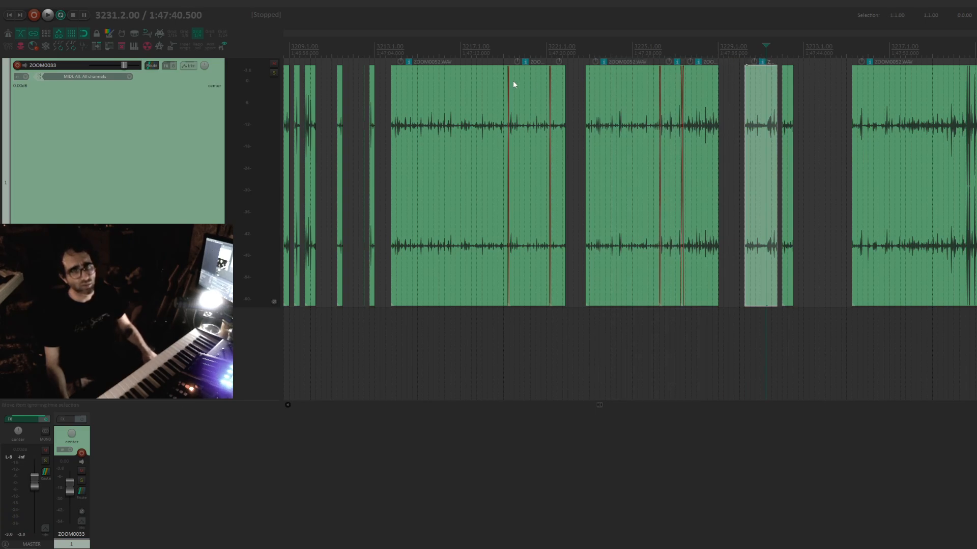
Move the clip starting at 1:47:38.5 earlier to crossfade with the preceding clip's end near 1:47:36, and audition the join.
{"action": "left_click_drag", "start_coordinate": [557, 56], "coordinate": [391, 55]}
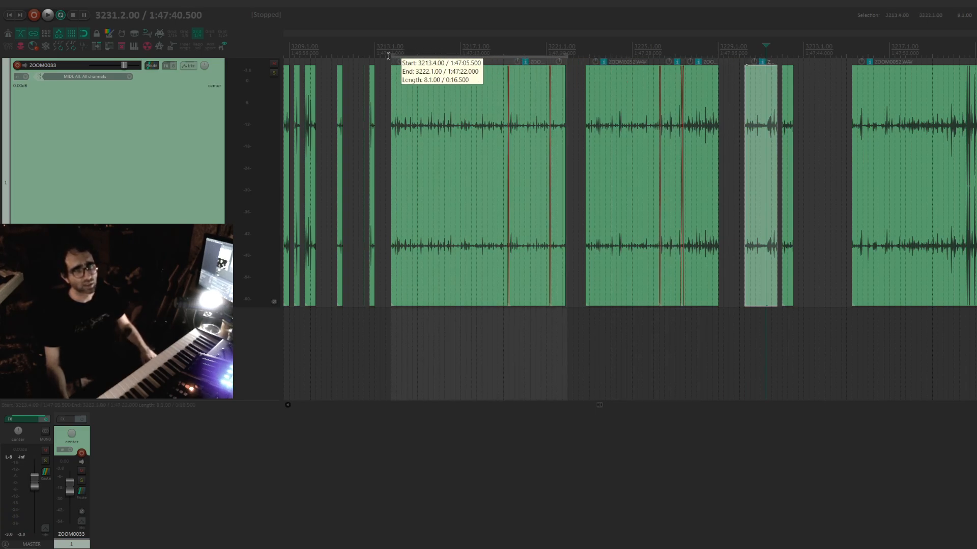
{"action": "key", "text": "Escape"}
{"action": "left_click", "coordinate": [755, 96]}
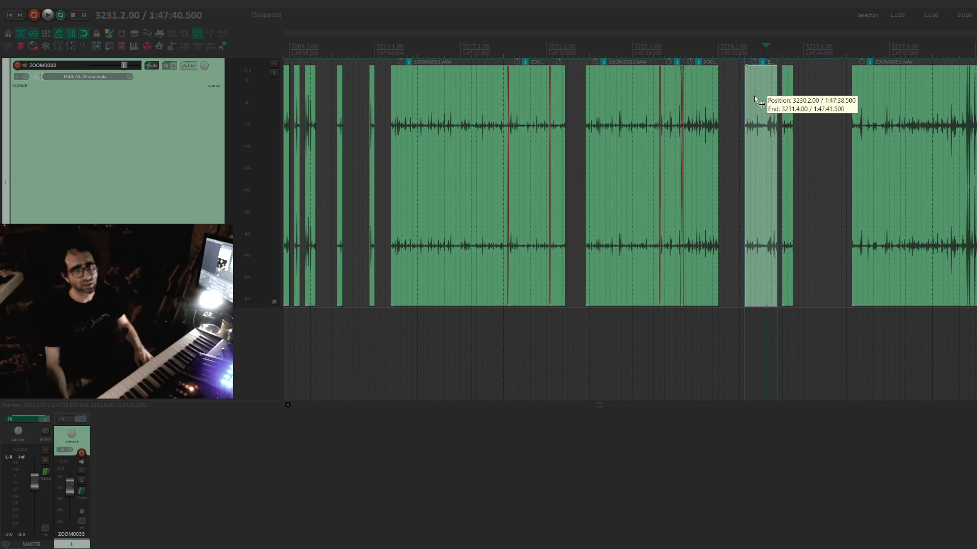
{"action": "left_click", "coordinate": [718, 107]}
{"action": "scroll", "coordinate": [730, 109], "scroll_direction": "up", "scroll_amount": 3}
{"action": "left_click_drag", "start_coordinate": [814, 118], "coordinate": [702, 126]}
{"action": "left_click", "coordinate": [659, 54]}
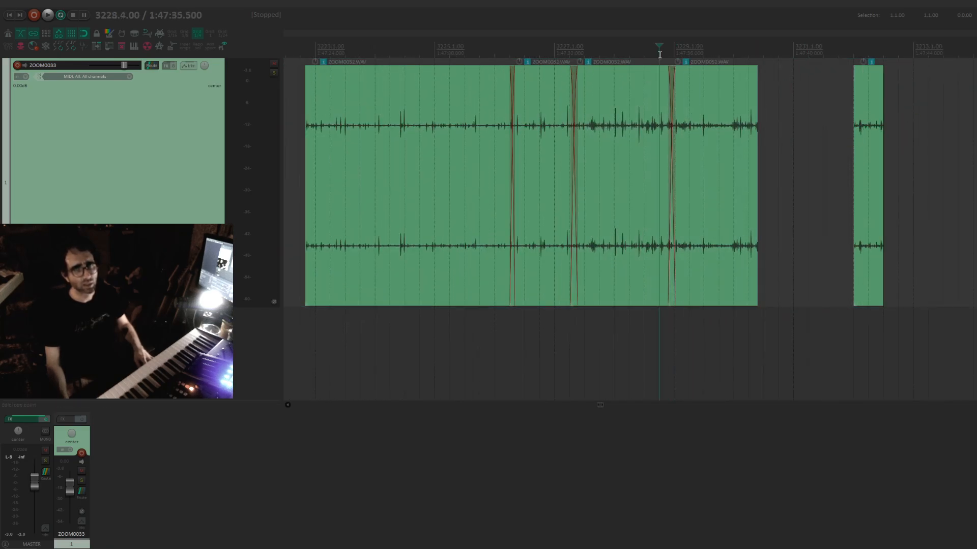
{"action": "key", "text": "space"}
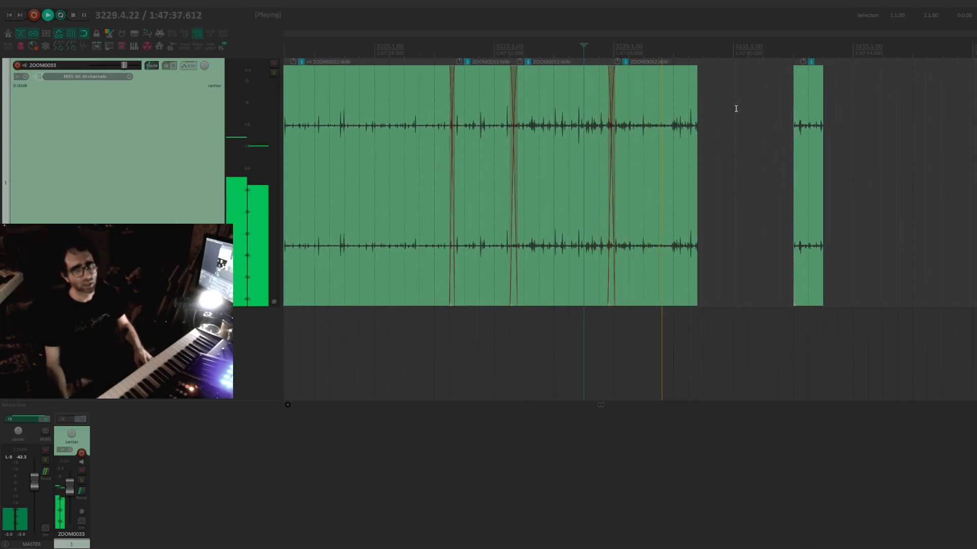
{"action": "key", "text": "space"}
Trim and fade out the end of the moved clip near 1:47:38.5, and delete the short leftover clip after it.
{"action": "left_click", "coordinate": [697, 133]}
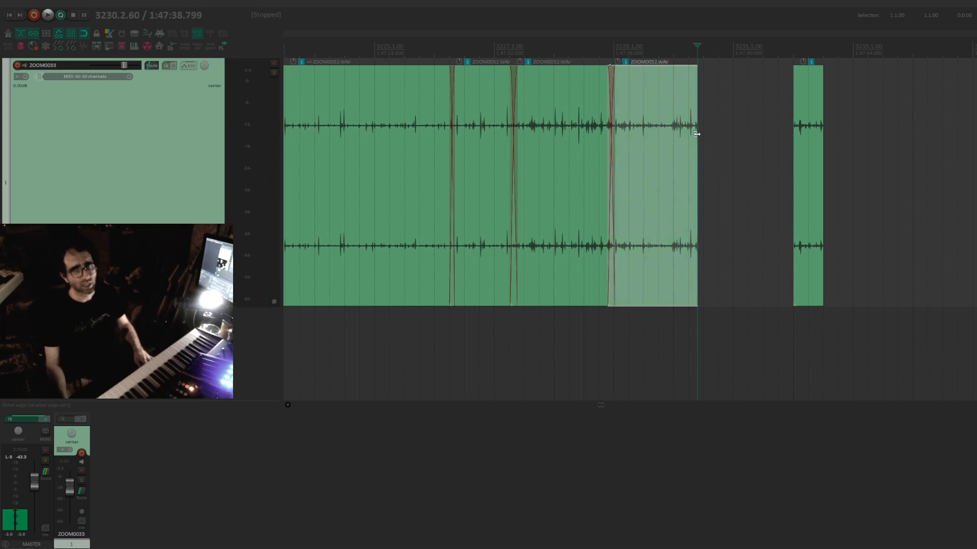
{"action": "mouse_move", "coordinate": [699, 74]}
{"action": "left_mouse_down"}
{"action": "mouse_move", "coordinate": [670, 76]}
{"action": "mouse_move", "coordinate": [686, 81]}
{"action": "left_mouse_up"}
{"action": "left_click", "coordinate": [817, 98]}
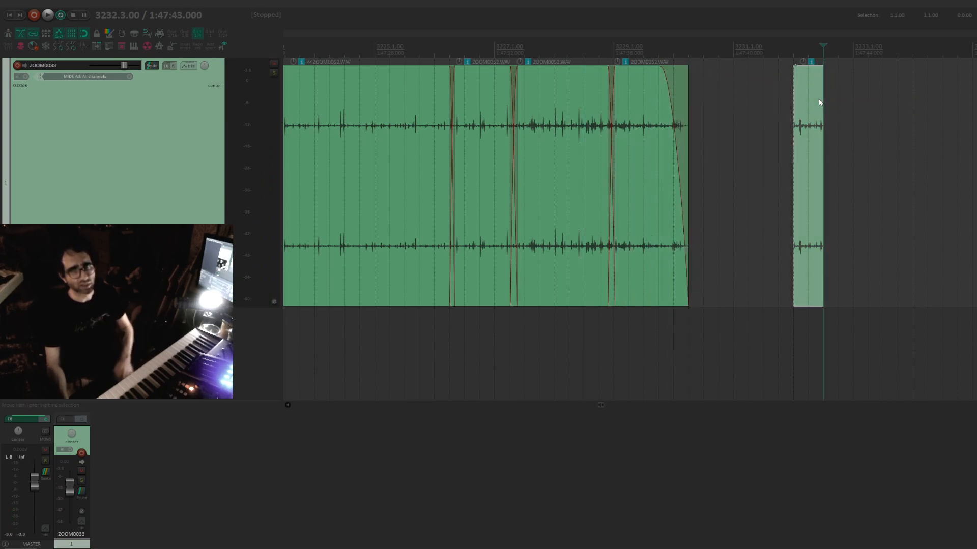
{"action": "key", "text": "Delete"}
{"action": "left_click", "coordinate": [725, 112]}
{"action": "scroll", "coordinate": [704, 113], "scroll_direction": "down", "scroll_amount": 3}
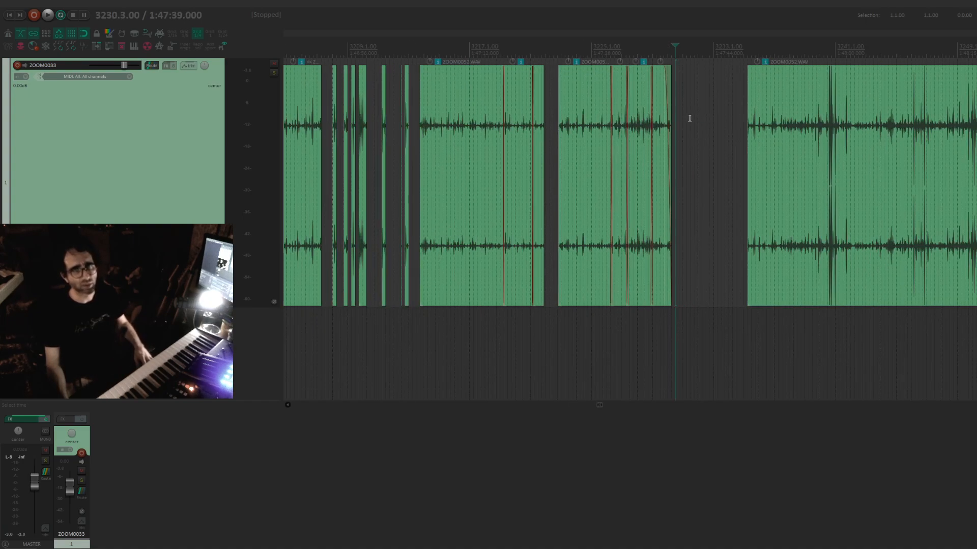
Glue the crossfaded clips of the bed ending near 1:47:38.5 into one item, and glue the preceding bed's clips into another.
{"action": "left_click_drag", "start_coordinate": [658, 73], "coordinate": [540, 165]}
{"action": "scroll", "coordinate": [577, 154], "scroll_direction": "left", "scroll_amount": 1}
{"action": "key", "text": "ctrl+g"}
{"action": "scroll", "coordinate": [578, 146], "scroll_direction": "left", "scroll_amount": 4}
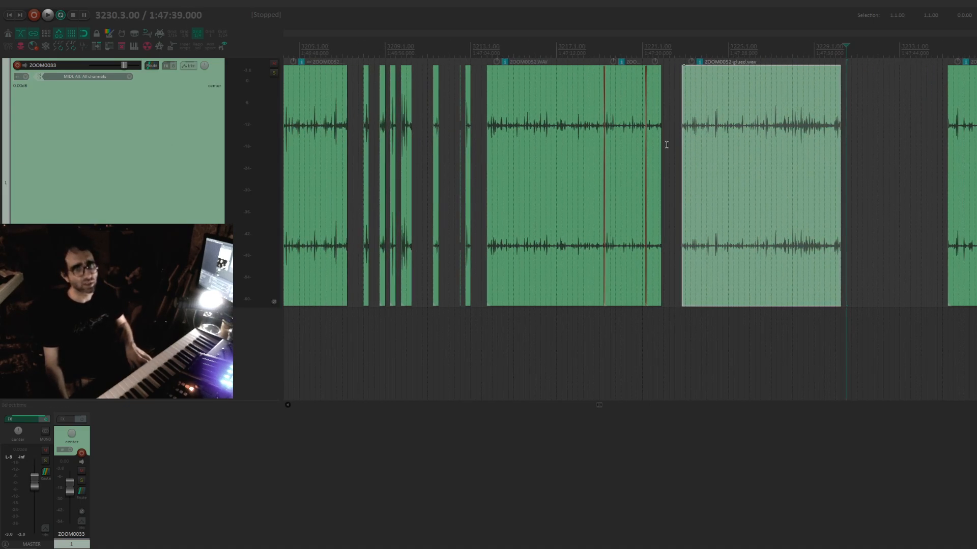
{"action": "left_click", "coordinate": [516, 173]}
{"action": "key", "text": "ctrl+g"}
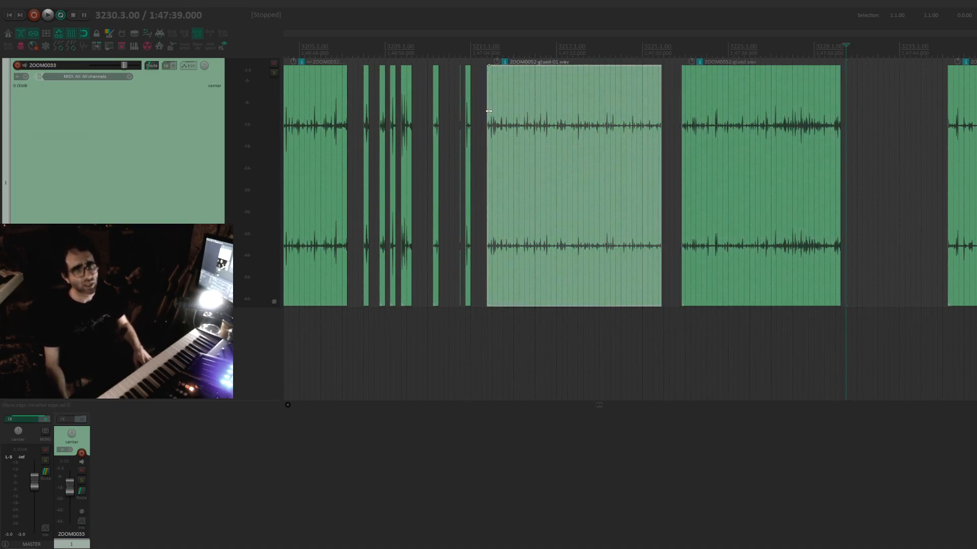
Add short fade-ins and fade-outs to both glued beds and move them together about 3 seconds later.
{"action": "left_click_drag", "start_coordinate": [488, 111], "coordinate": [493, 113]}
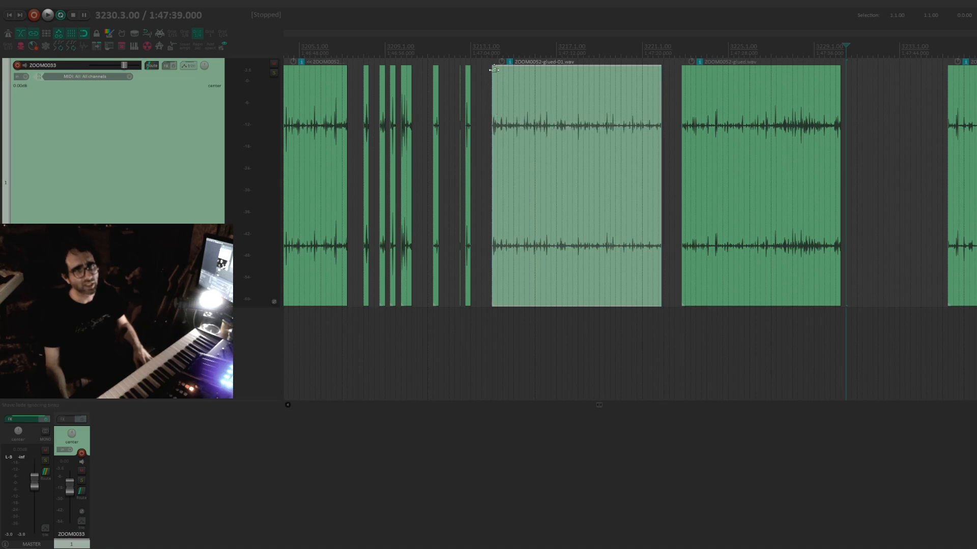
{"action": "key", "text": "ctrl+z"}
{"action": "left_click_drag", "start_coordinate": [494, 70], "coordinate": [695, 150]}
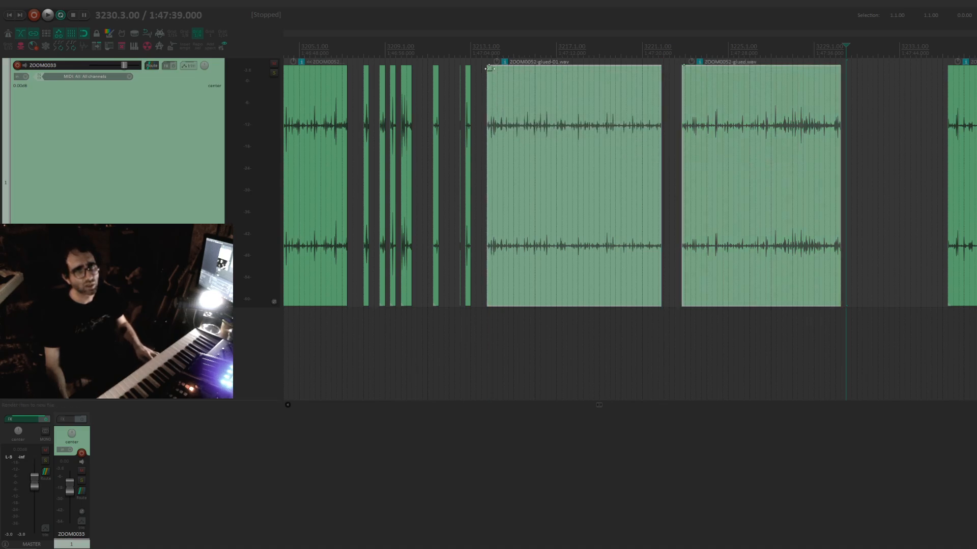
{"action": "left_click_drag", "start_coordinate": [488, 68], "coordinate": [494, 71]}
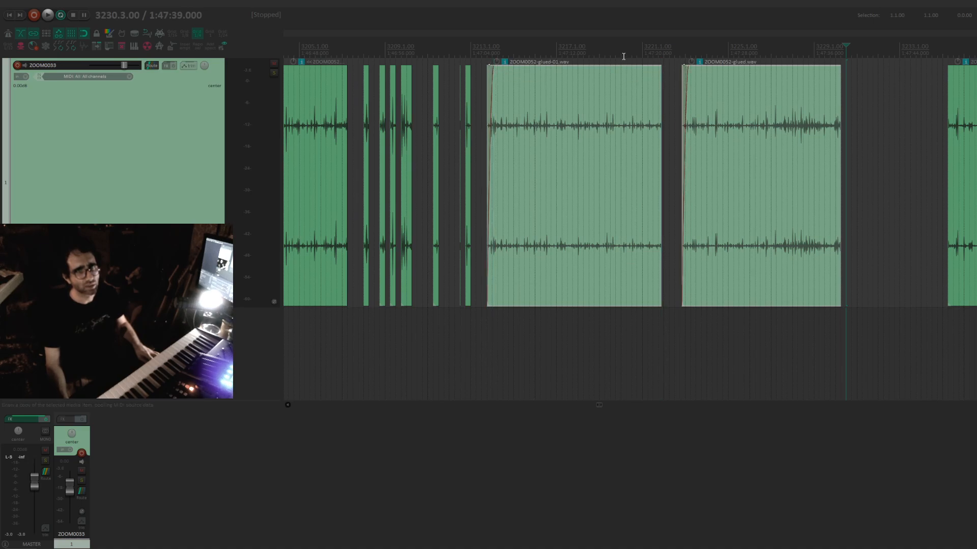
{"action": "left_click_drag", "start_coordinate": [663, 67], "coordinate": [653, 71]}
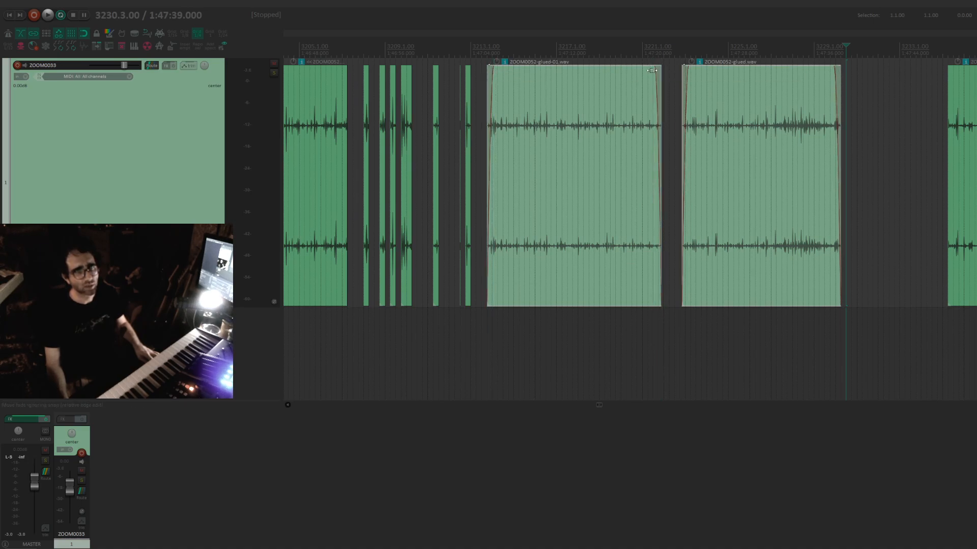
{"action": "left_click_drag", "start_coordinate": [601, 122], "coordinate": [782, 154]}
{"action": "left_click_drag", "start_coordinate": [645, 154], "coordinate": [677, 156]}
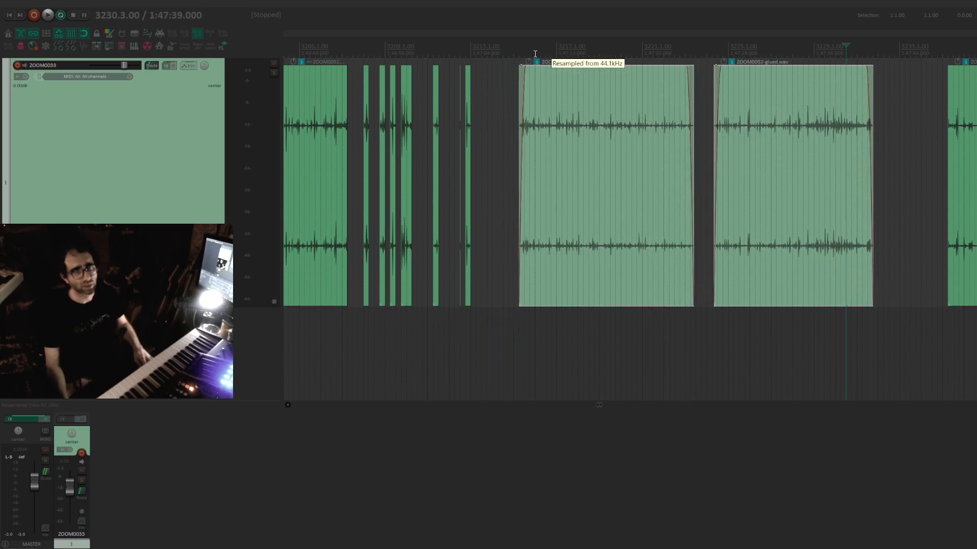
Trim both ends of the short clip starting at 1:46:54 so it holds only its loudest crackle and the spike after it.
{"action": "scroll", "coordinate": [390, 71], "scroll_direction": "up", "scroll_amount": 10}
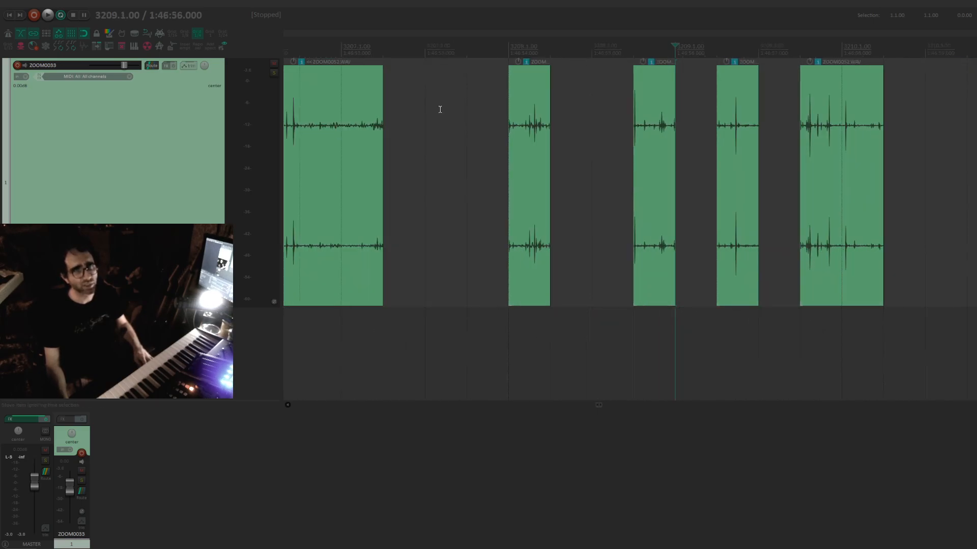
{"action": "left_click", "coordinate": [368, 141]}
{"action": "scroll", "coordinate": [368, 141], "scroll_direction": "up", "scroll_amount": 3}
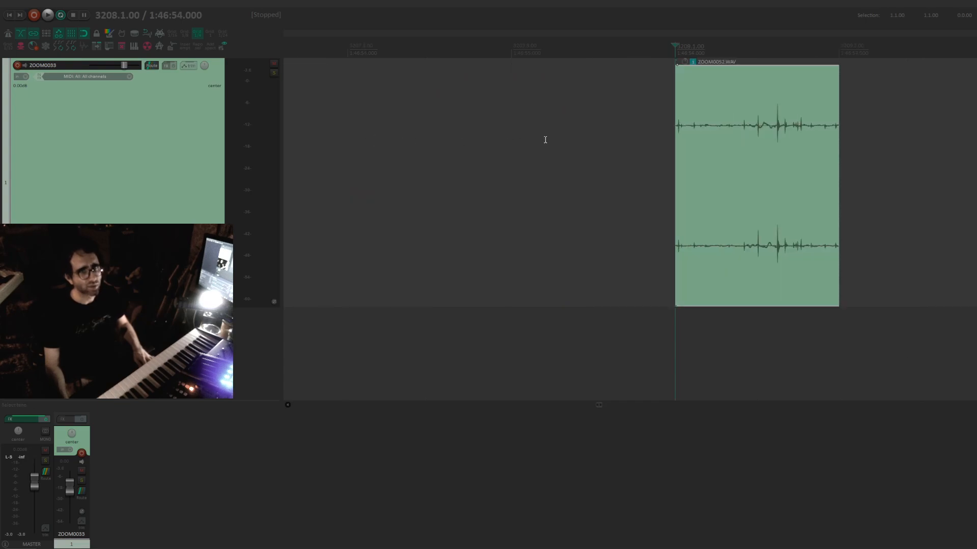
{"action": "left_click_drag", "start_coordinate": [616, 148], "coordinate": [414, 160]}
{"action": "left_click_drag", "start_coordinate": [477, 141], "coordinate": [573, 171]}
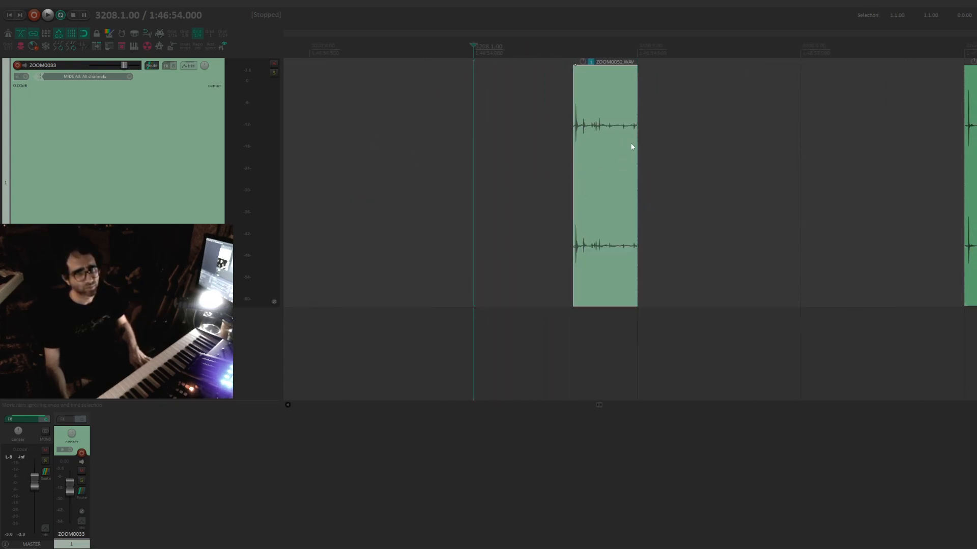
{"action": "left_click_drag", "start_coordinate": [635, 143], "coordinate": [587, 150]}
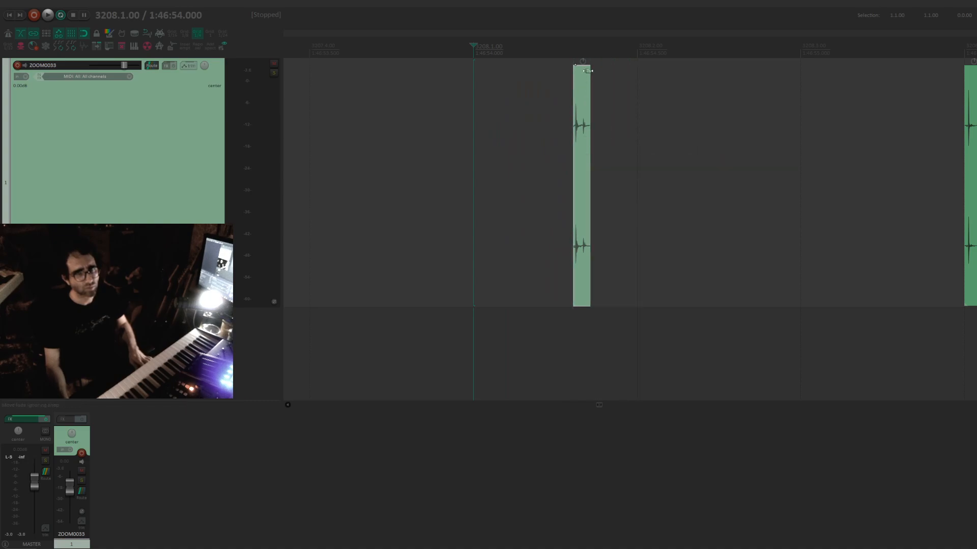
Add a short fade-in and fade-out to the trimmed crackle after 1:46:54 and audition it.
{"action": "left_click_drag", "start_coordinate": [588, 71], "coordinate": [575, 72]}
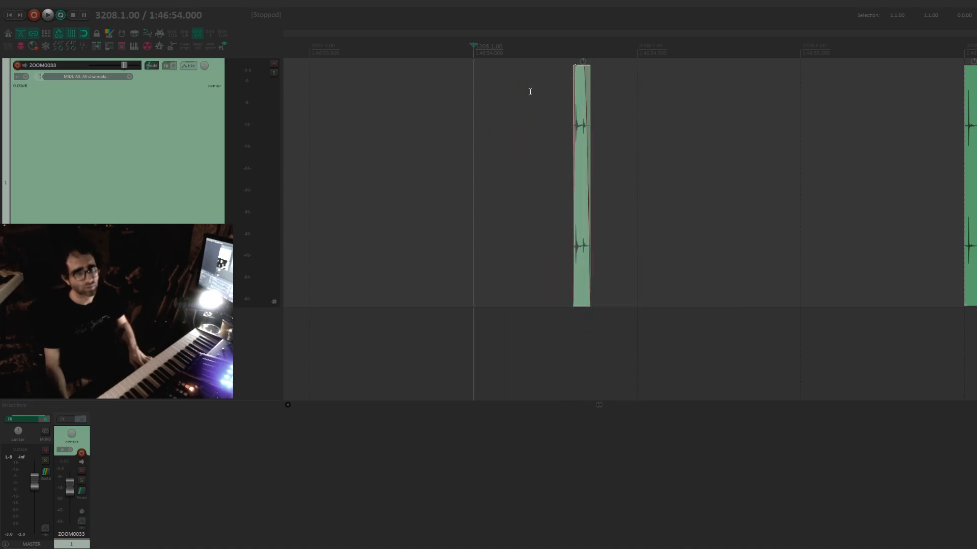
{"action": "left_click", "coordinate": [529, 91]}
{"action": "key", "text": "space"}
{"action": "key", "text": "space"}
Trim the end of the clip starting at 1:46:55.5 to shortly after its opening crackle.
{"action": "scroll", "coordinate": [737, 102], "scroll_direction": "right", "scroll_amount": 5}
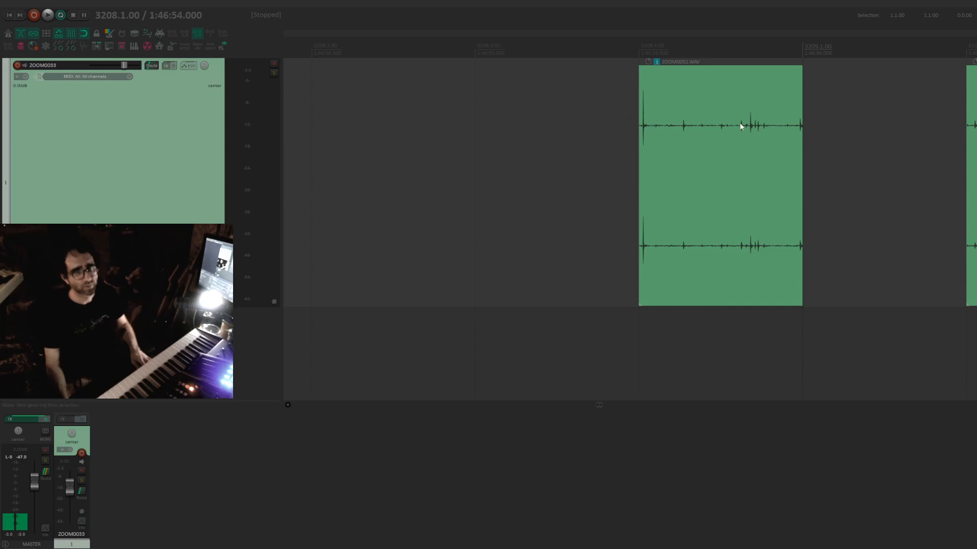
{"action": "left_click_drag", "start_coordinate": [805, 127], "coordinate": [651, 130]}
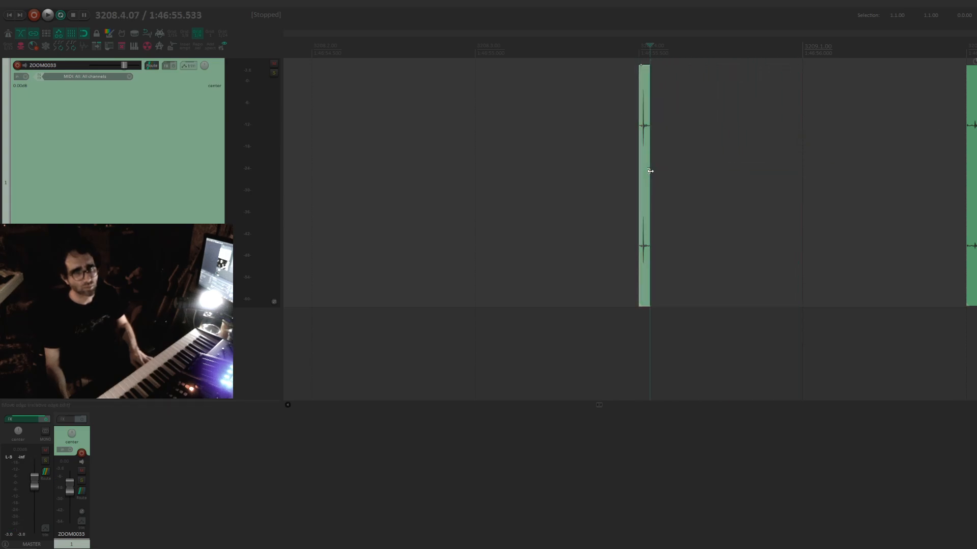
{"action": "scroll", "coordinate": [641, 156], "scroll_direction": "up", "scroll_amount": 5}
Shorten the crackle clip at 1:46:55.5 a little more, give it a fade-in and a long fade-out, and audition it.
{"action": "left_click_drag", "start_coordinate": [554, 164], "coordinate": [582, 161]}
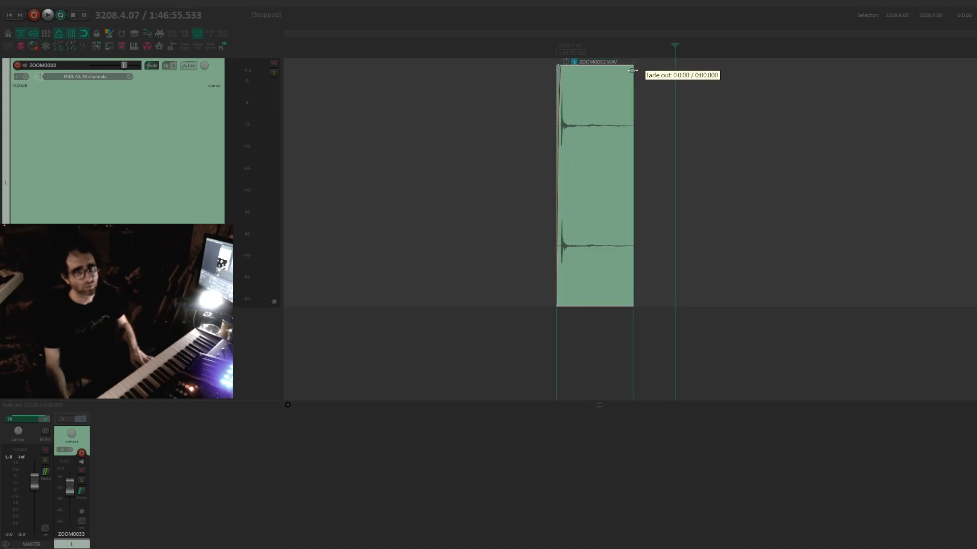
{"action": "left_click_drag", "start_coordinate": [632, 70], "coordinate": [557, 71]}
{"action": "left_click_drag", "start_coordinate": [566, 113], "coordinate": [558, 115]}
{"action": "left_click", "coordinate": [366, 121]}
{"action": "key", "text": "space"}
{"action": "scroll", "coordinate": [604, 132], "scroll_direction": "down", "scroll_amount": 5}
{"action": "key", "text": "space"}
Audition the clip starting at 1:46:56.5 and shift it so its loud spike sits just after 1:46:56.5.
{"action": "left_click_drag", "start_coordinate": [771, 135], "coordinate": [515, 148]}
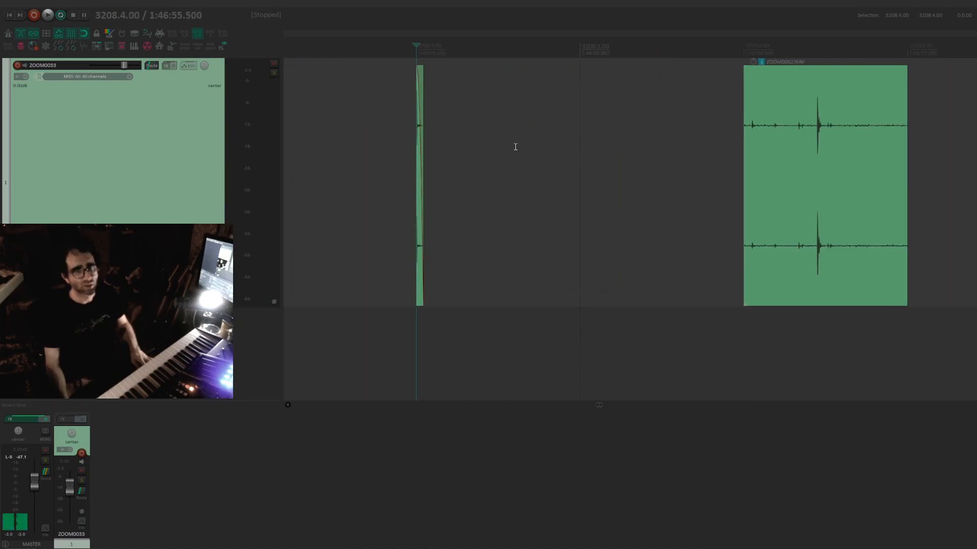
{"action": "left_click", "coordinate": [731, 134]}
{"action": "key", "text": "space"}
{"action": "key", "text": "space"}
{"action": "left_click_drag", "start_coordinate": [770, 133], "coordinate": [670, 158]}
{"action": "left_click", "coordinate": [616, 143]}
{"action": "left_click_drag", "start_coordinate": [694, 152], "coordinate": [648, 151]}
{"action": "scroll", "coordinate": [642, 151], "scroll_direction": "up", "scroll_amount": 10}
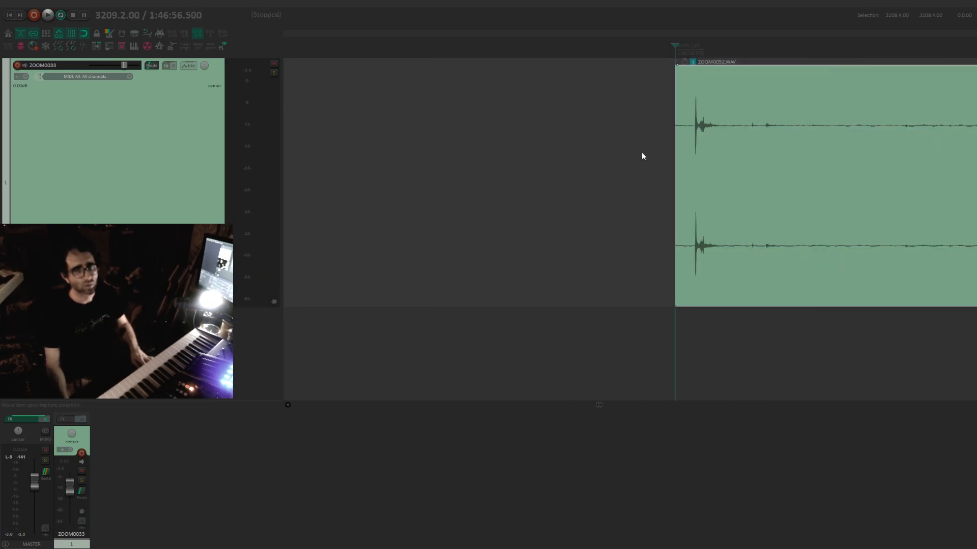
{"action": "left_click_drag", "start_coordinate": [873, 154], "coordinate": [789, 164]}
Split the shifted clip at 1:46:56.5 and delete the part before the crackle.
{"action": "left_click", "coordinate": [595, 151]}
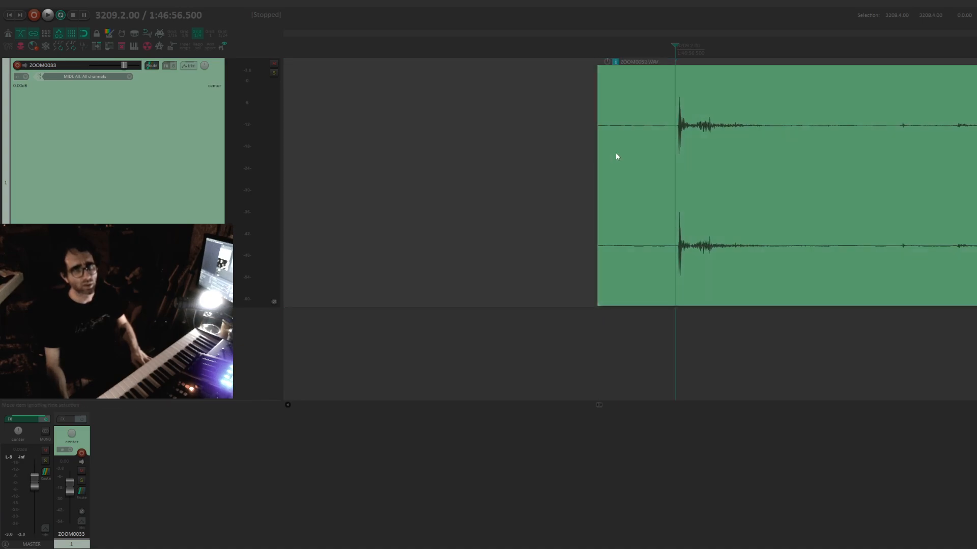
{"action": "left_click", "coordinate": [617, 153]}
{"action": "key", "text": "s"}
{"action": "left_click", "coordinate": [661, 148]}
{"action": "key", "text": "Delete"}
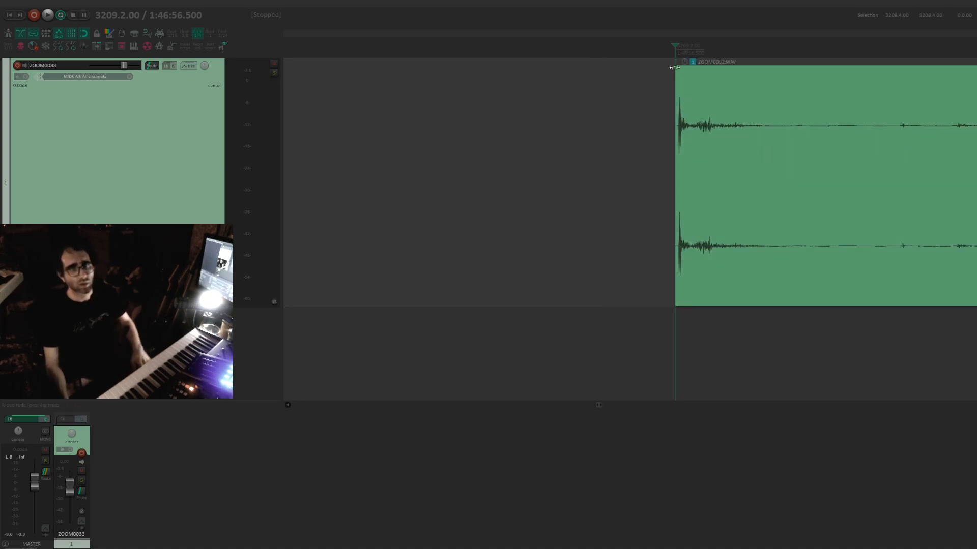
Trim the clip at 1:46:56.5 to end shortly after the crackle's decay and add a fade-out.
{"action": "scroll", "coordinate": [734, 133], "scroll_direction": "down", "scroll_amount": 2}
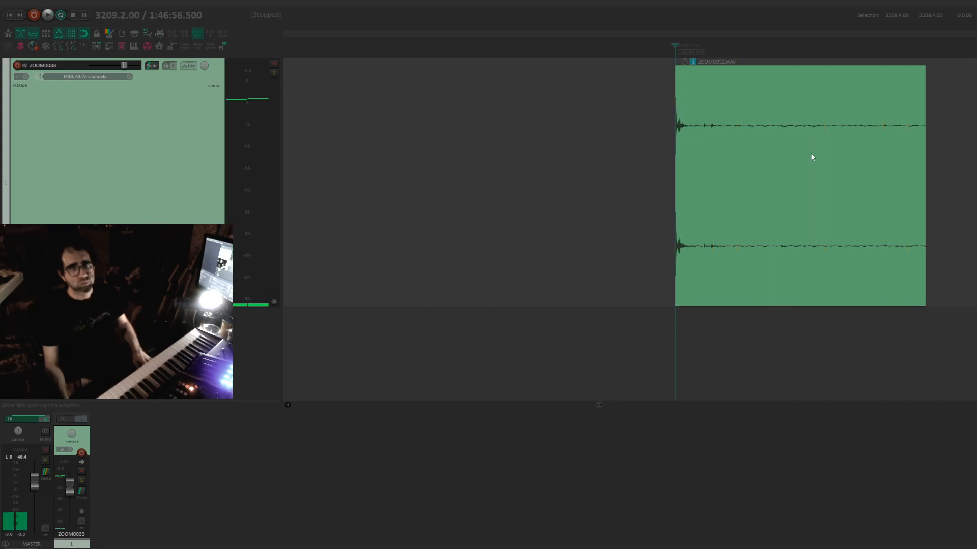
{"action": "left_click_drag", "start_coordinate": [915, 128], "coordinate": [703, 127]}
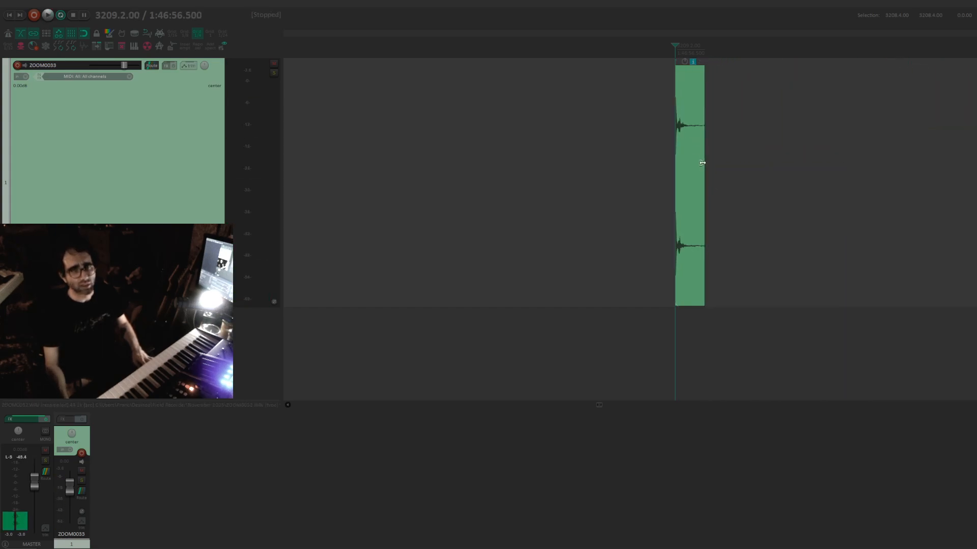
{"action": "scroll", "coordinate": [698, 161], "scroll_direction": "up", "scroll_amount": 3}
{"action": "left_click_drag", "start_coordinate": [903, 131], "coordinate": [719, 84]}
Audition the isolated crackle at 1:46:56.5.
{"action": "scroll", "coordinate": [705, 119], "scroll_direction": "down", "scroll_amount": 5}
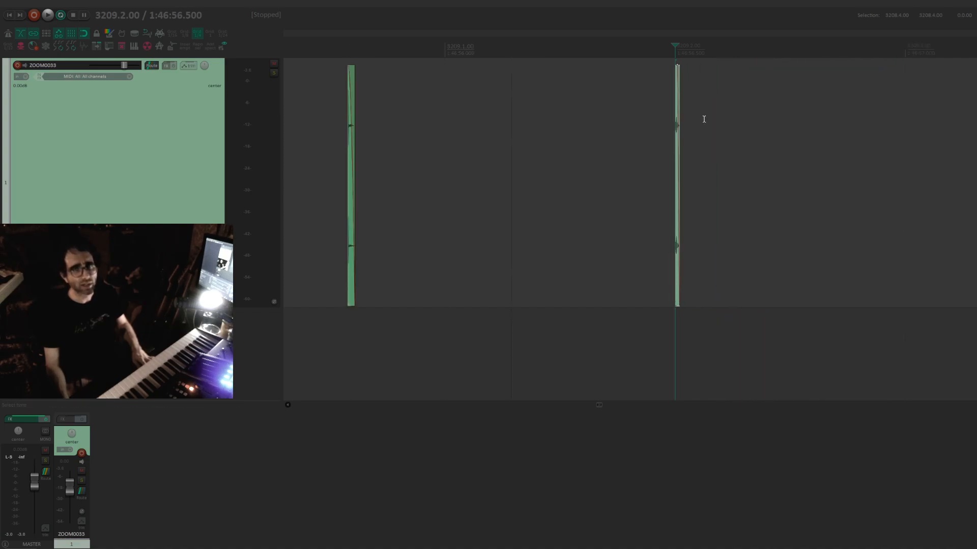
{"action": "key", "text": "space"}
{"action": "key", "text": "space"}
{"action": "key", "text": "space"}
{"action": "key", "text": "space"}
Shift the next multi-crackle clip so its first loud spike sits just after 1:46:57.5, and cut away the part before it.
{"action": "left_click_drag", "start_coordinate": [921, 117], "coordinate": [630, 127]}
{"action": "left_click", "coordinate": [666, 132]}
{"action": "left_click_drag", "start_coordinate": [712, 148], "coordinate": [744, 156]}
{"action": "left_click", "coordinate": [518, 146]}
{"action": "scroll", "coordinate": [539, 140], "scroll_direction": "up", "scroll_amount": 5}
{"action": "left_click_drag", "start_coordinate": [740, 159], "coordinate": [742, 159]}
{"action": "left_click", "coordinate": [669, 67]}
{"action": "key", "text": "Delete"}
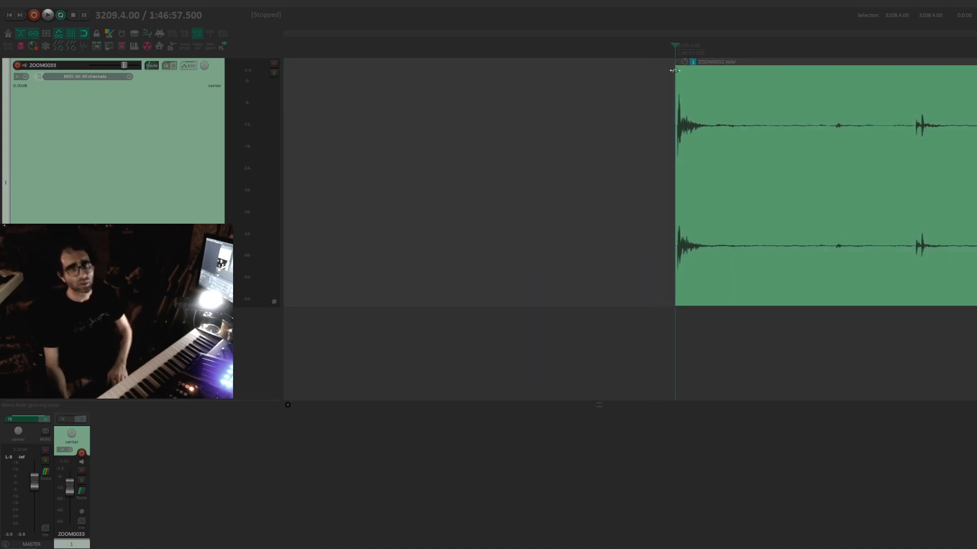
Add a short fade-in to the clip at 1:46:57.5 and split it at 1:46:57.531, after the first crackle, keeping the remainder.
{"action": "left_click_drag", "start_coordinate": [676, 67], "coordinate": [680, 67]}
{"action": "left_click_drag", "start_coordinate": [806, 139], "coordinate": [737, 137]}
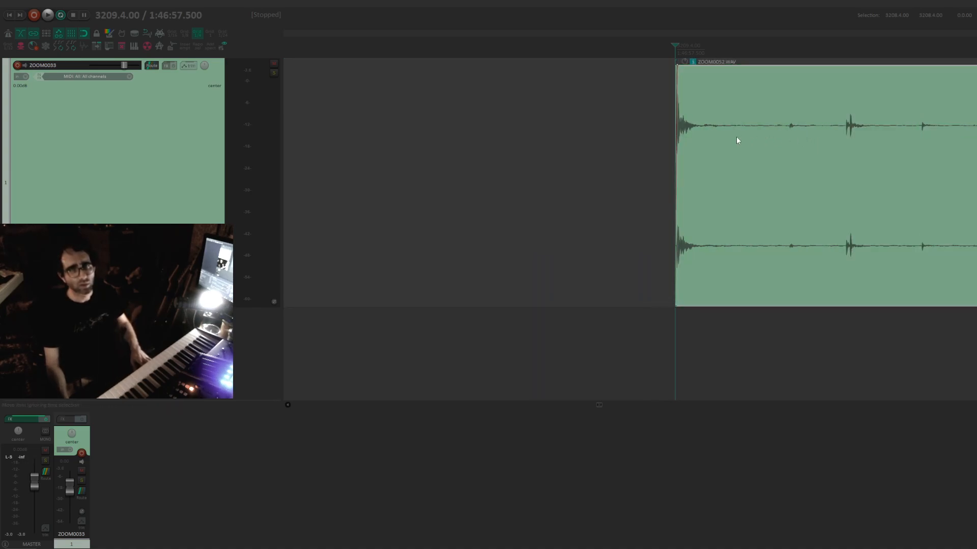
{"action": "scroll", "coordinate": [757, 84], "scroll_direction": "down", "scroll_amount": 3}
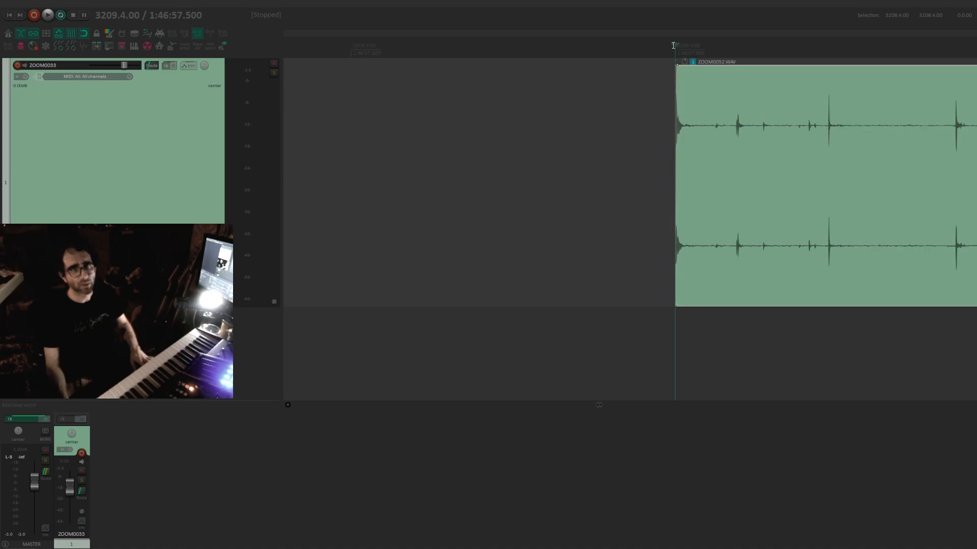
{"action": "left_click_drag", "start_coordinate": [675, 45], "coordinate": [695, 46]}
{"action": "key", "text": "s"}
{"action": "key", "text": "Delete"}
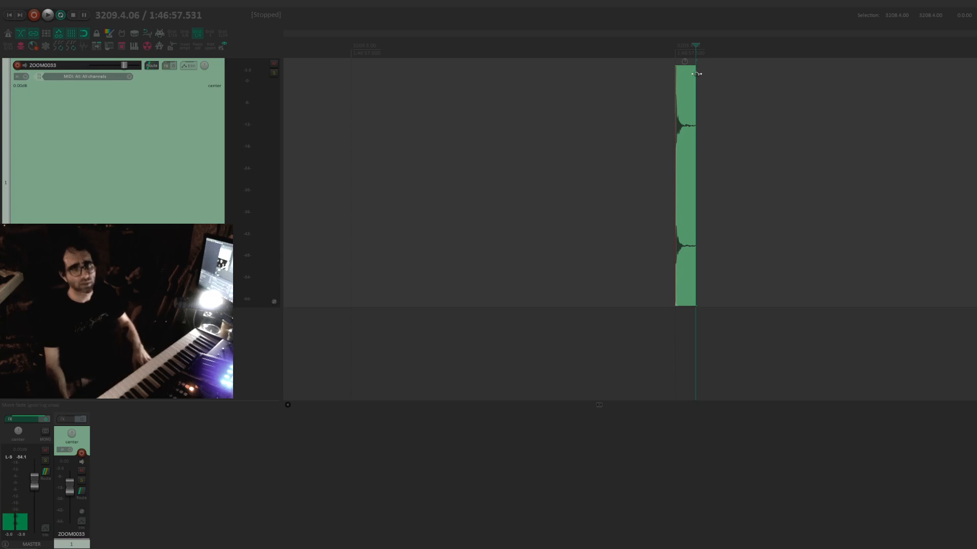
{"action": "key", "text": "ctrl+z"}
Fade out the end of the isolated crackle piece before the split at 1:46:57.531 and audition it.
{"action": "scroll", "coordinate": [713, 96], "scroll_direction": "down", "scroll_amount": 2}
{"action": "scroll", "coordinate": [702, 97], "scroll_direction": "down", "scroll_amount": 2}
{"action": "scroll", "coordinate": [701, 97], "scroll_direction": "up", "scroll_amount": 3}
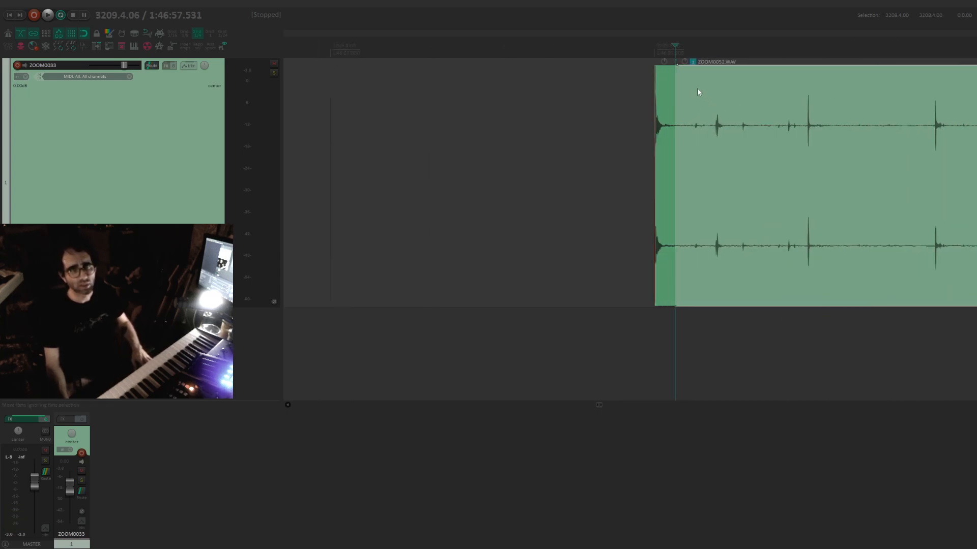
{"action": "left_click_drag", "start_coordinate": [674, 68], "coordinate": [666, 69]}
{"action": "left_click", "coordinate": [759, 93]}
{"action": "key", "text": "space"}
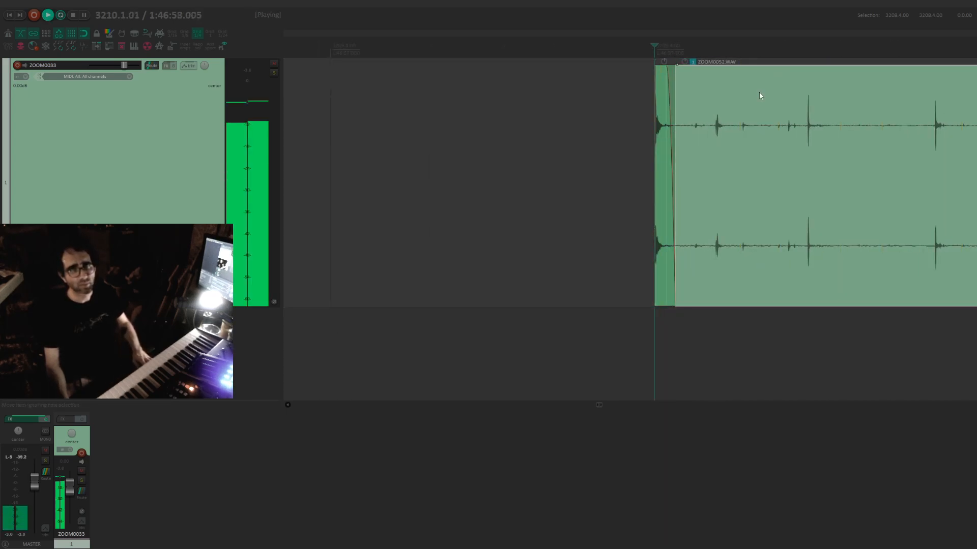
Move the remaining multi-crackle clip so it starts at 1:46:58.000 and audition it.
{"action": "key", "text": "space"}
{"action": "scroll", "coordinate": [638, 137], "scroll_direction": "down", "scroll_amount": 3}
{"action": "scroll", "coordinate": [639, 148], "scroll_direction": "up", "scroll_amount": 5}
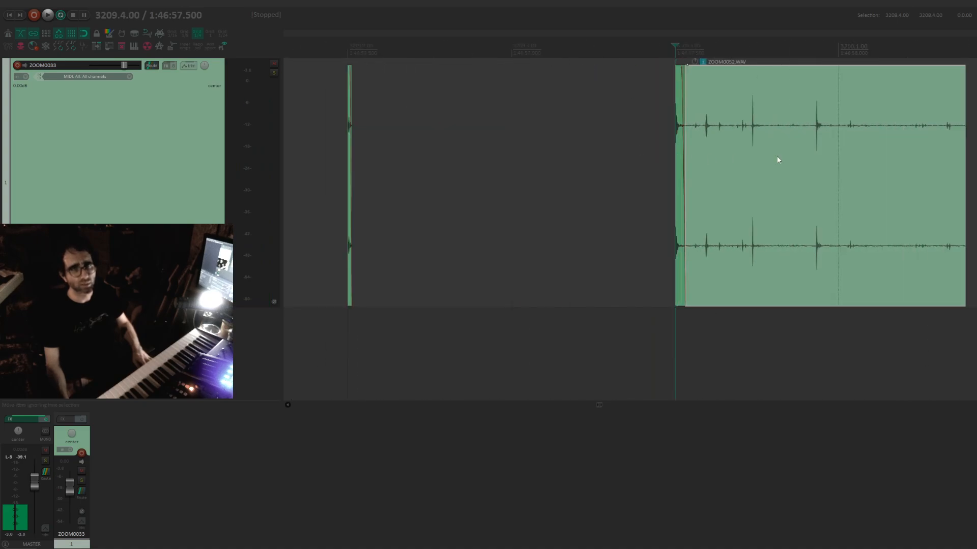
{"action": "left_click_drag", "start_coordinate": [871, 159], "coordinate": [872, 159]}
{"action": "left_click", "coordinate": [862, 111]}
{"action": "left_click_drag", "start_coordinate": [908, 130], "coordinate": [648, 136]}
{"action": "double_click", "coordinate": [578, 142]}
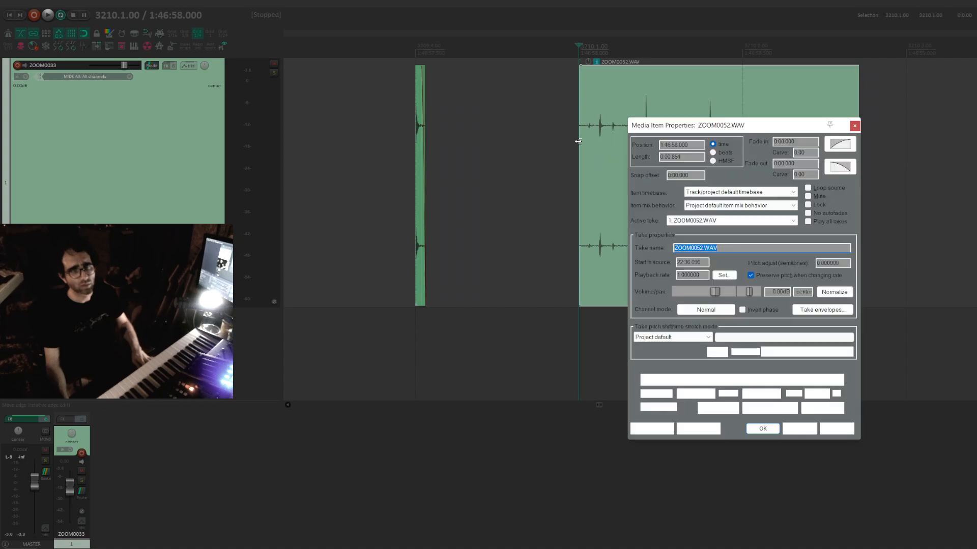
{"action": "key", "text": "Escape"}
{"action": "key", "text": "space"}
{"action": "key", "text": "space"}
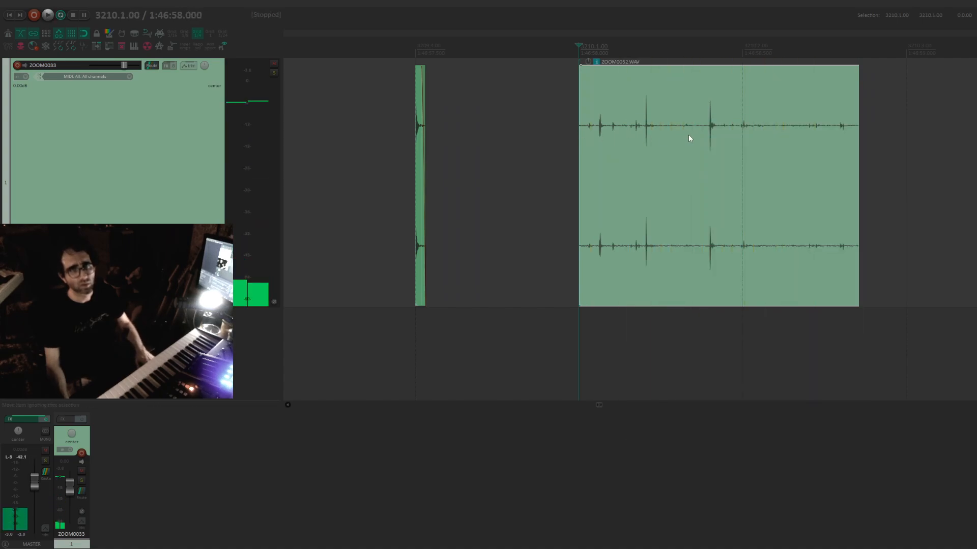
Shift the clip so its loud spike sits just after 1:46:58.000, and cut away the part before that position.
{"action": "left_click_drag", "start_coordinate": [581, 145], "coordinate": [712, 164]}
{"action": "left_click_drag", "start_coordinate": [768, 157], "coordinate": [659, 153]}
{"action": "scroll", "coordinate": [615, 148], "scroll_direction": "up", "scroll_amount": 1}
{"action": "scroll", "coordinate": [615, 150], "scroll_direction": "up", "scroll_amount": 6}
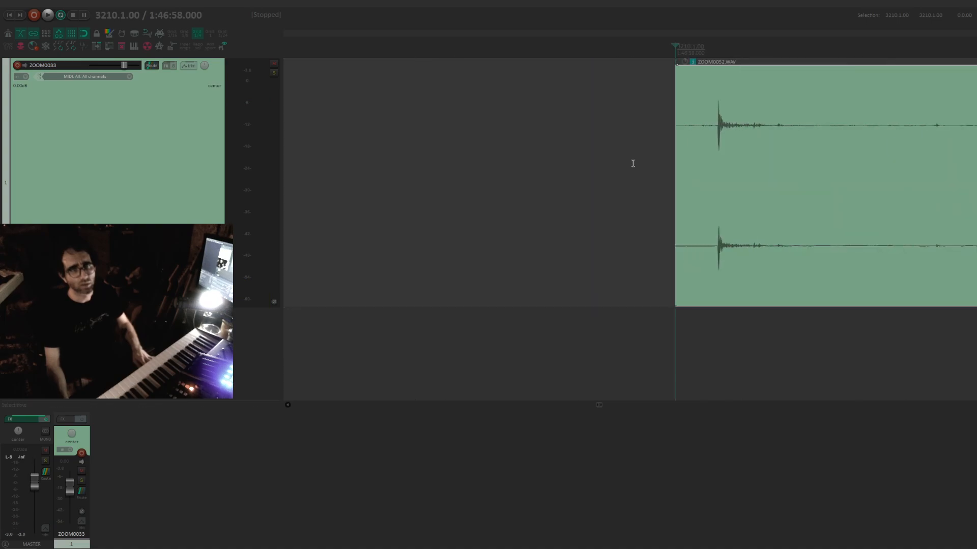
{"action": "left_click_drag", "start_coordinate": [791, 154], "coordinate": [716, 160]}
{"action": "key", "text": "s"}
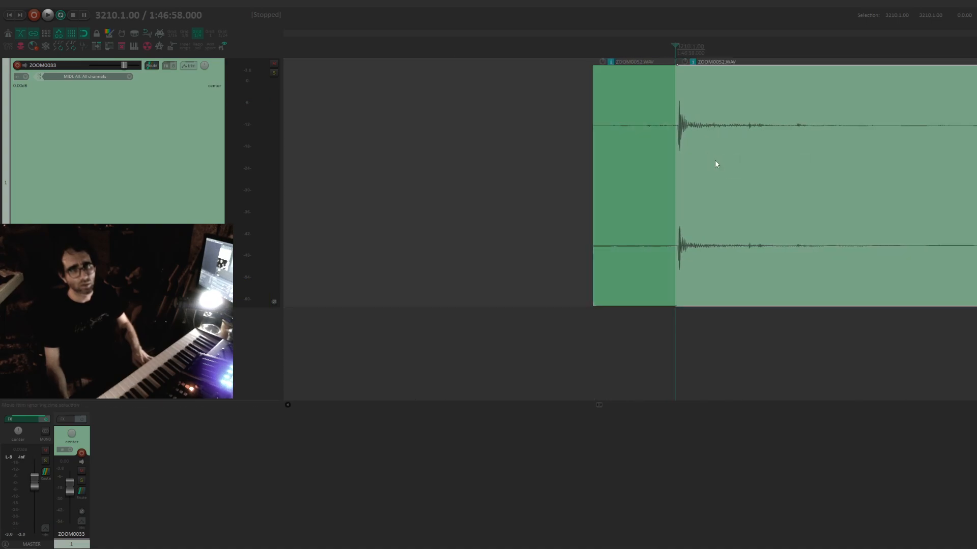
{"action": "left_click", "coordinate": [660, 153]}
{"action": "key", "text": "Delete"}
Add a short fade-in to the clip at 1:46:58.000 and trim its end back to the quiet stretch after the first crackle.
{"action": "left_click_drag", "start_coordinate": [676, 71], "coordinate": [679, 72]}
{"action": "scroll", "coordinate": [717, 104], "scroll_direction": "down", "scroll_amount": 7}
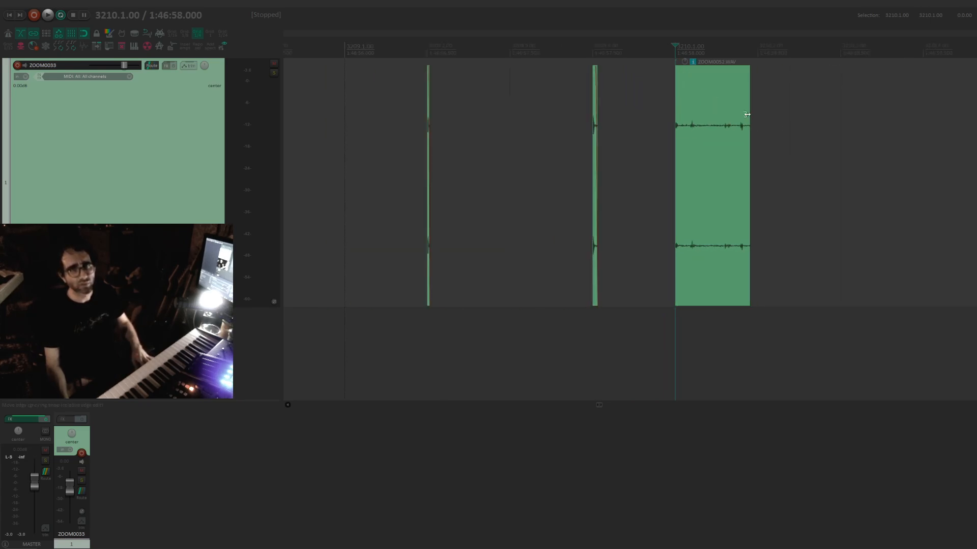
{"action": "left_click_drag", "start_coordinate": [747, 114], "coordinate": [690, 123]}
{"action": "scroll", "coordinate": [814, 153], "scroll_direction": "up", "scroll_amount": 6}
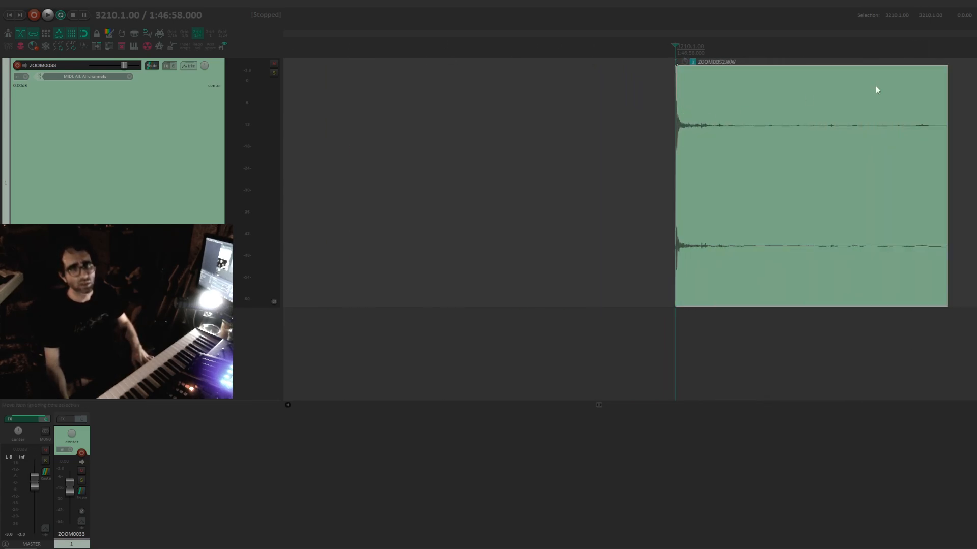
Tighten and fade out the end of the isolated crackle at 1:46:58.000, and audition it.
{"action": "left_click_drag", "start_coordinate": [945, 96], "coordinate": [702, 76]}
{"action": "scroll", "coordinate": [697, 102], "scroll_direction": "down", "scroll_amount": 7}
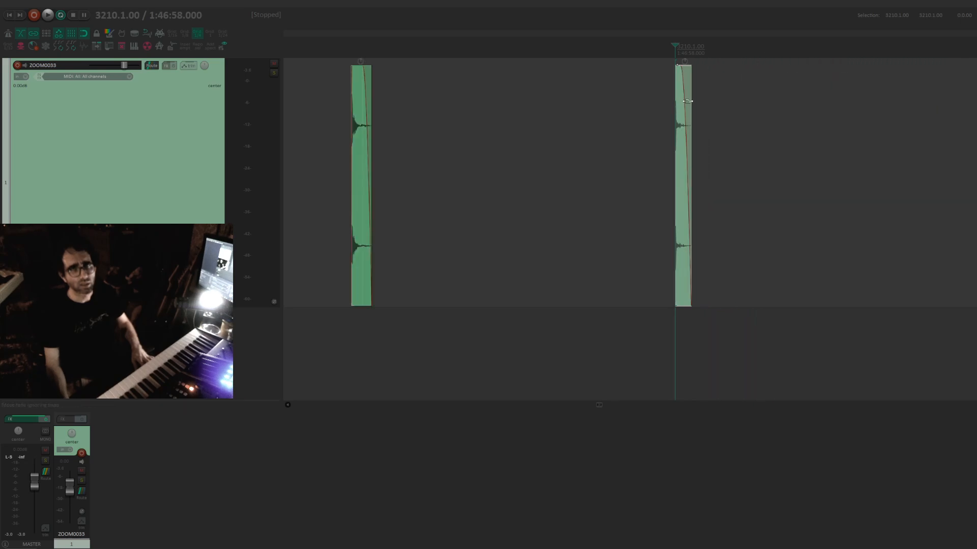
{"action": "left_click", "coordinate": [857, 102]}
{"action": "key", "text": "space"}
{"action": "scroll", "coordinate": [942, 103], "scroll_direction": "up", "scroll_amount": 3}
{"action": "key", "text": "space"}
Split the clip at 1:47:00.500 at 1:47:00.517, just before its loud spike, and delete the part before the split.
{"action": "left_click", "coordinate": [639, 137]}
{"action": "scroll", "coordinate": [642, 139], "scroll_direction": "up", "scroll_amount": 2}
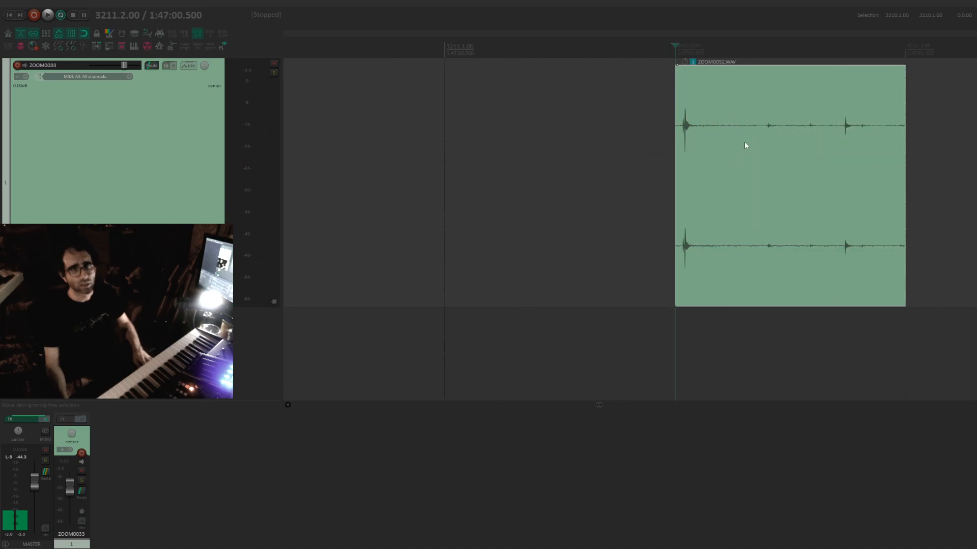
{"action": "scroll", "coordinate": [744, 142], "scroll_direction": "up", "scroll_amount": 2}
{"action": "key", "text": "Tab"}
{"action": "key", "text": "s"}
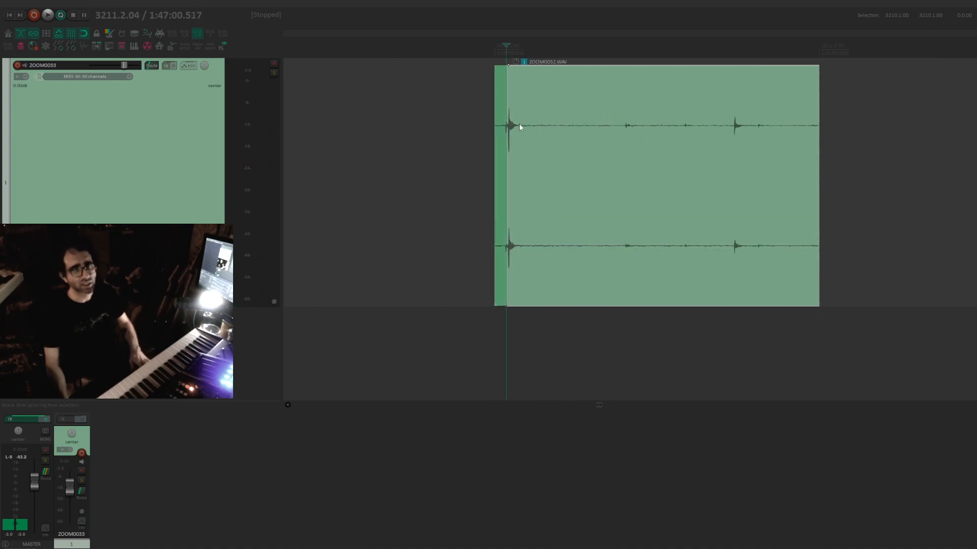
{"action": "left_click", "coordinate": [503, 130]}
{"action": "key", "text": "Delete"}
Give the trimmed clip a short fade-in and move its start back to 1:47:00.500.
{"action": "scroll", "coordinate": [511, 125], "scroll_direction": "up", "scroll_amount": 4}
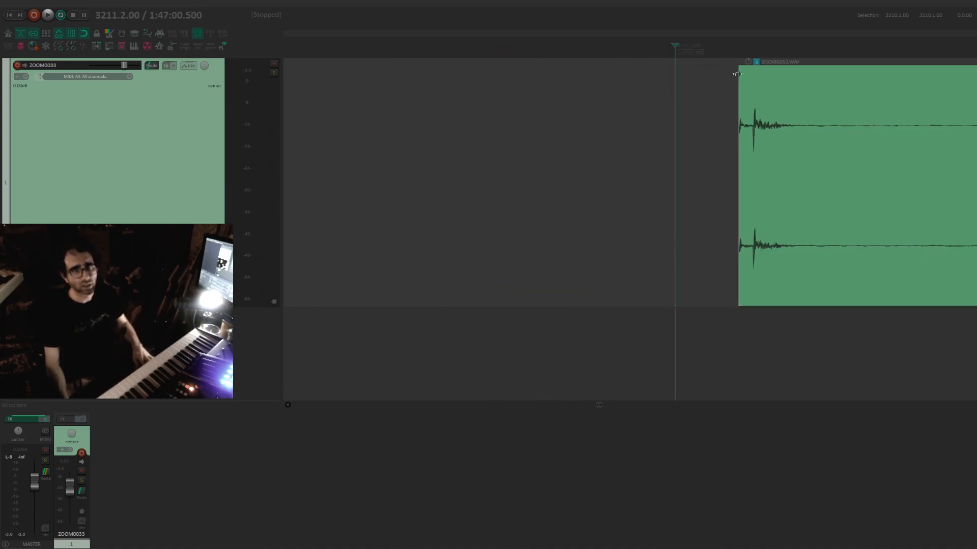
{"action": "left_click_drag", "start_coordinate": [753, 78], "coordinate": [744, 106]}
{"action": "scroll", "coordinate": [744, 105], "scroll_direction": "down", "scroll_amount": 3}
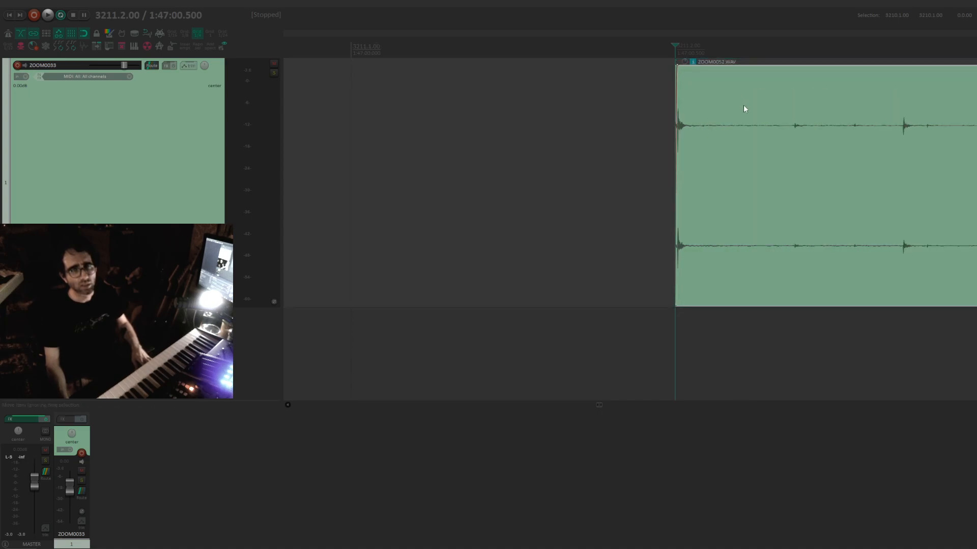
Trim the clip at 1:47:00.500 to just after its first crackle, fade out its end and audition it.
{"action": "left_click_drag", "start_coordinate": [975, 122], "coordinate": [693, 168]}
{"action": "left_click", "coordinate": [693, 68]}
{"action": "left_click_drag", "start_coordinate": [693, 67], "coordinate": [678, 85]}
{"action": "scroll", "coordinate": [676, 92], "scroll_direction": "down", "scroll_amount": 5}
{"action": "key", "text": "space"}
{"action": "key", "text": "space"}
{"action": "scroll", "coordinate": [869, 135], "scroll_direction": "down", "scroll_amount": 2}
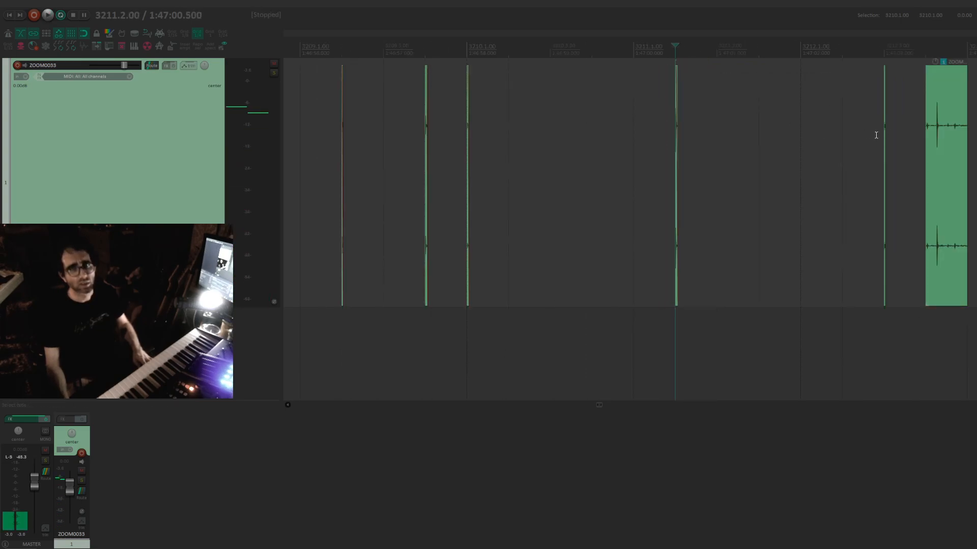
Audition the next multi-crackle clip at 1:47:03.500.
{"action": "left_click", "coordinate": [877, 135]}
{"action": "left_click", "coordinate": [926, 140]}
{"action": "scroll", "coordinate": [927, 139], "scroll_direction": "up", "scroll_amount": 4}
{"action": "key", "text": "space"}
{"action": "key", "text": "space"}
Cut away the part of the clip before its loud spike and move the remainder so it starts at 1:47:03.500.
{"action": "scroll", "coordinate": [822, 155], "scroll_direction": "up", "scroll_amount": 3}
{"action": "scroll", "coordinate": [698, 152], "scroll_direction": "down", "scroll_amount": 2}
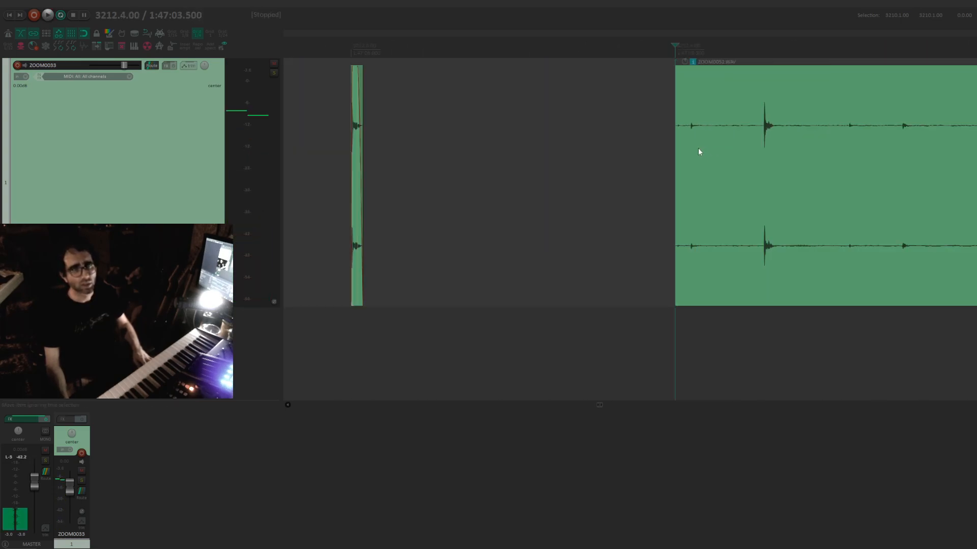
{"action": "key", "text": "s"}
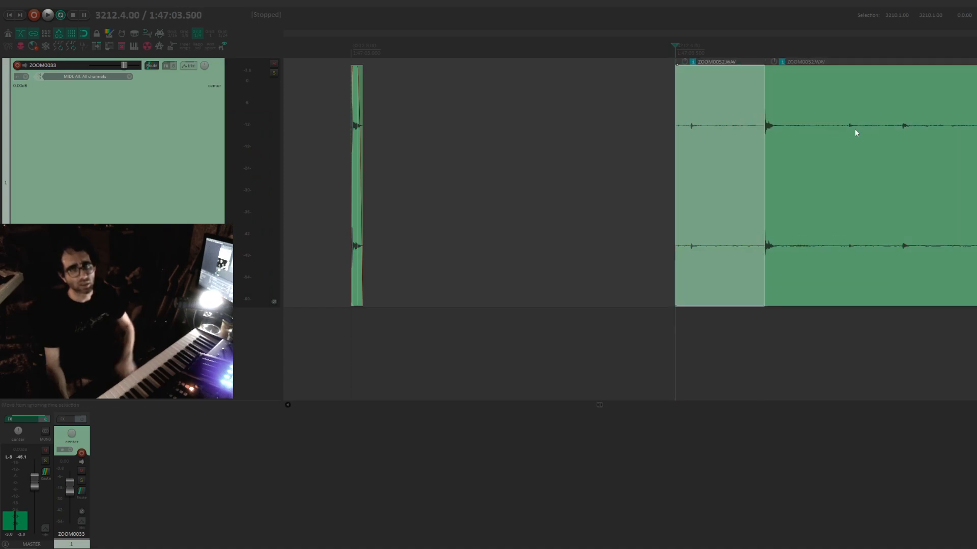
{"action": "key", "text": "Delete"}
{"action": "left_click_drag", "start_coordinate": [835, 139], "coordinate": [688, 151]}
{"action": "key", "text": "ctrl+z"}
{"action": "scroll", "coordinate": [700, 122], "scroll_direction": "up", "scroll_amount": 3}
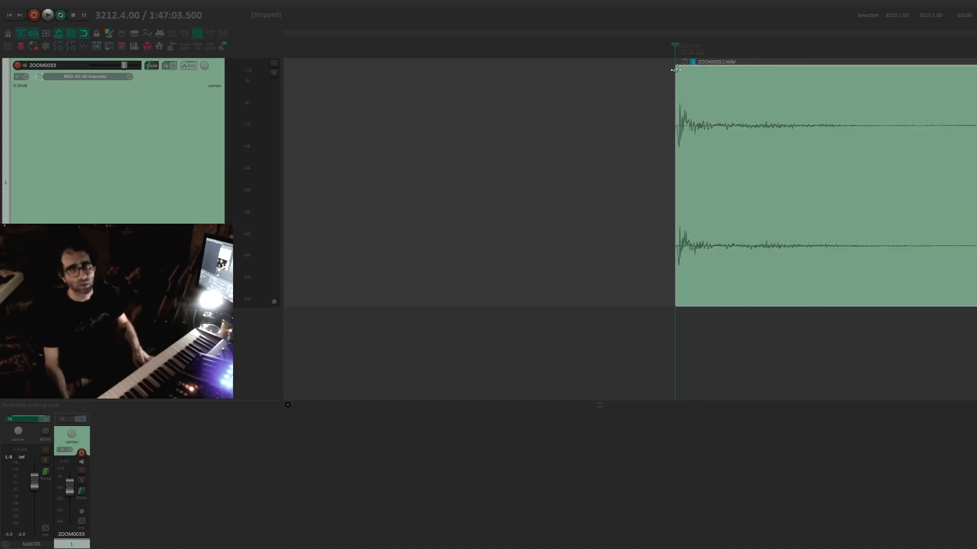
Add a short fade-in to the clip at 1:47:03.500 and trim its end back close to the crackle.
{"action": "scroll", "coordinate": [772, 100], "scroll_direction": "down", "scroll_amount": 3}
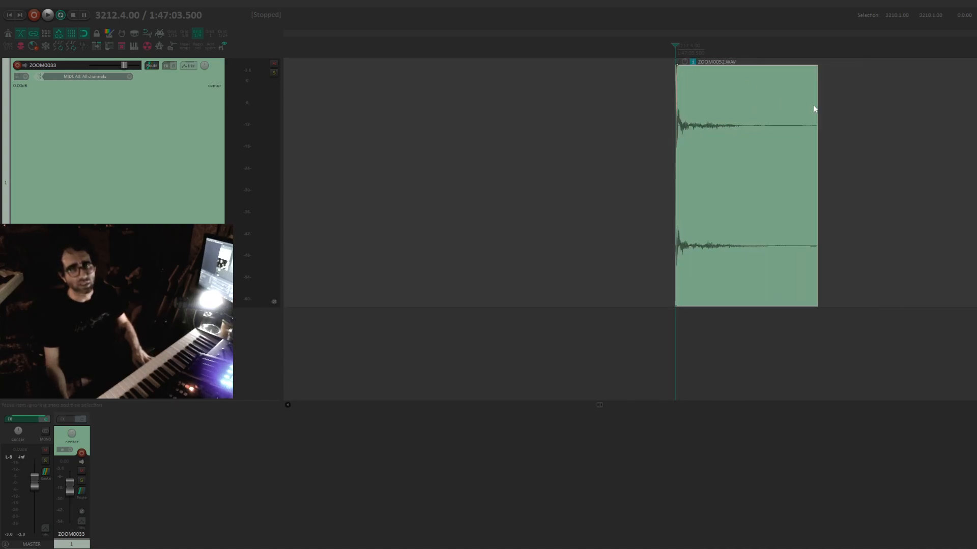
{"action": "left_click_drag", "start_coordinate": [815, 109], "coordinate": [723, 74]}
{"action": "scroll", "coordinate": [693, 144], "scroll_direction": "down", "scroll_amount": 5}
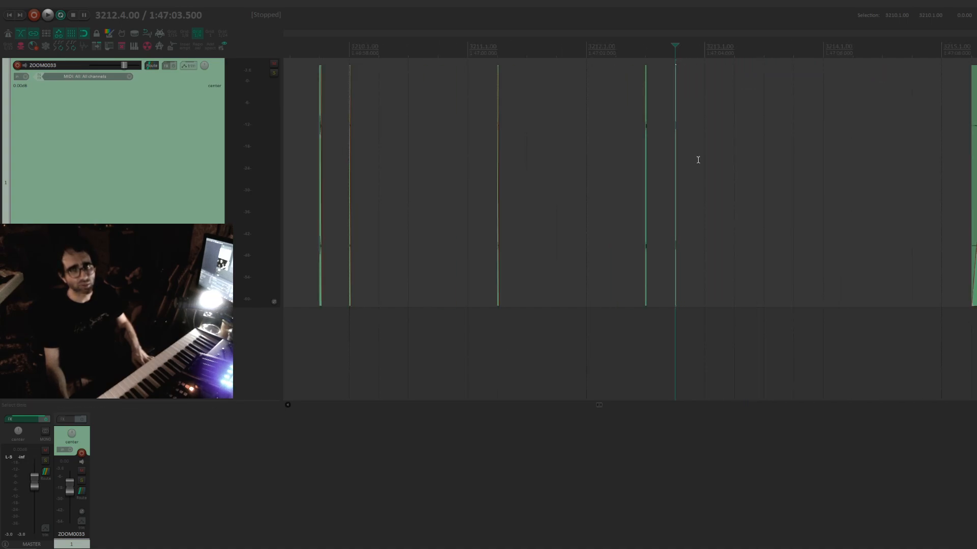
Play back the row of isolated crackles from 1:46:54.000 through 1:47:03.
{"action": "scroll", "coordinate": [756, 194], "scroll_direction": "down", "scroll_amount": 2}
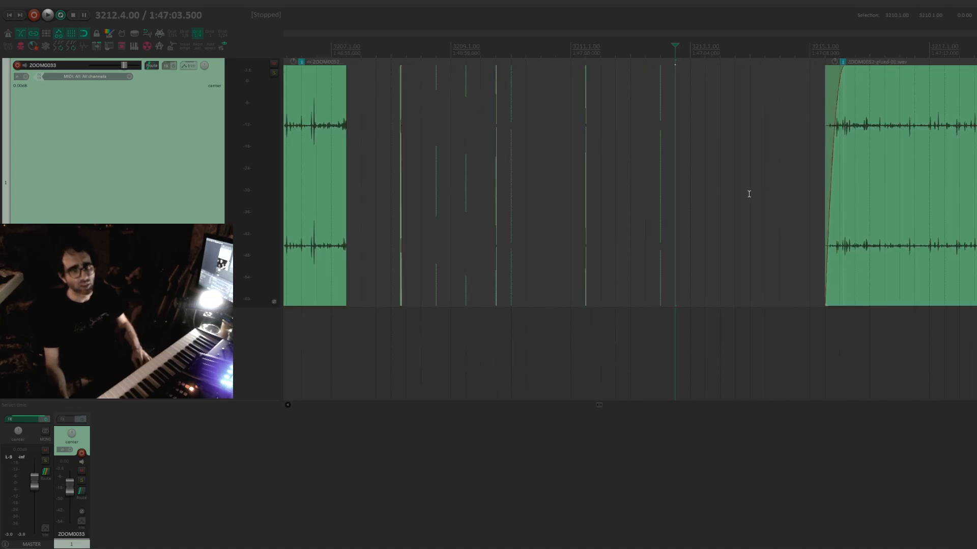
{"action": "left_click", "coordinate": [391, 79]}
{"action": "key", "text": "space"}
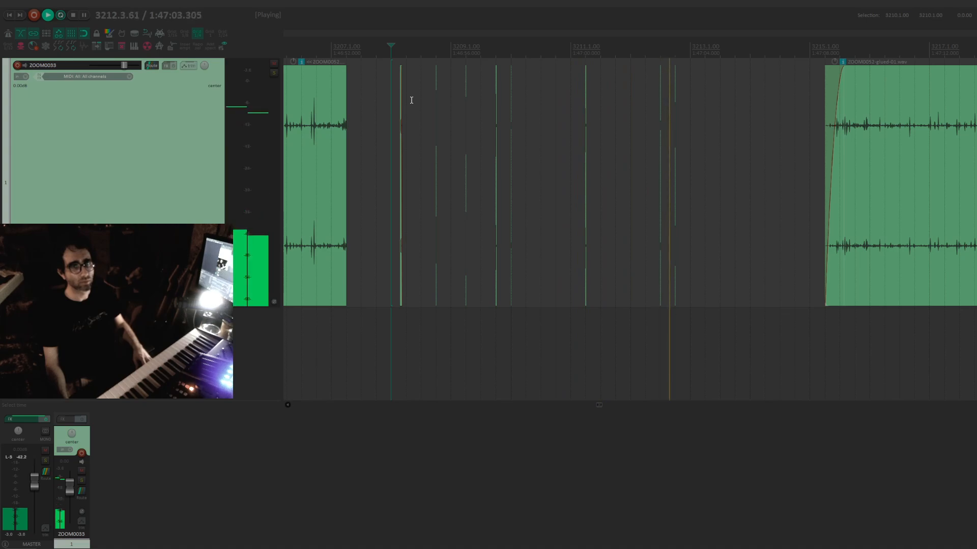
{"action": "key", "text": "space"}
Move the double-crackle piece just before 1:46:54.500 so it starts at 1:46:54.500.
{"action": "scroll", "coordinate": [398, 94], "scroll_direction": "up", "scroll_amount": 8}
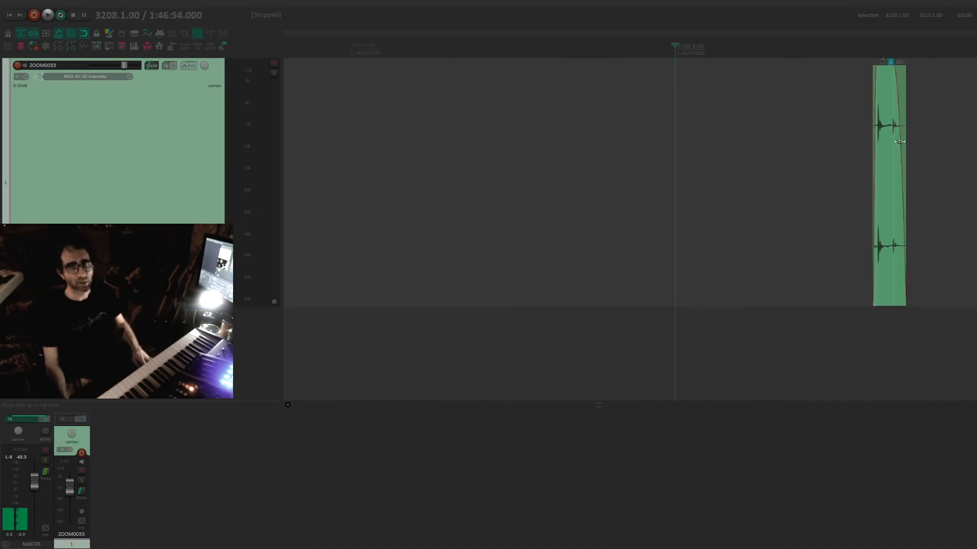
{"action": "scroll", "coordinate": [899, 141], "scroll_direction": "up", "scroll_amount": 1}
{"action": "scroll", "coordinate": [898, 139], "scroll_direction": "right", "scroll_amount": 5}
{"action": "left_click", "coordinate": [576, 125]}
{"action": "scroll", "coordinate": [576, 125], "scroll_direction": "up", "scroll_amount": 2}
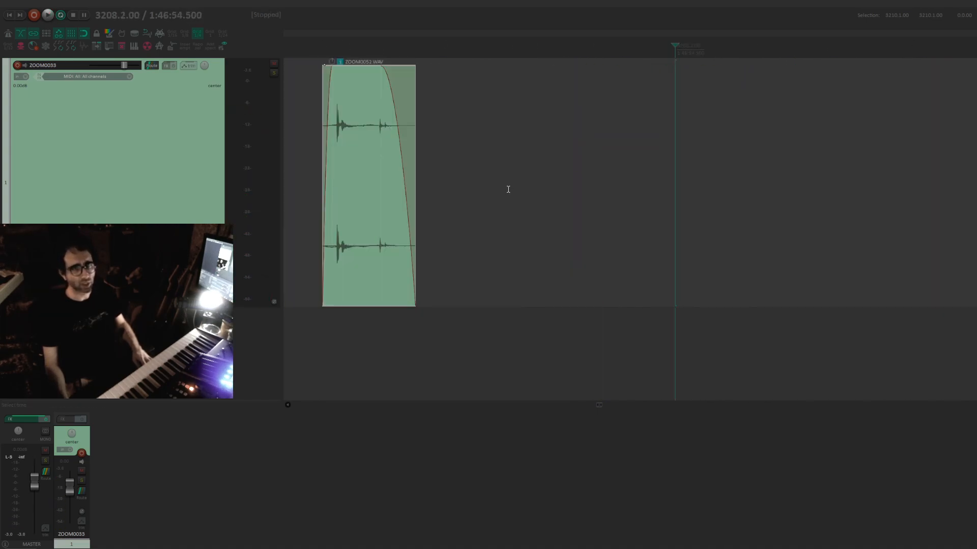
{"action": "left_click_drag", "start_coordinate": [374, 152], "coordinate": [597, 143]}
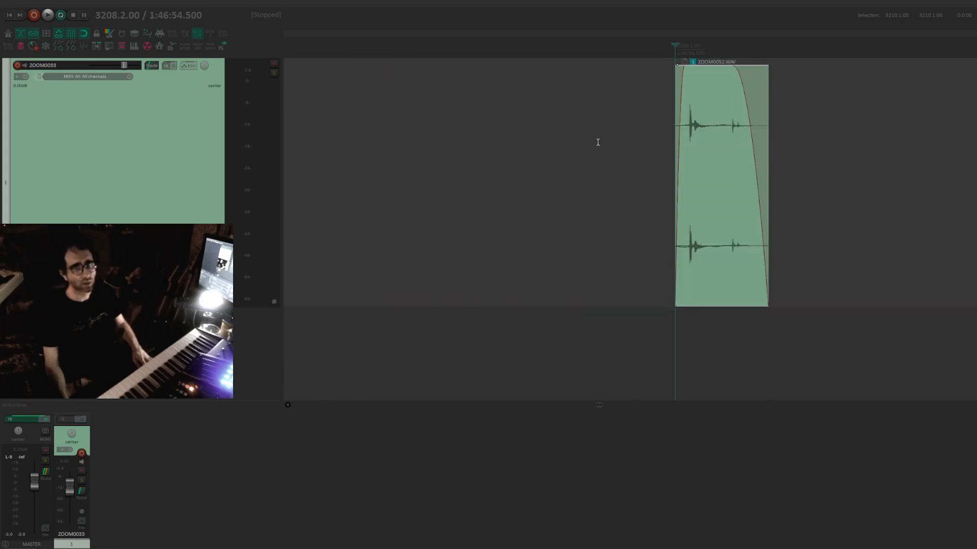
Trim the piece's lead-in so its first spike sits right after 1:46:54.500, and shorten its fade-in.
{"action": "scroll", "coordinate": [780, 166], "scroll_direction": "up", "scroll_amount": 3}
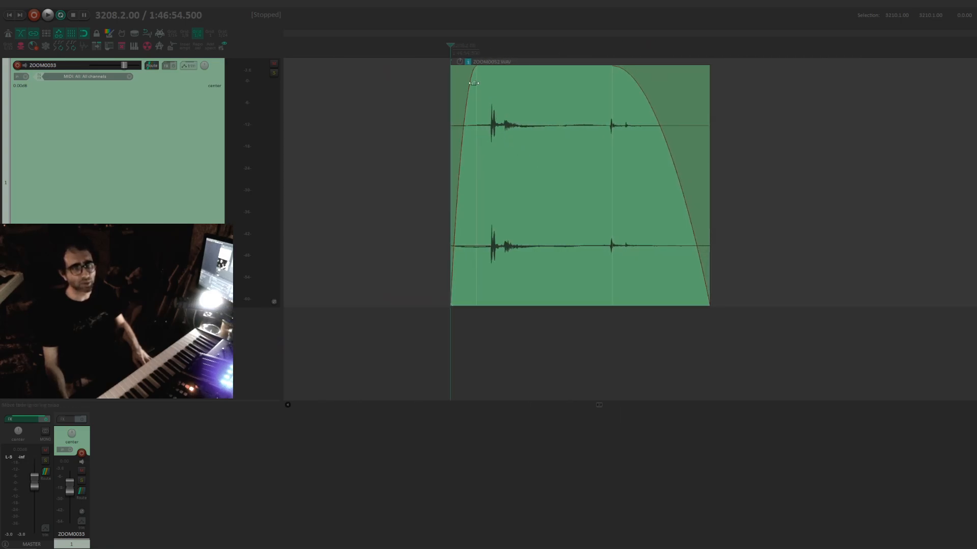
{"action": "left_click_drag", "start_coordinate": [473, 83], "coordinate": [458, 84]}
{"action": "left_click_drag", "start_coordinate": [523, 127], "coordinate": [484, 127]}
{"action": "left_click_drag", "start_coordinate": [413, 136], "coordinate": [451, 137]}
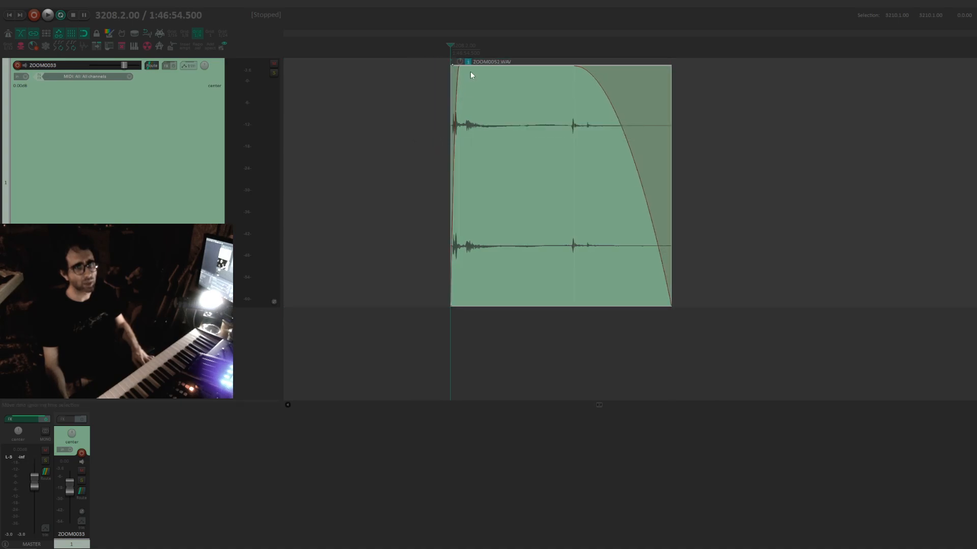
{"action": "left_click_drag", "start_coordinate": [457, 74], "coordinate": [453, 74]}
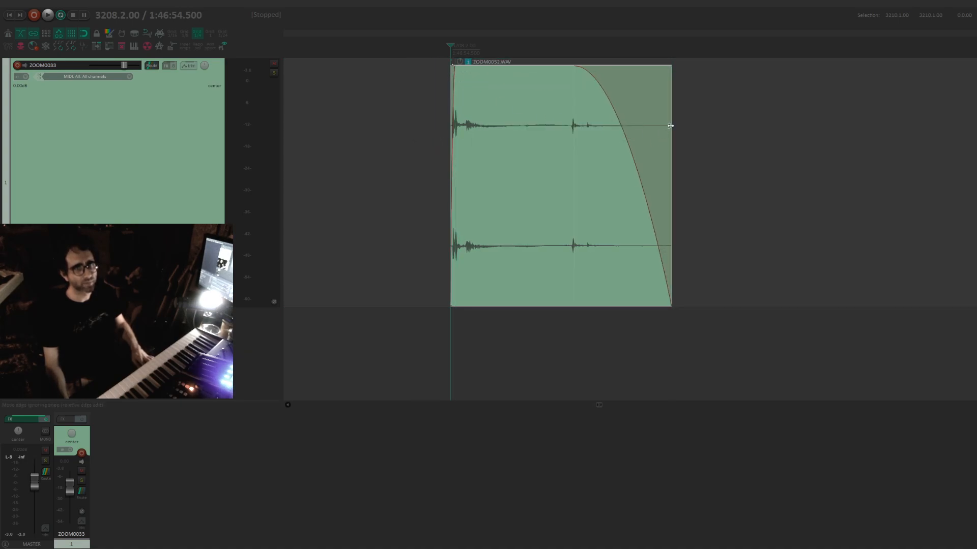
Trim the end of the piece at 1:46:54.500 to before its second crackle, adjust the fade-out and audition it.
{"action": "left_click_drag", "start_coordinate": [670, 126], "coordinate": [577, 127]}
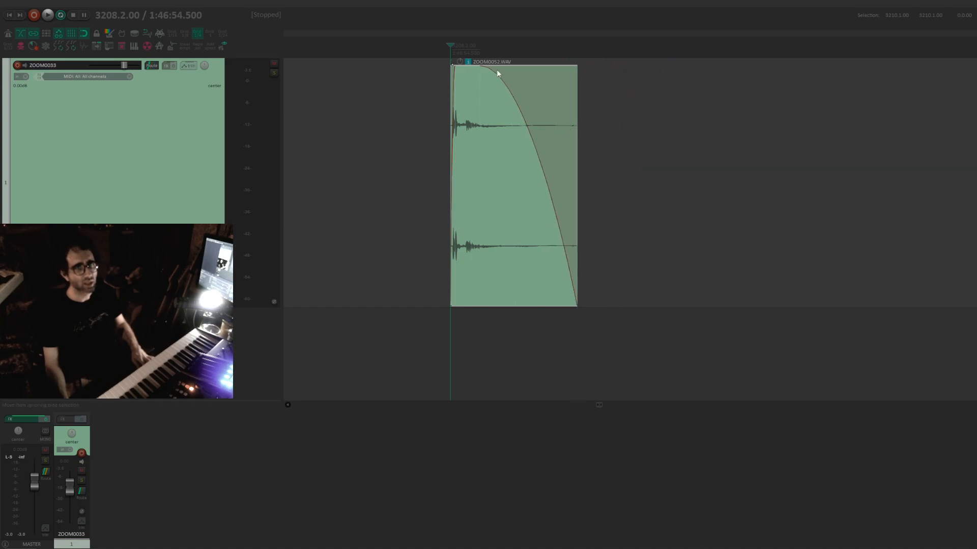
{"action": "left_click_drag", "start_coordinate": [492, 74], "coordinate": [540, 96]}
{"action": "scroll", "coordinate": [517, 106], "scroll_direction": "down", "scroll_amount": 6}
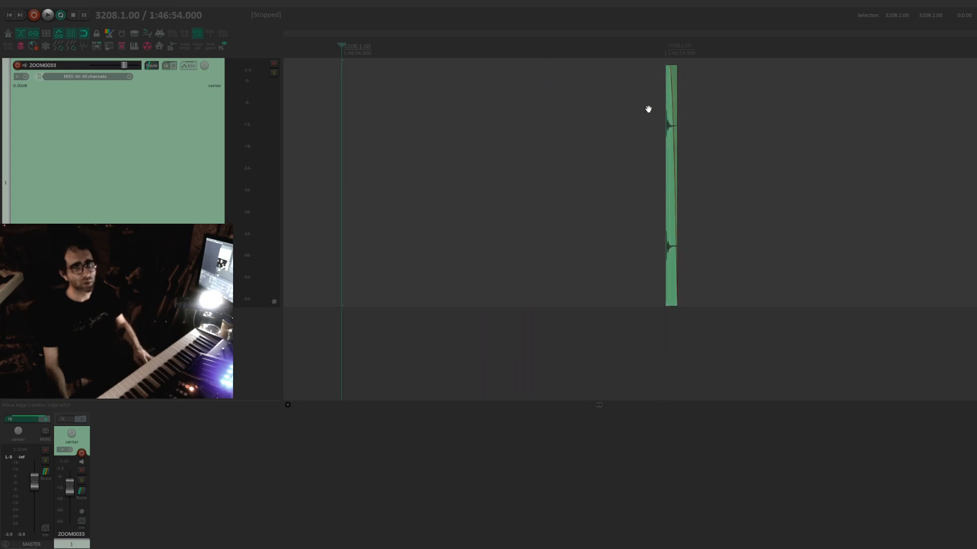
{"action": "left_click_drag", "start_coordinate": [648, 109], "coordinate": [559, 125]}
{"action": "key", "text": "space"}
{"action": "key", "text": "space"}
{"action": "scroll", "coordinate": [644, 133], "scroll_direction": "down", "scroll_amount": 5}
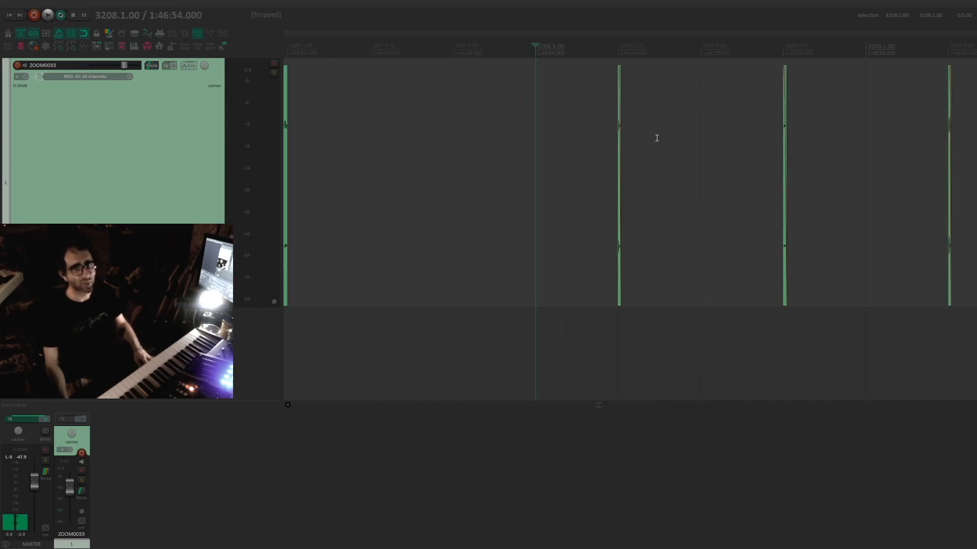
{"action": "left_click", "coordinate": [656, 137]}
{"action": "scroll", "coordinate": [661, 144], "scroll_direction": "down", "scroll_amount": 2}
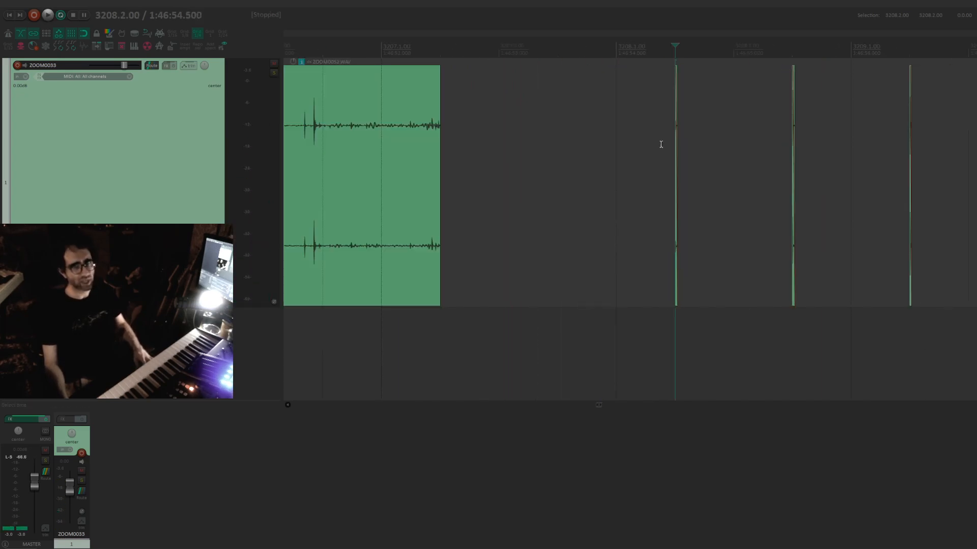
{"action": "scroll", "coordinate": [658, 138], "scroll_direction": "right", "scroll_amount": 4}
{"action": "left_click", "coordinate": [785, 140]}
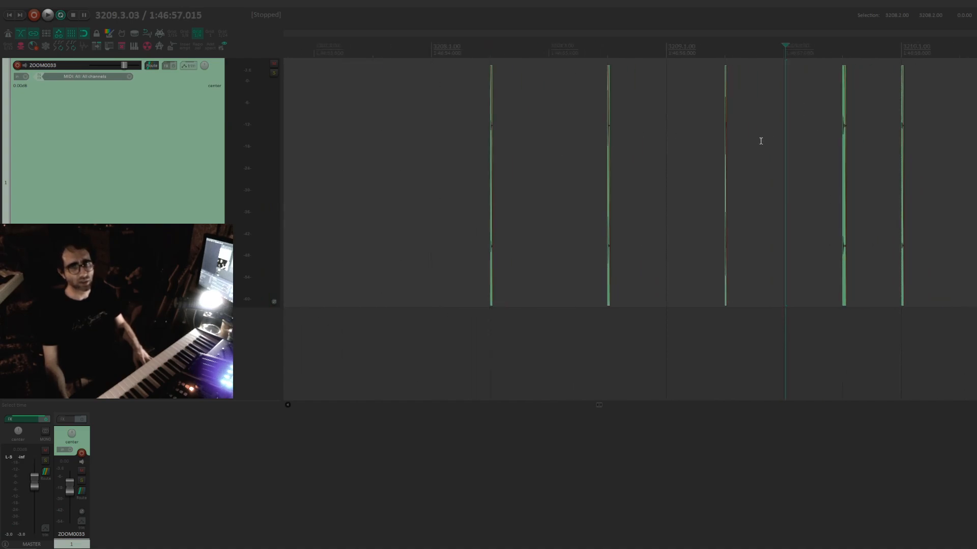
{"action": "left_click", "coordinate": [665, 145]}
{"action": "scroll", "coordinate": [656, 139], "scroll_direction": "down", "scroll_amount": 4}
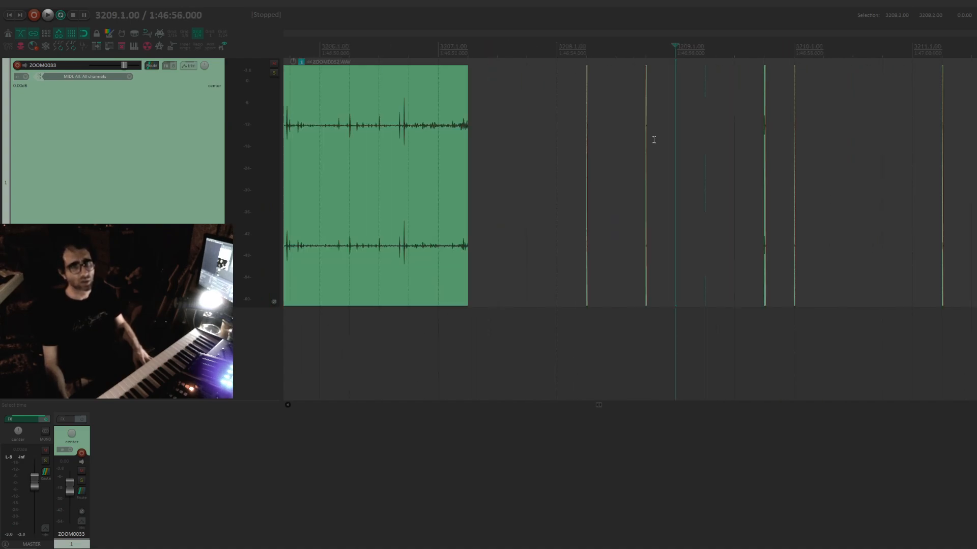
Move the two glued crackle beds after the isolated crackles earlier, to about 1:47:06 and about 1:47:24.
{"action": "scroll", "coordinate": [805, 146], "scroll_direction": "down", "scroll_amount": 2}
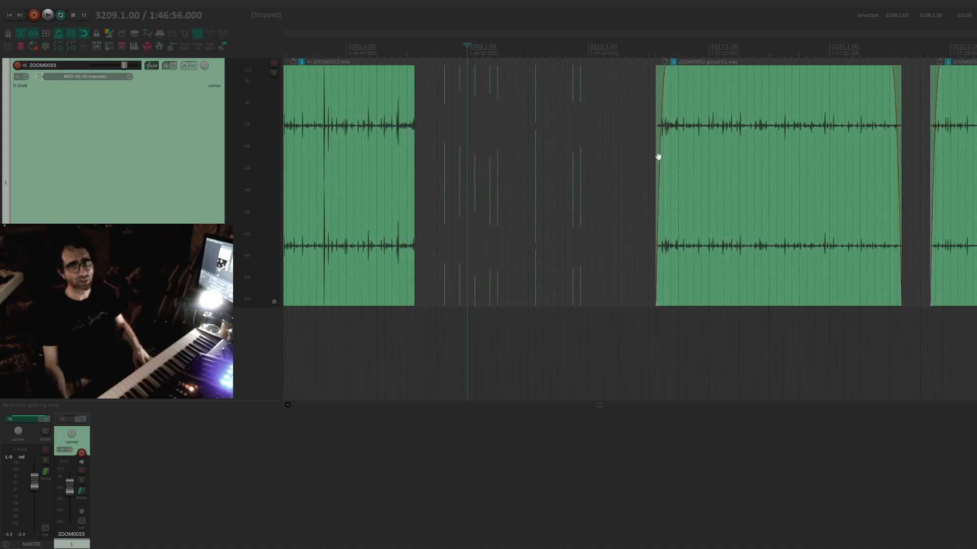
{"action": "left_click_drag", "start_coordinate": [759, 155], "coordinate": [722, 155]}
{"action": "scroll", "coordinate": [664, 163], "scroll_direction": "right", "scroll_amount": 3}
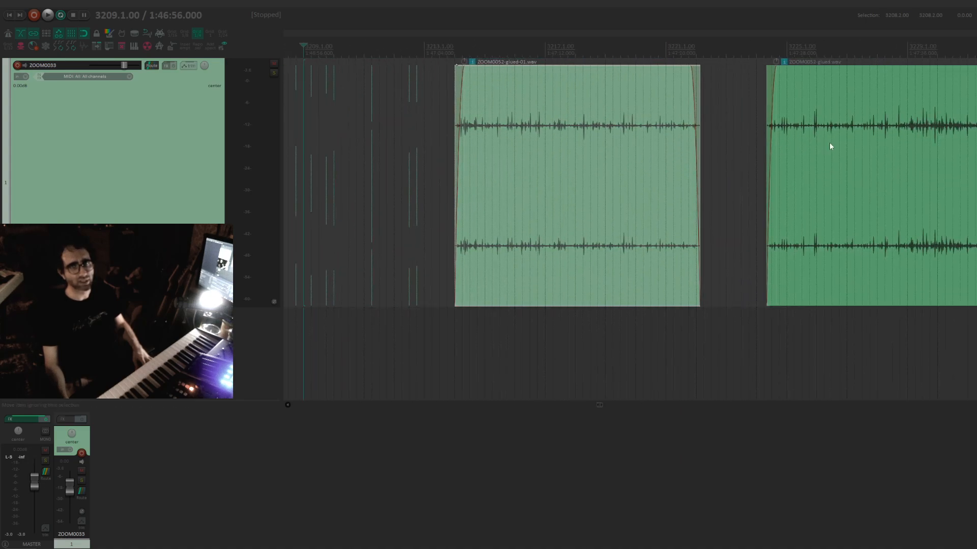
{"action": "left_click_drag", "start_coordinate": [828, 146], "coordinate": [787, 153]}
{"action": "scroll", "coordinate": [931, 130], "scroll_direction": "left", "scroll_amount": 2}
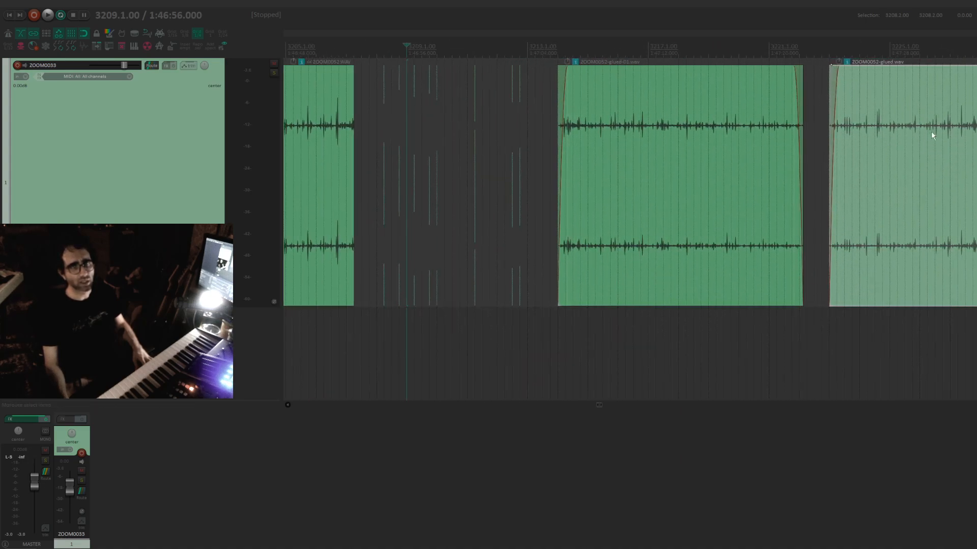
Select all the isolated crackles and both glued crackle beds, and create a separate region for each selected item.
{"action": "left_click_drag", "start_coordinate": [931, 131], "coordinate": [377, 168]}
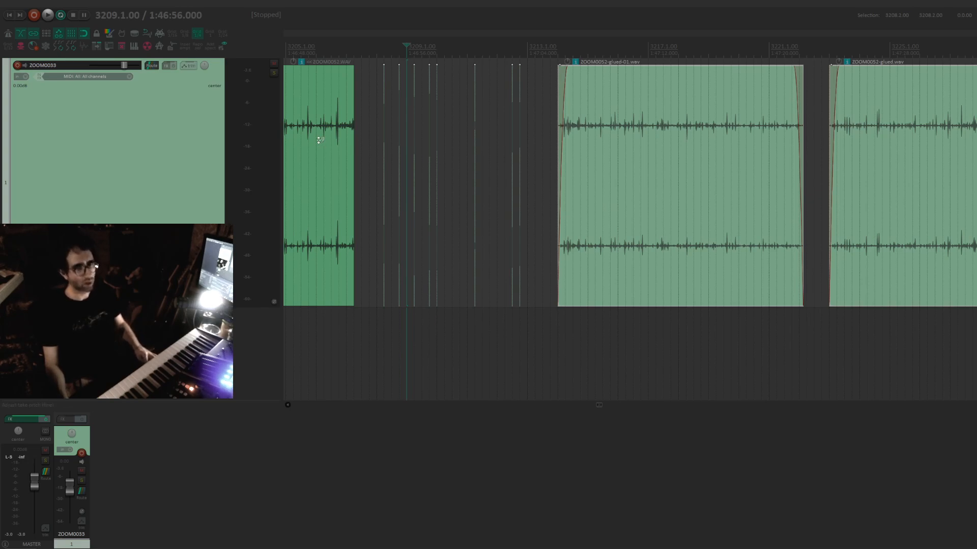
{"action": "key", "text": "ctrl+alt+shift+r"}
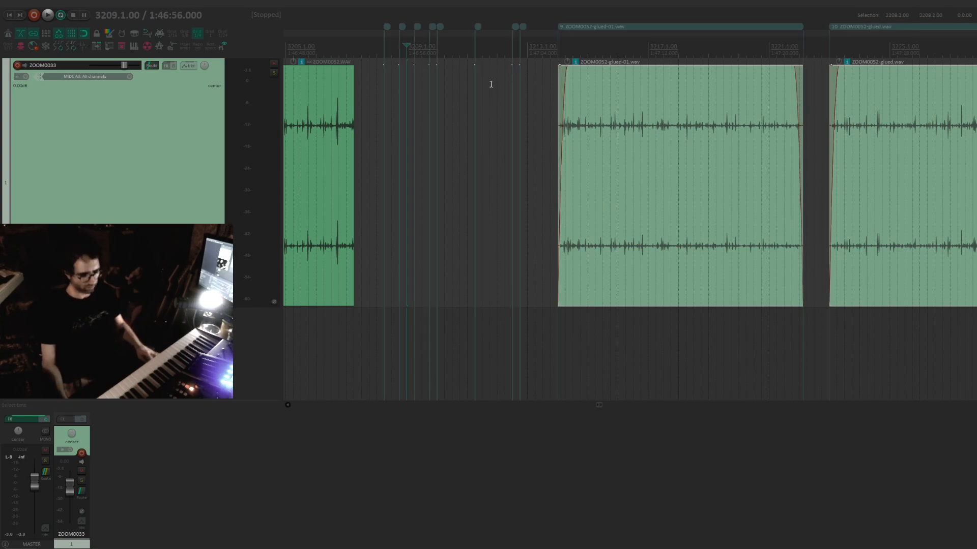
Search the action list for "markers insert" to look up the command that inserts separate regions for each selected item.
{"action": "key", "text": "shift+slash"}
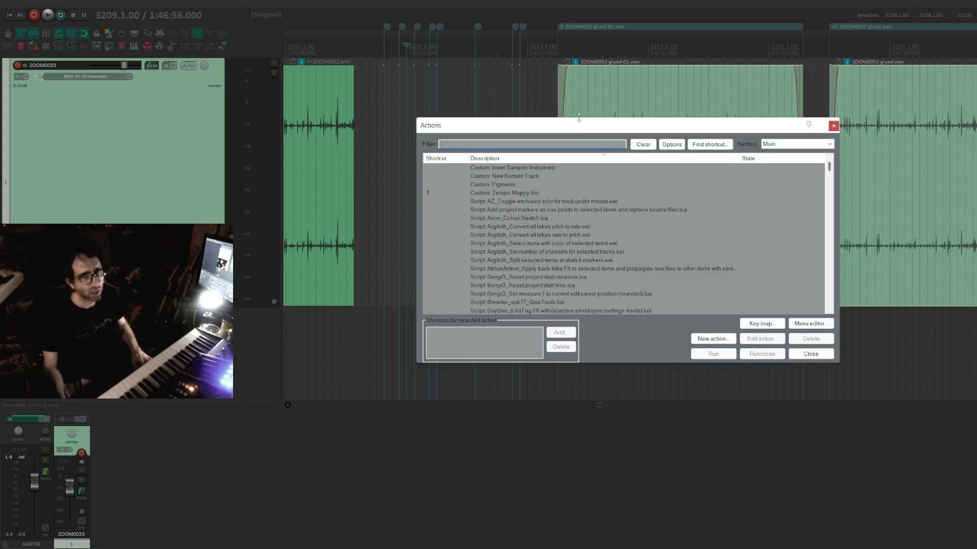
{"action": "left_click", "coordinate": [834, 127]}
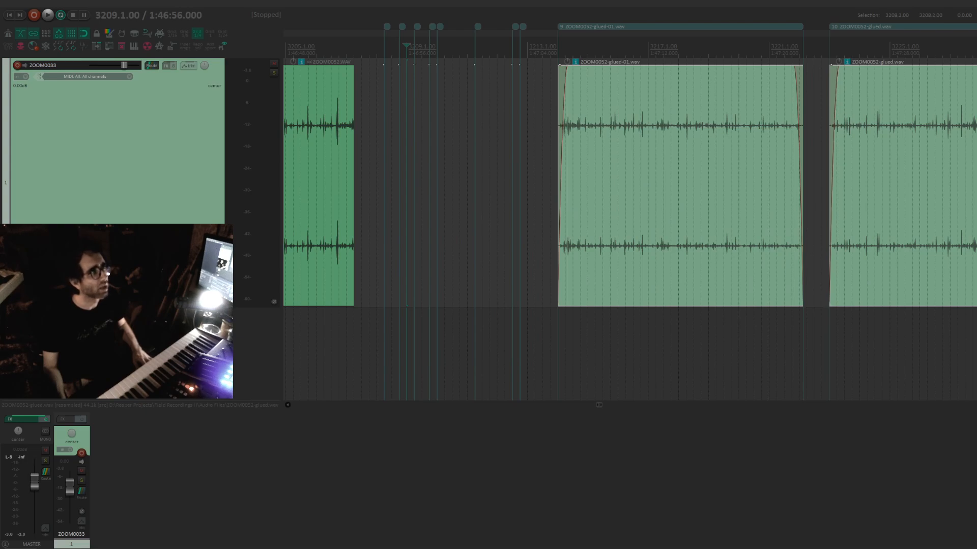
{"action": "key", "text": "alt+a"}
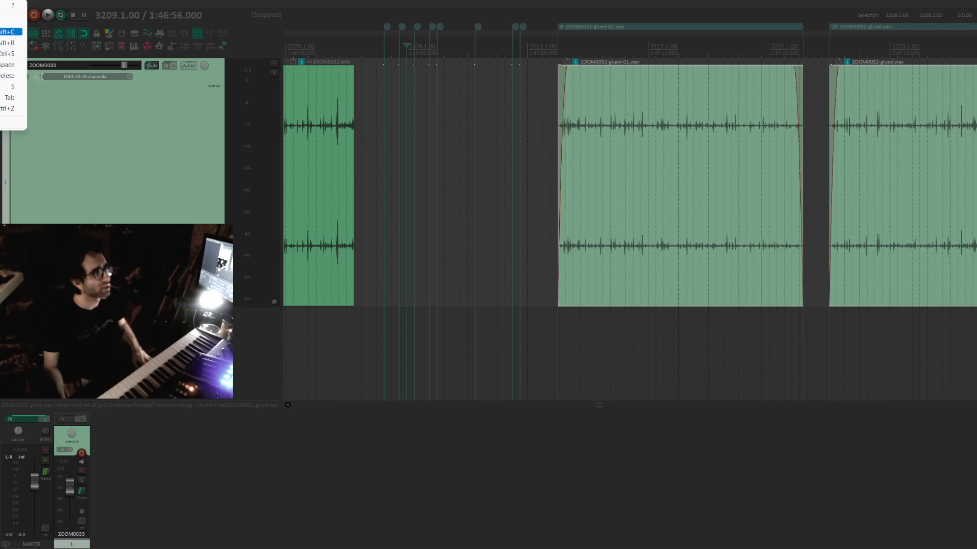
{"action": "key", "text": "Escape"}
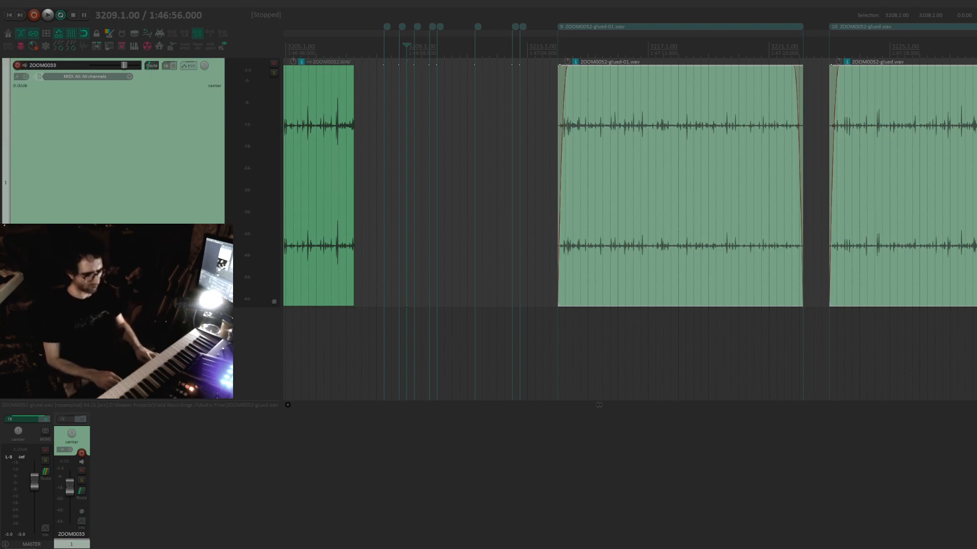
{"action": "type", "text": "?"}
{"action": "type", "text": "markers"}
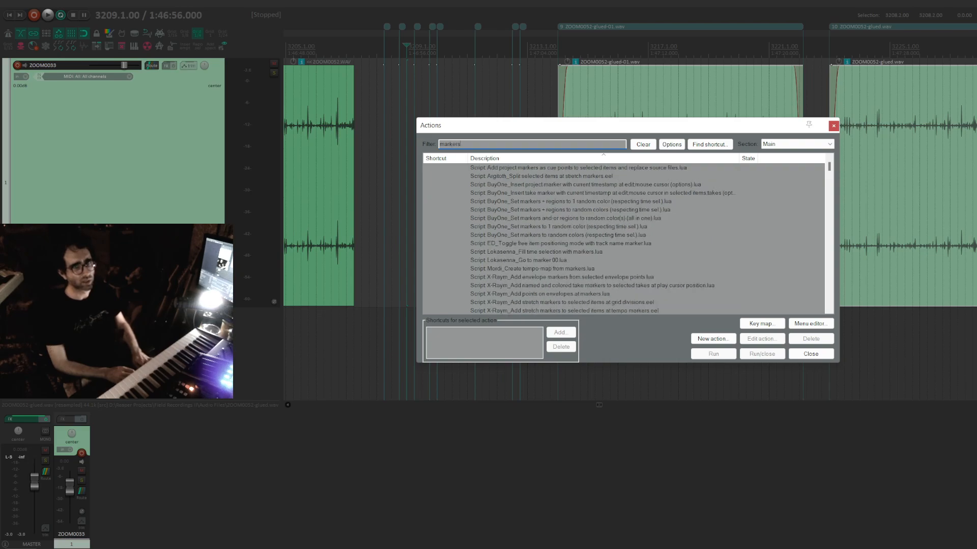
{"action": "type", "text": " insert"}
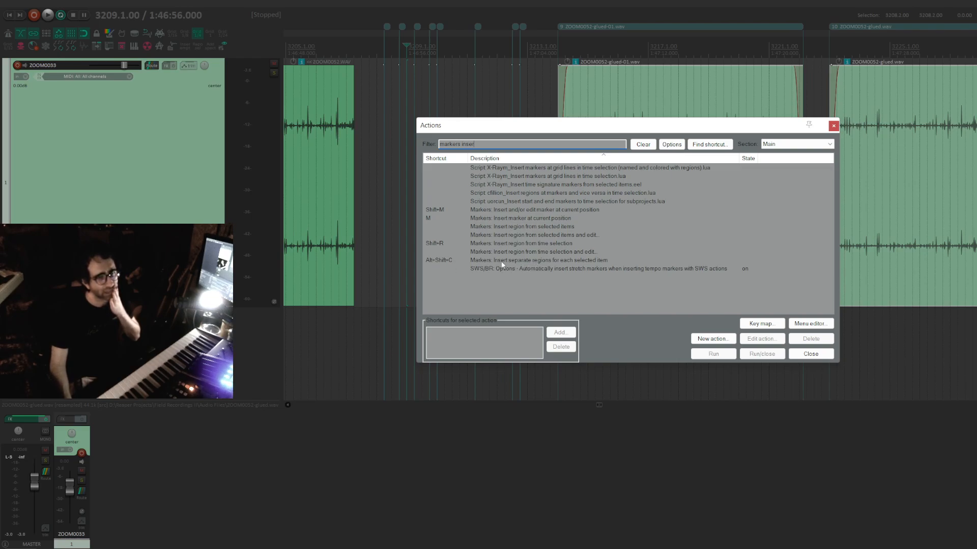
{"action": "left_click_drag", "start_coordinate": [520, 126], "coordinate": [491, 123]}
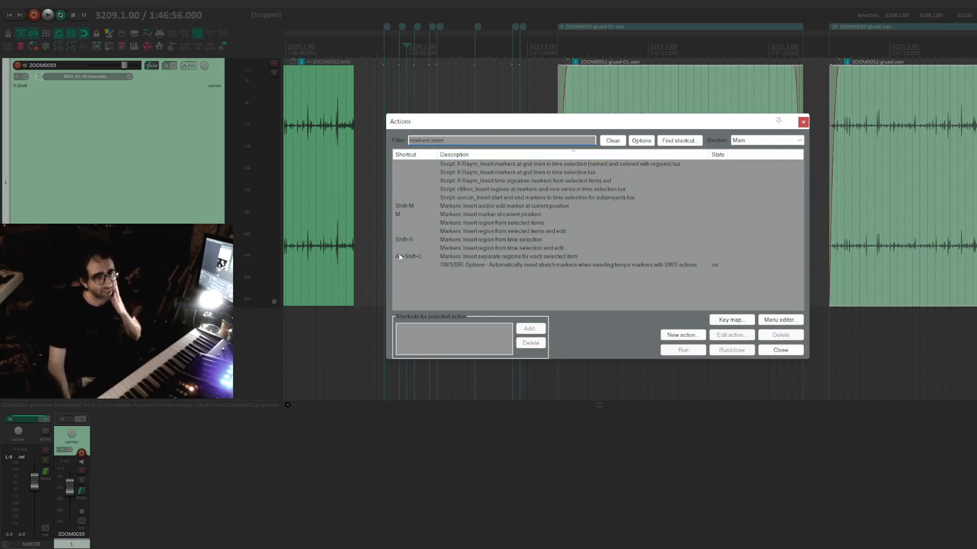
{"action": "left_click", "coordinate": [779, 350]}
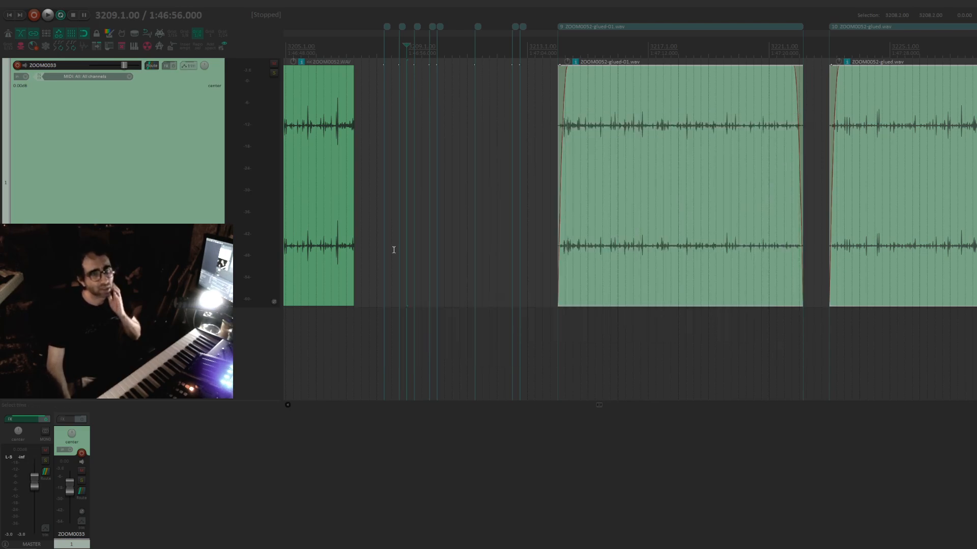
Rename the region over the first isolated crackle FireCrackle.
{"action": "double_click", "coordinate": [388, 26]}
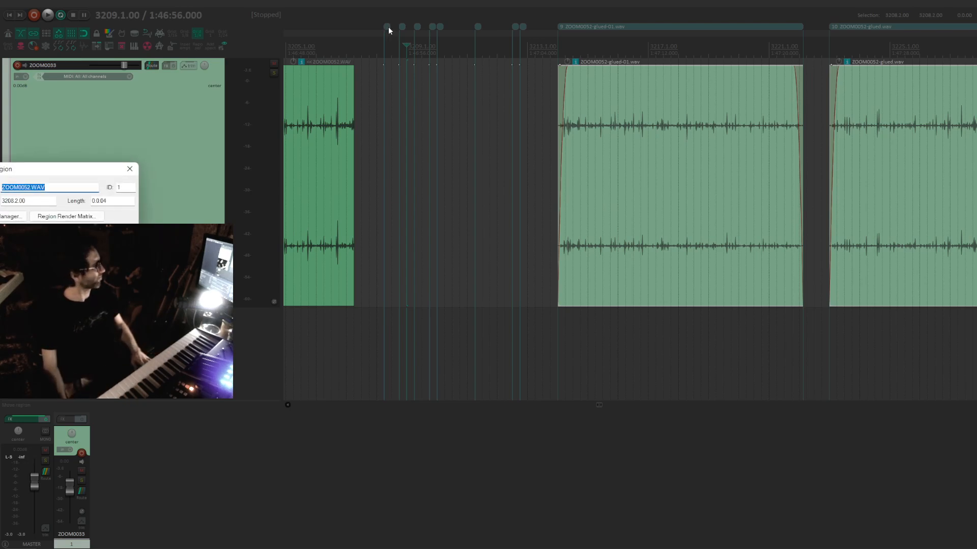
{"action": "left_click_drag", "start_coordinate": [39, 168], "coordinate": [528, 173]}
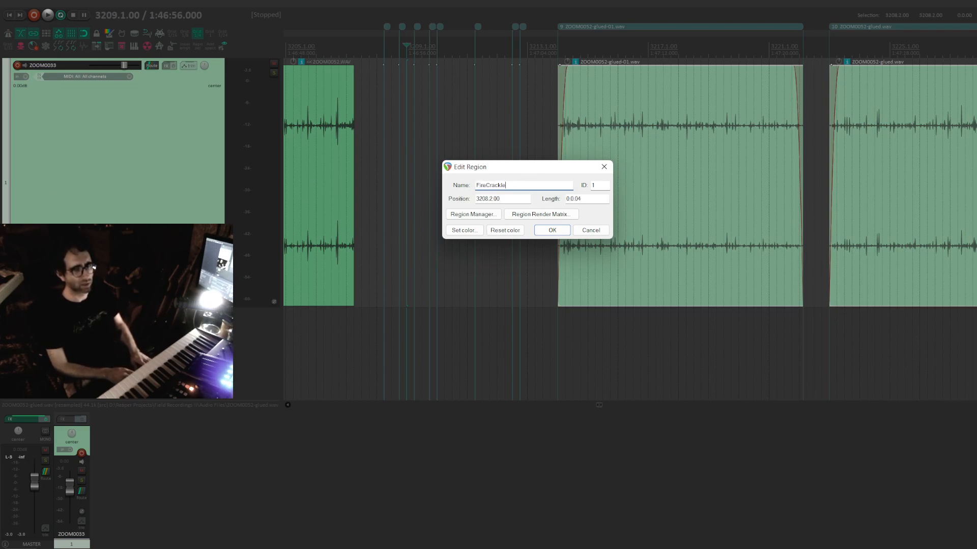
{"action": "key", "text": "shift+Left"}
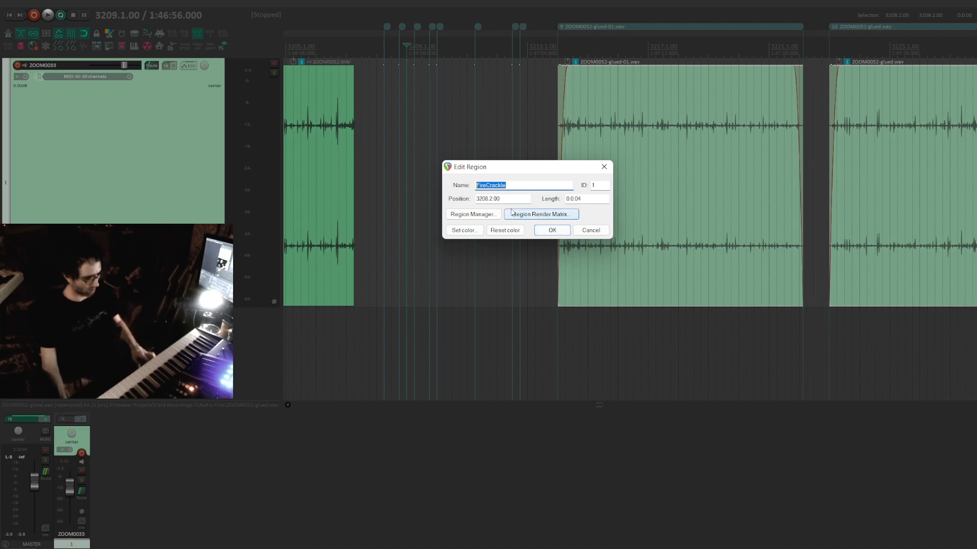
{"action": "left_click", "coordinate": [552, 230]}
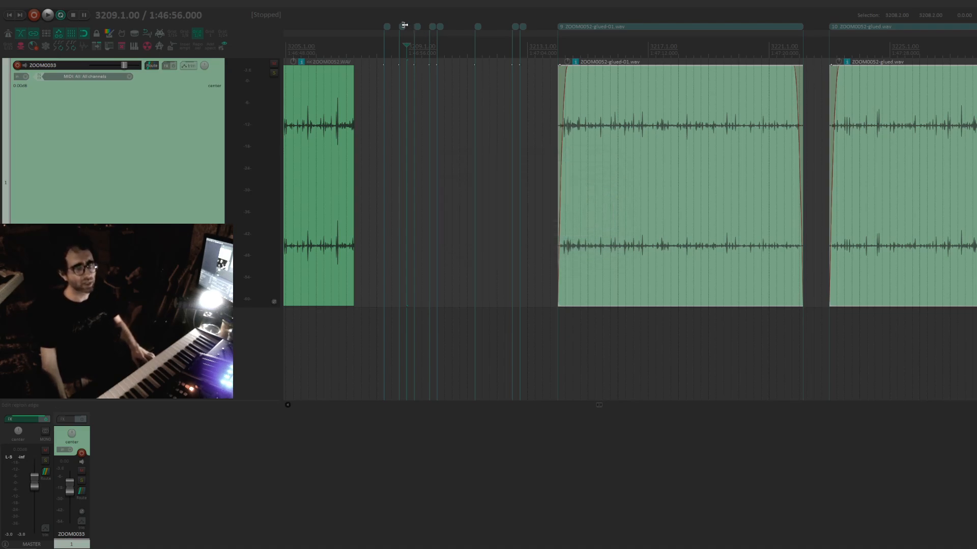
Give the regions over the other seven isolated crackles, IDs 2 to 8, the same name, FireCrackle.
{"action": "double_click", "coordinate": [403, 27]}
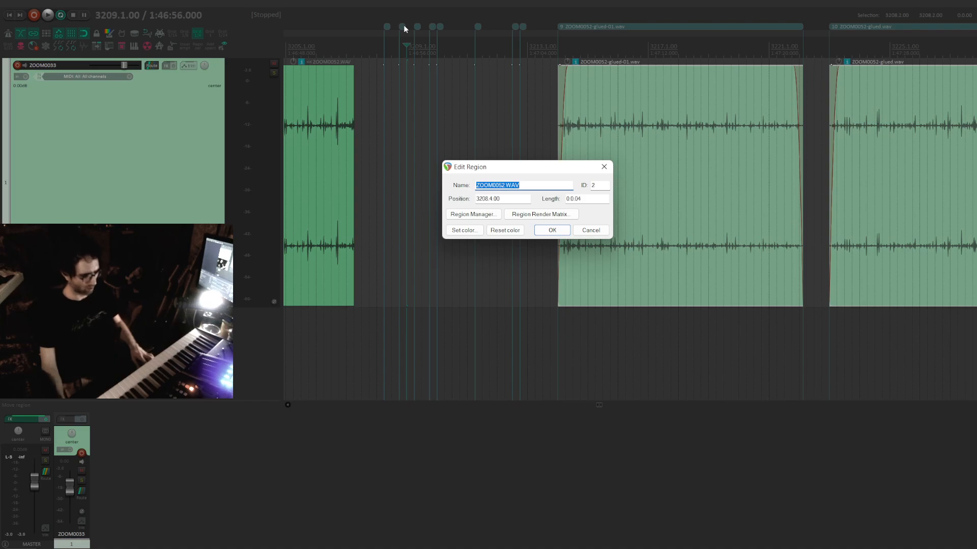
{"action": "key", "text": "Return"}
{"action": "double_click", "coordinate": [418, 28]}
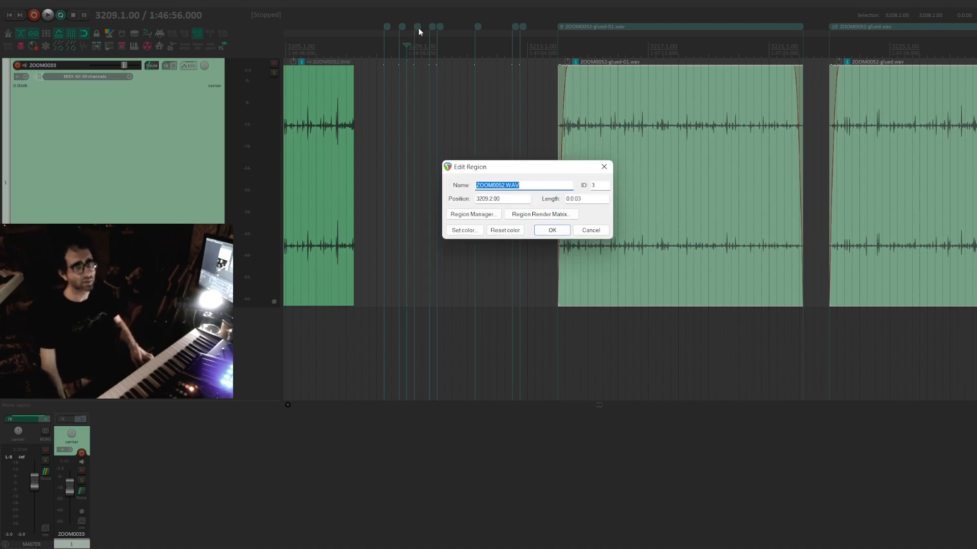
{"action": "key", "text": "Return"}
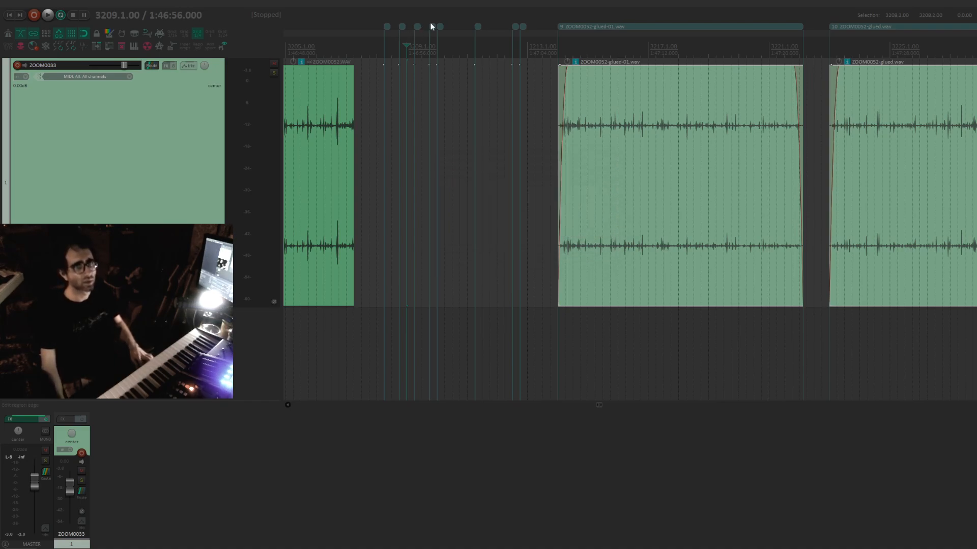
{"action": "double_click", "coordinate": [433, 25]}
{"action": "key", "text": "Return"}
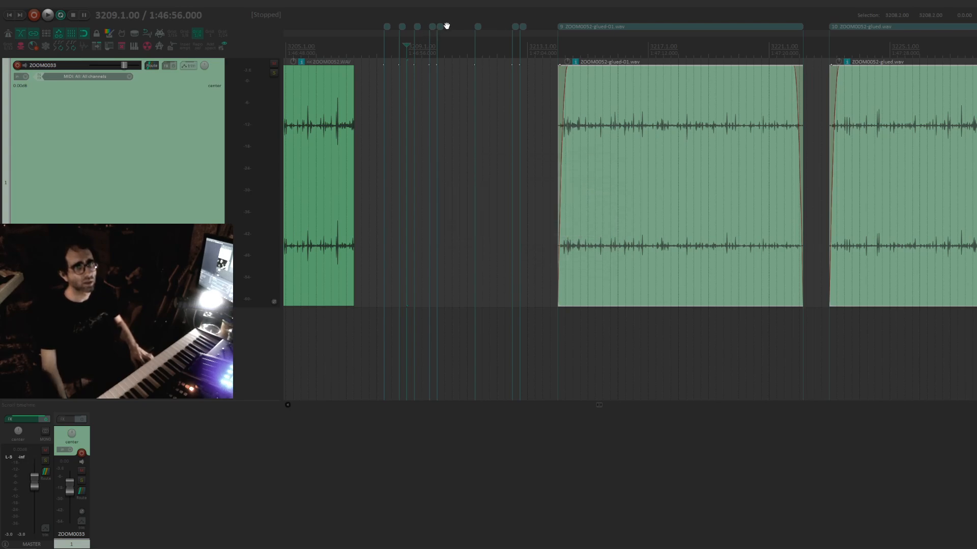
{"action": "double_click", "coordinate": [438, 26]}
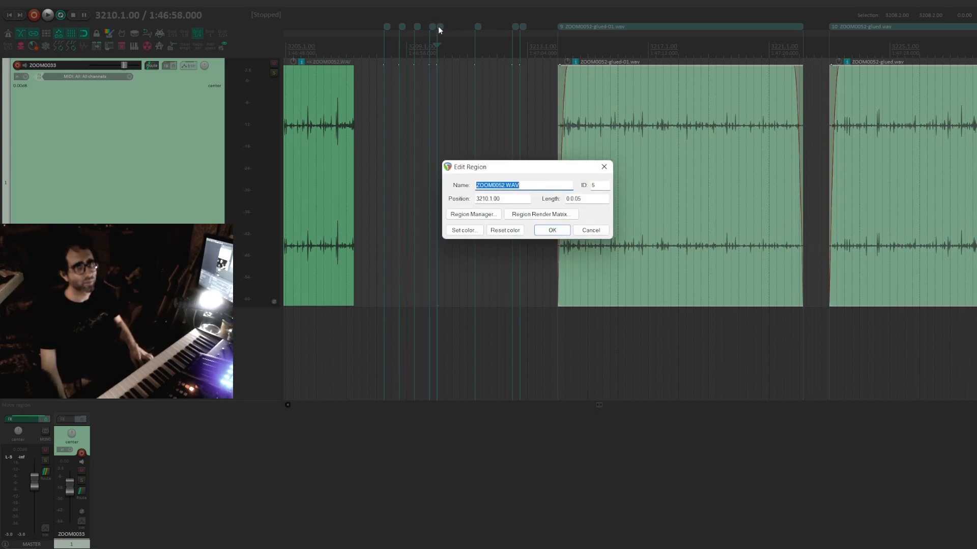
{"action": "key", "text": "Return"}
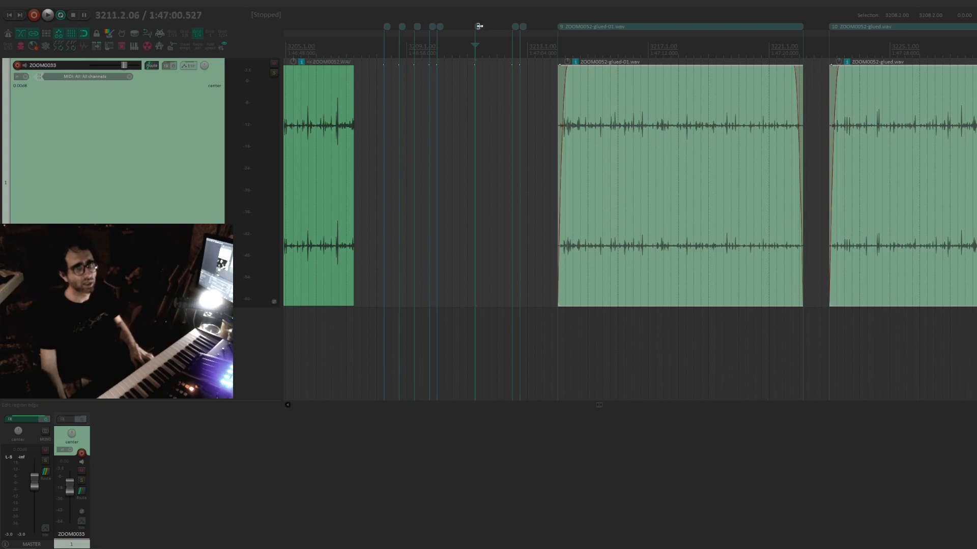
{"action": "double_click", "coordinate": [477, 27]}
{"action": "key", "text": "Escape"}
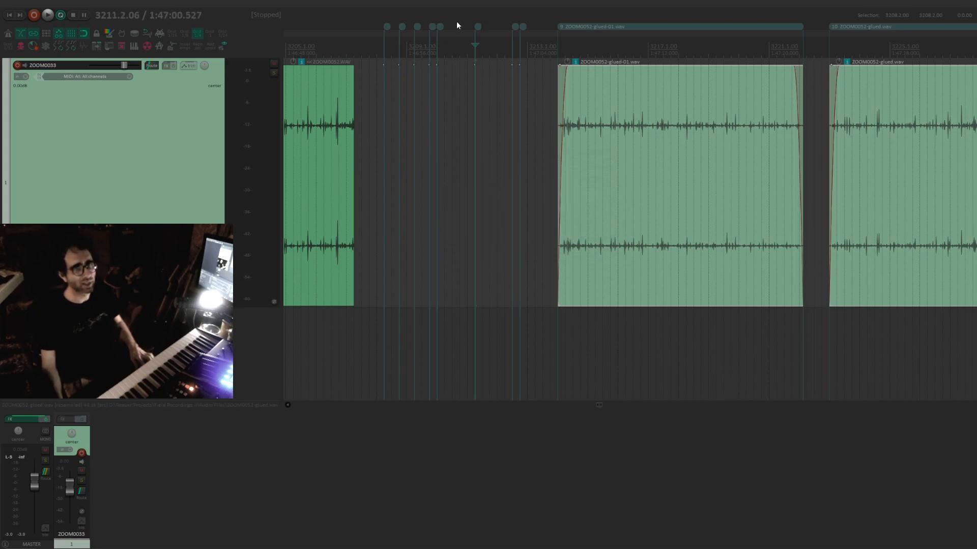
{"action": "double_click", "coordinate": [515, 27]}
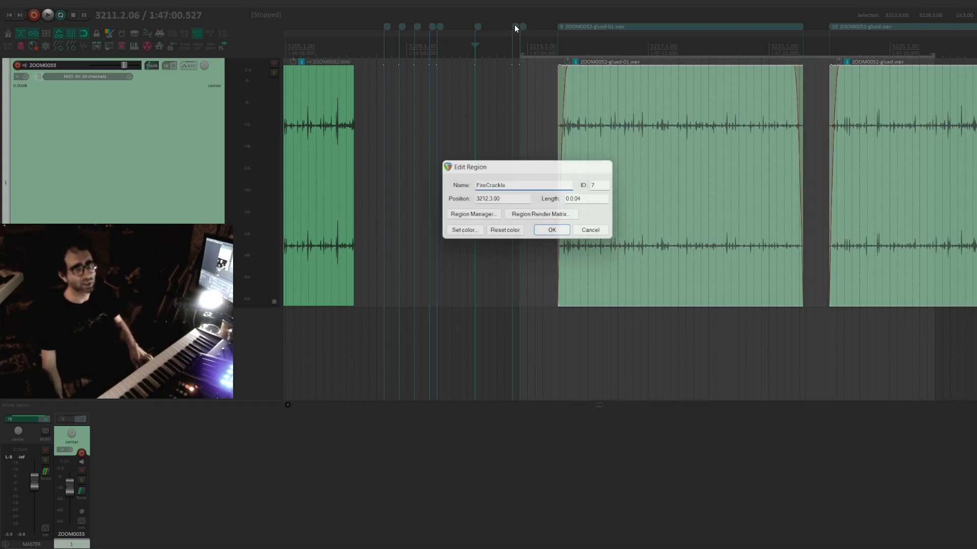
{"action": "key", "text": "Escape"}
{"action": "double_click", "coordinate": [524, 27]}
{"action": "key", "text": "Escape"}
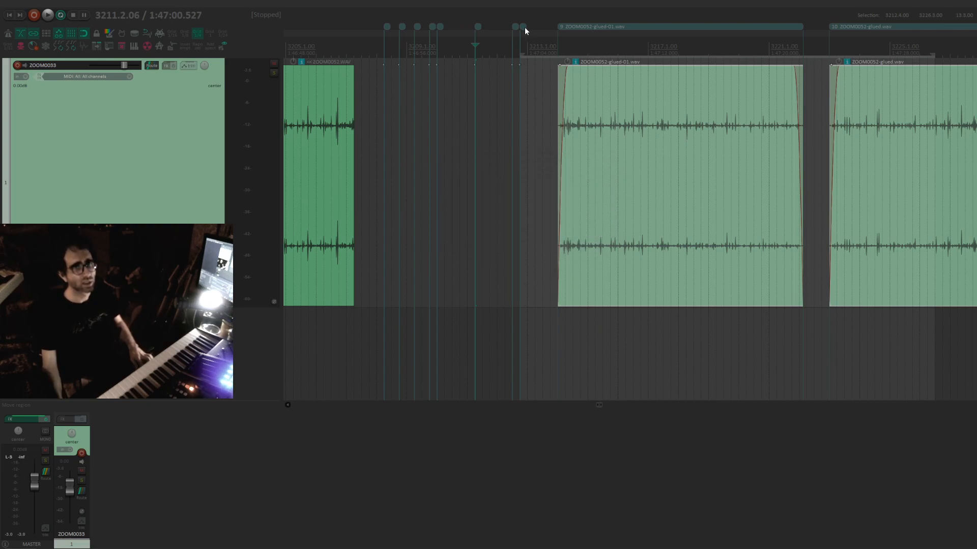
Rename the regions over the two glued crackle beds, IDs 9 and 10, to Campfire.
{"action": "scroll", "coordinate": [548, 78], "scroll_direction": "right", "scroll_amount": 1}
{"action": "double_click", "coordinate": [584, 26]}
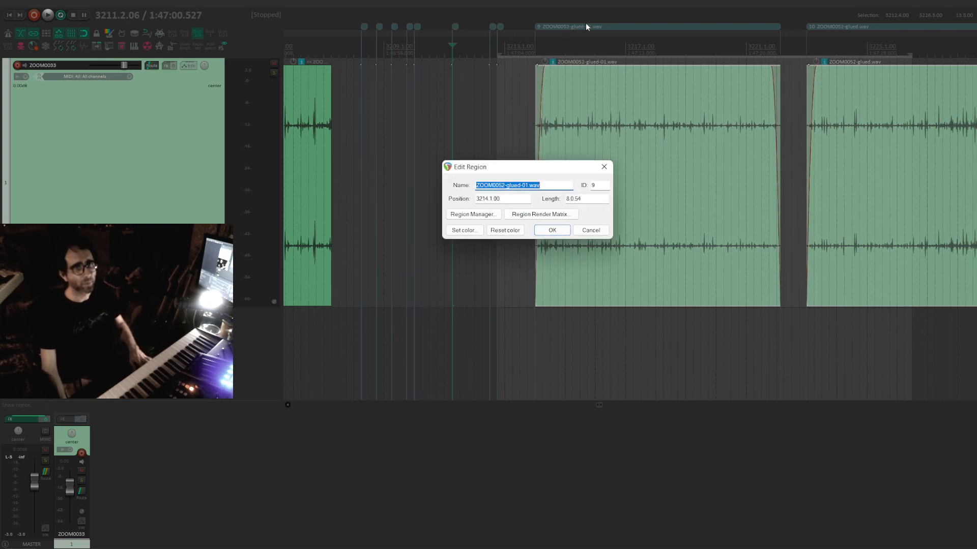
{"action": "type", "text": "Campfire"}
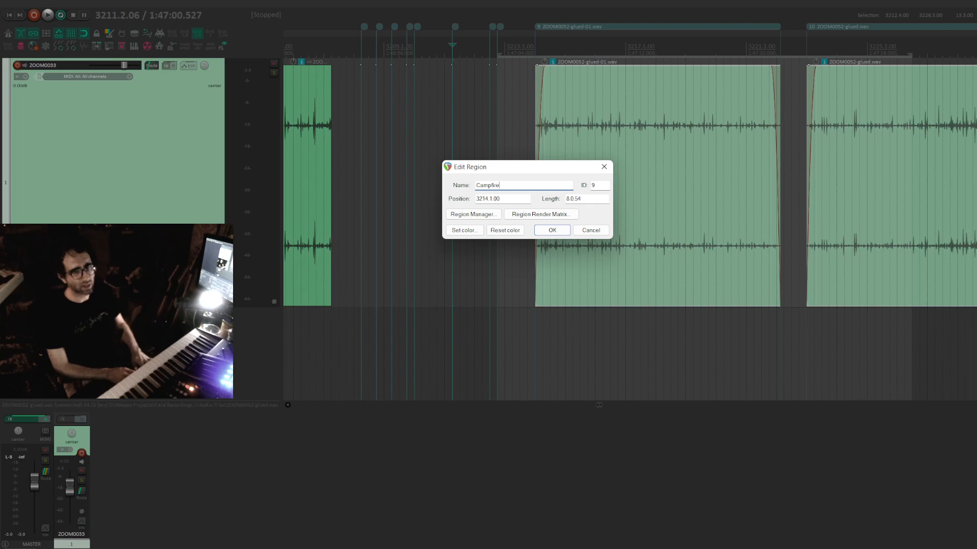
{"action": "key", "text": "Return"}
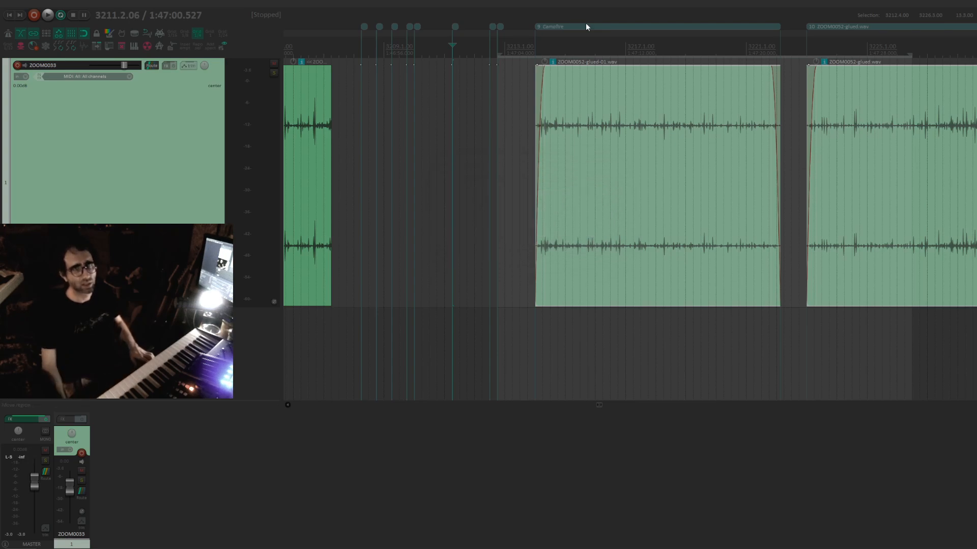
{"action": "scroll", "coordinate": [712, 38], "scroll_direction": "right", "scroll_amount": 4}
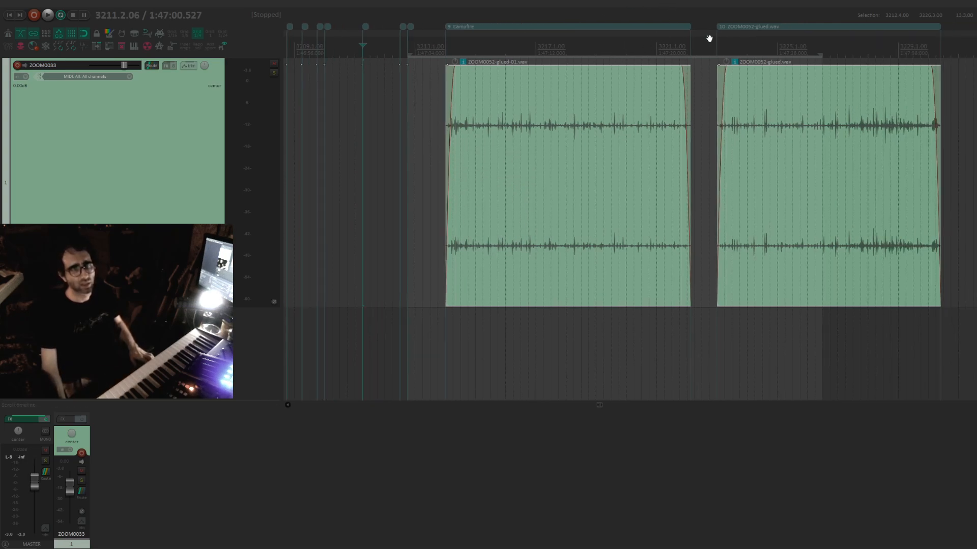
{"action": "double_click", "coordinate": [738, 27]}
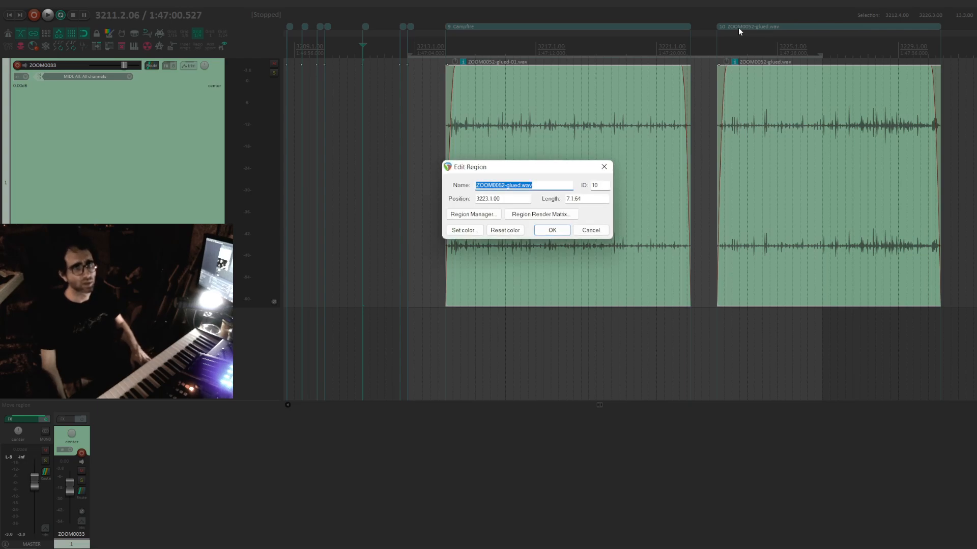
{"action": "type", "text": "Campfire"}
{"action": "key", "text": "Return"}
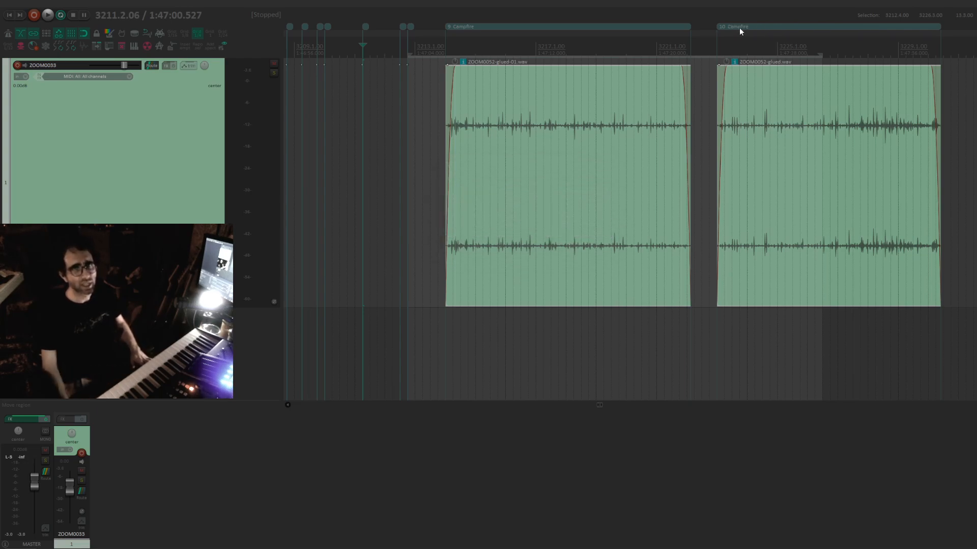
{"action": "double_click", "coordinate": [740, 27]}
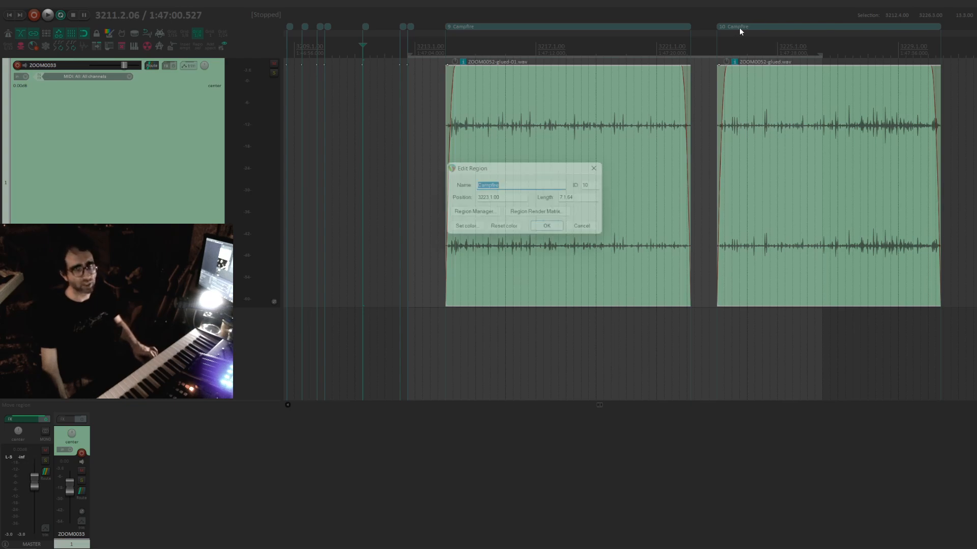
{"action": "key", "text": "Escape"}
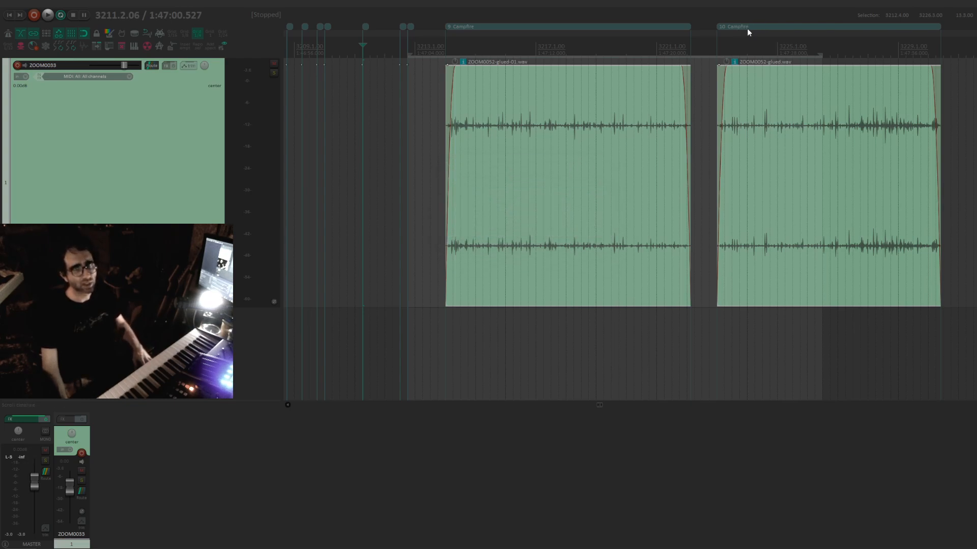
{"action": "right_click", "coordinate": [747, 32]}
{"action": "left_click", "coordinate": [758, 30]}
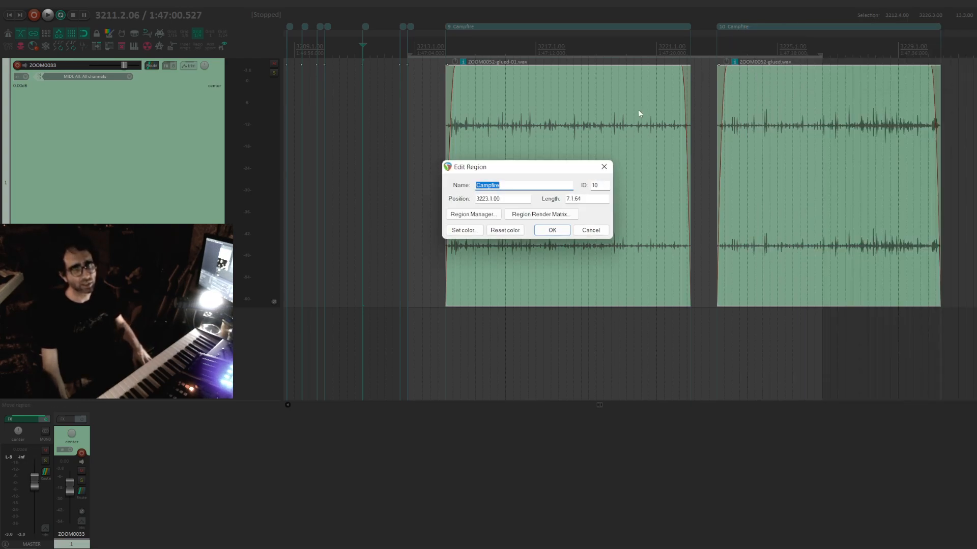
{"action": "key", "text": "Escape"}
{"action": "scroll", "coordinate": [575, 148], "scroll_direction": "down", "scroll_amount": 4}
{"action": "scroll", "coordinate": [578, 147], "scroll_direction": "right", "scroll_amount": 2}
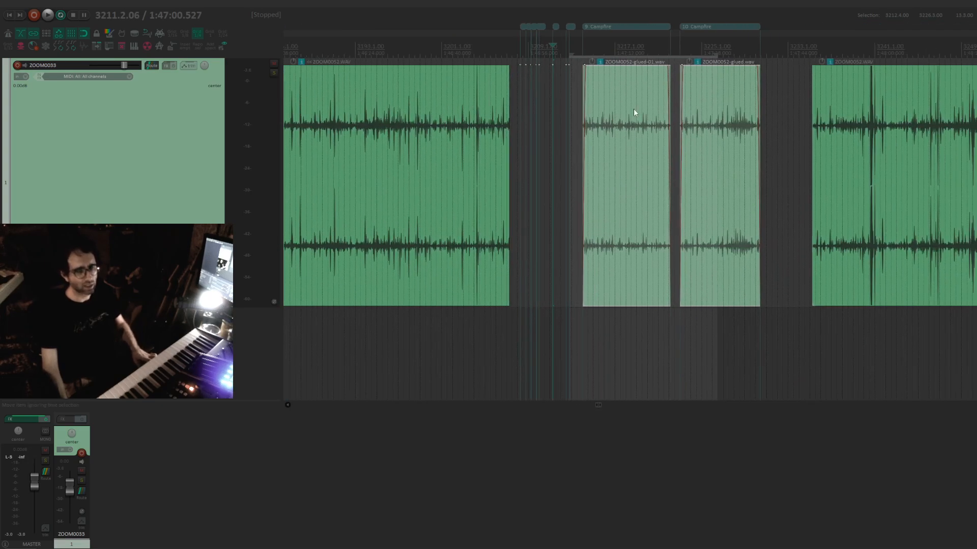
{"action": "scroll", "coordinate": [588, 120], "scroll_direction": "right", "scroll_amount": 1}
{"action": "scroll", "coordinate": [589, 190], "scroll_direction": "right", "scroll_amount": 3}
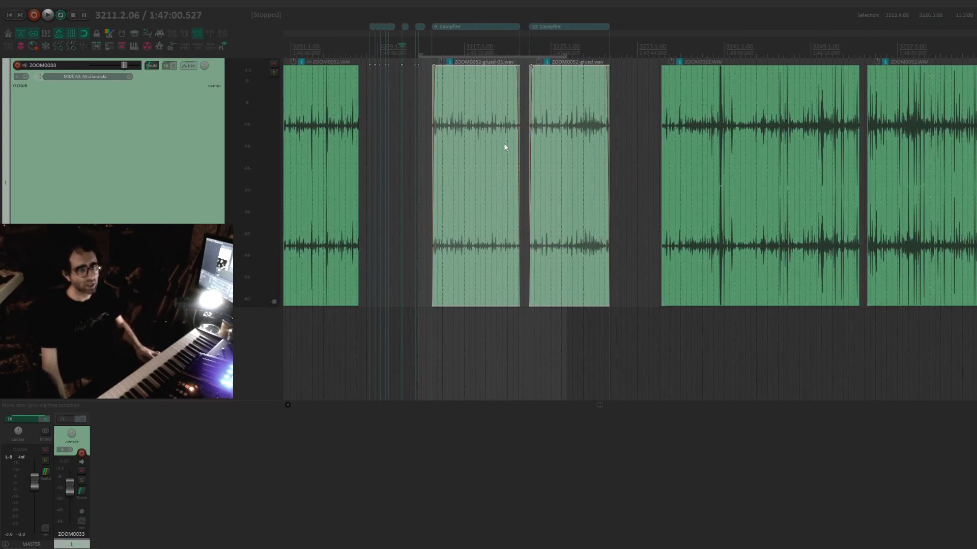
{"action": "key", "text": "Escape"}
{"action": "scroll", "coordinate": [485, 164], "scroll_direction": "right", "scroll_amount": 1}
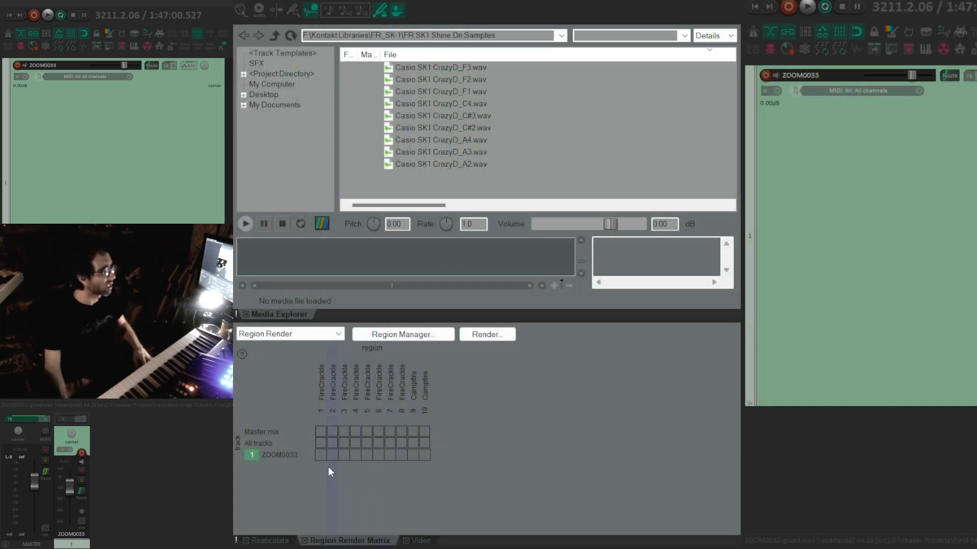
Enable the master mix for all ten FireCrackle and Campfire regions in the region render matrix.
{"action": "left_click", "coordinate": [322, 432]}
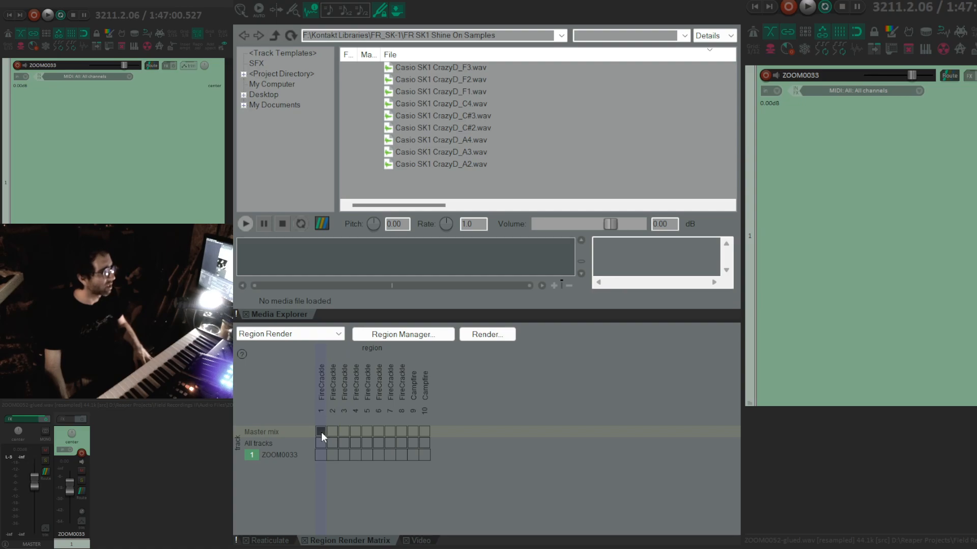
{"action": "left_click_drag", "start_coordinate": [356, 432], "coordinate": [423, 431]}
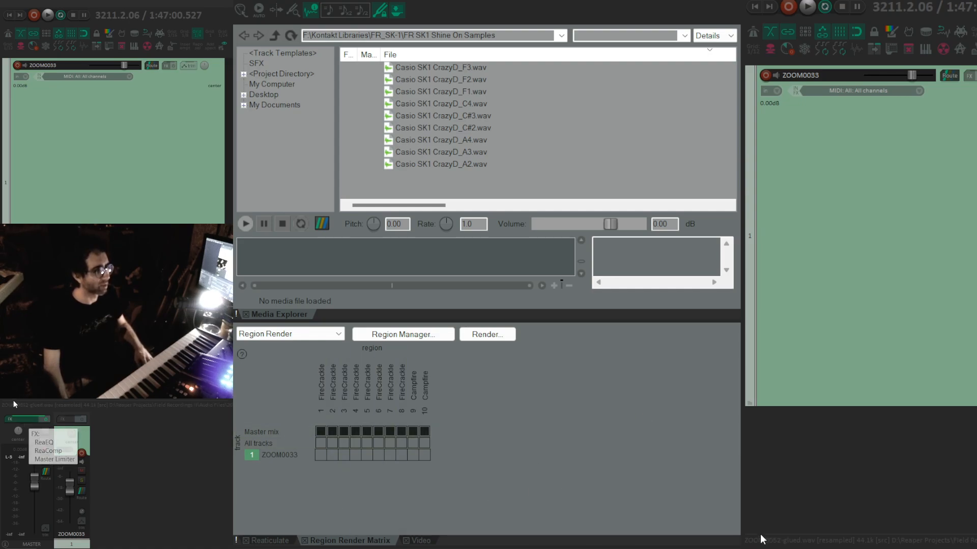
Inspect the master track's effects chain, including its ReaEQ settings.
{"action": "left_click", "coordinate": [23, 418]}
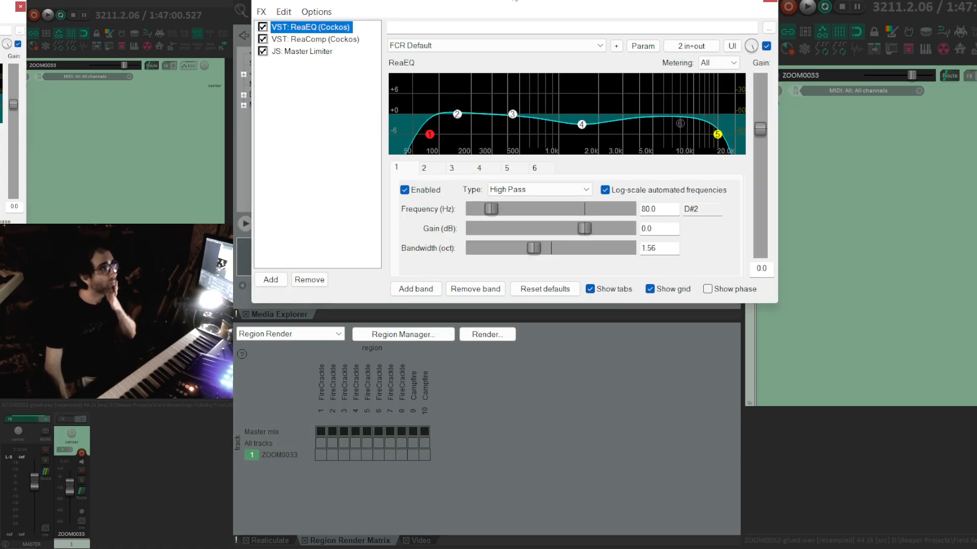
{"action": "left_click_drag", "start_coordinate": [508, 12], "coordinate": [521, 156]}
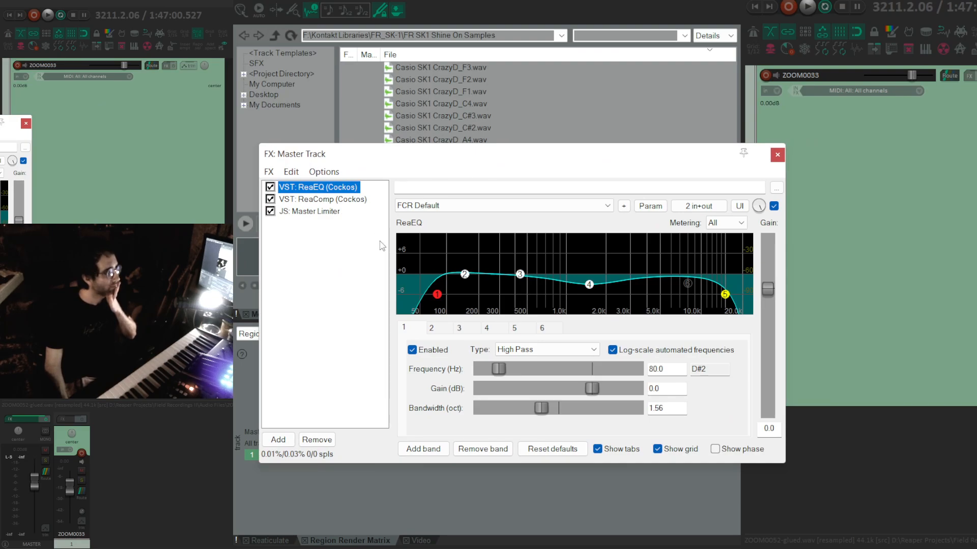
{"action": "key", "text": "Escape"}
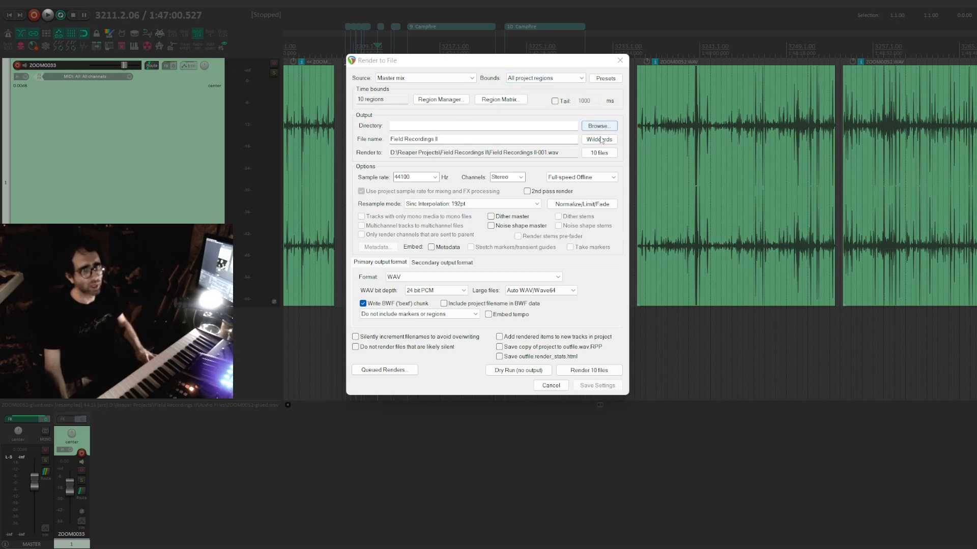
Replace the render file name with the wildcard pattern $region_$regionnumber.
{"action": "left_click", "coordinate": [598, 143]}
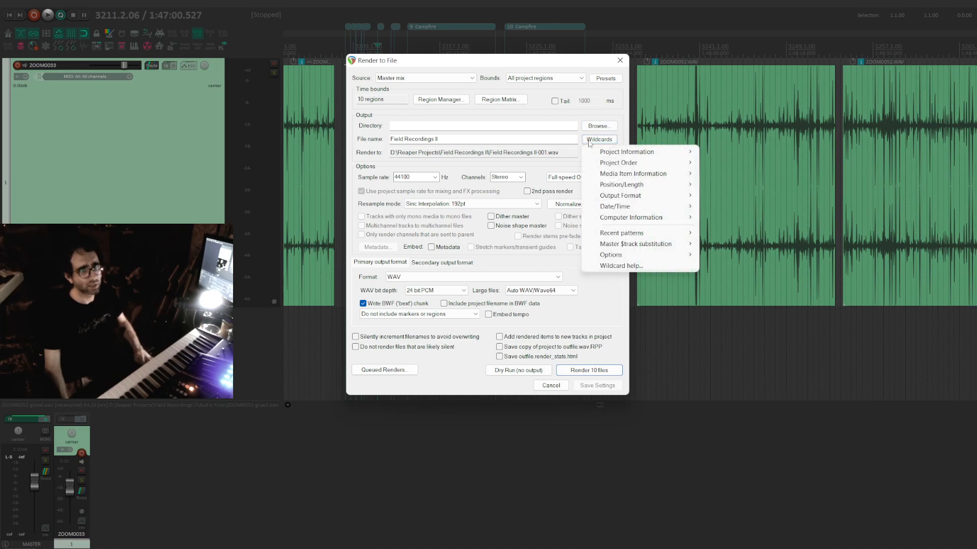
{"action": "left_click_drag", "start_coordinate": [553, 140], "coordinate": [308, 139]}
{"action": "key", "text": "BackSpace"}
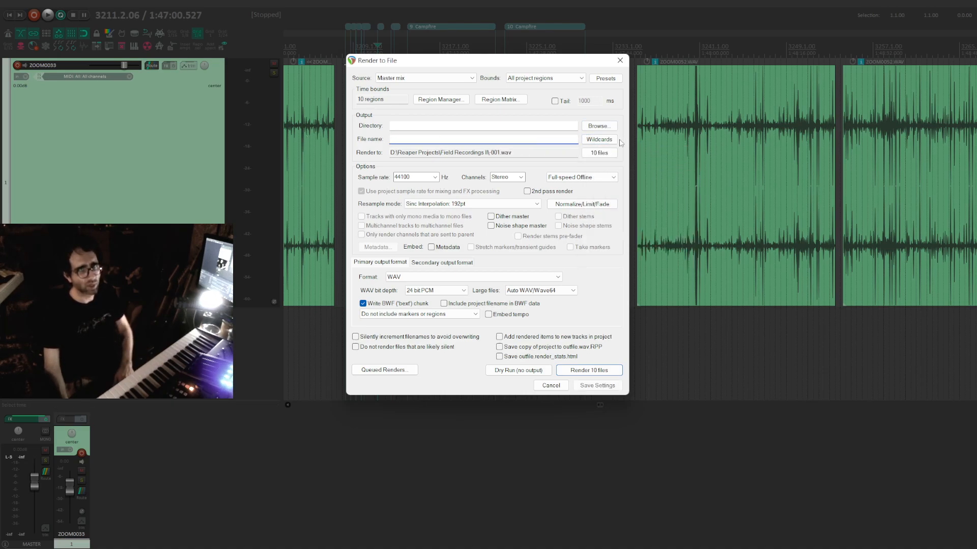
{"action": "left_click", "coordinate": [600, 139]}
{"action": "mouse_move", "coordinate": [633, 154]}
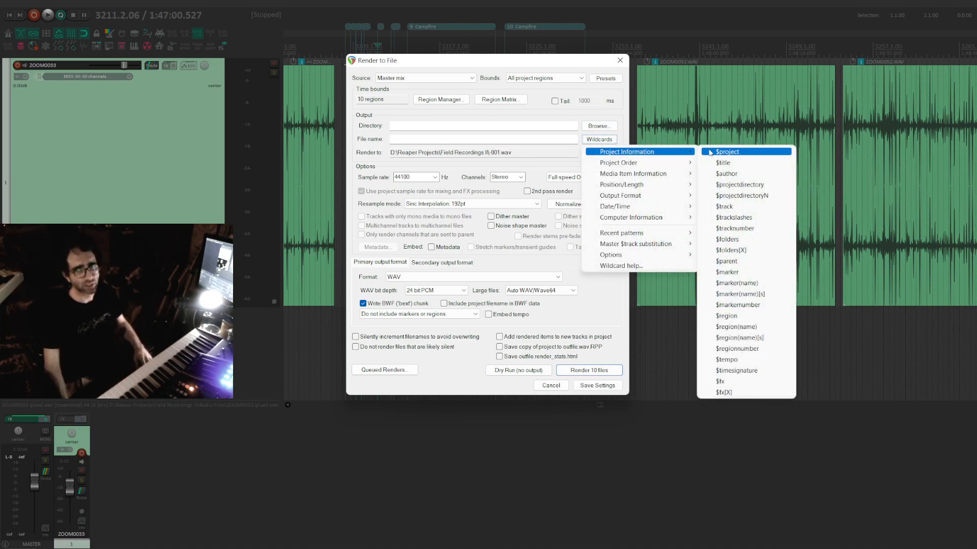
{"action": "left_click", "coordinate": [770, 324]}
{"action": "type", "text": "_"}
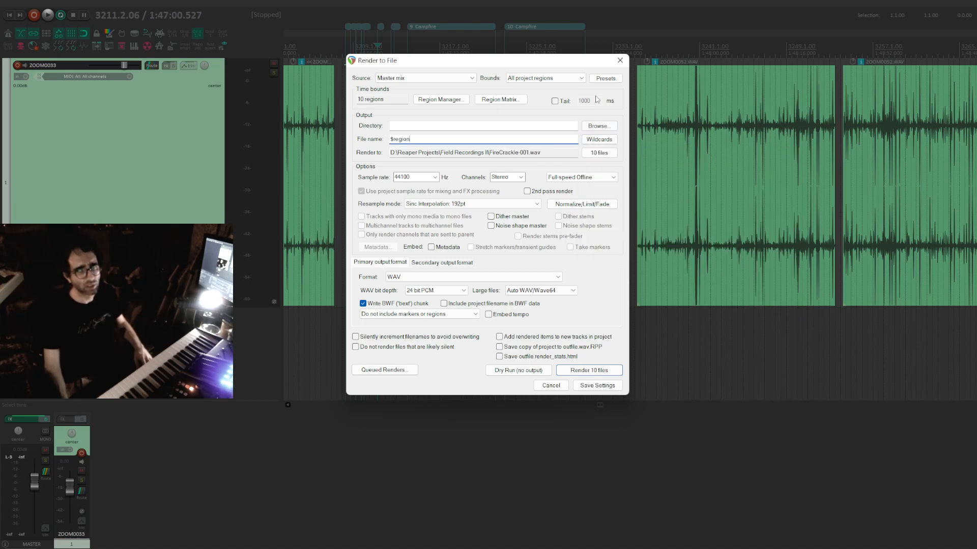
{"action": "left_click", "coordinate": [598, 140]}
{"action": "mouse_move", "coordinate": [617, 156]}
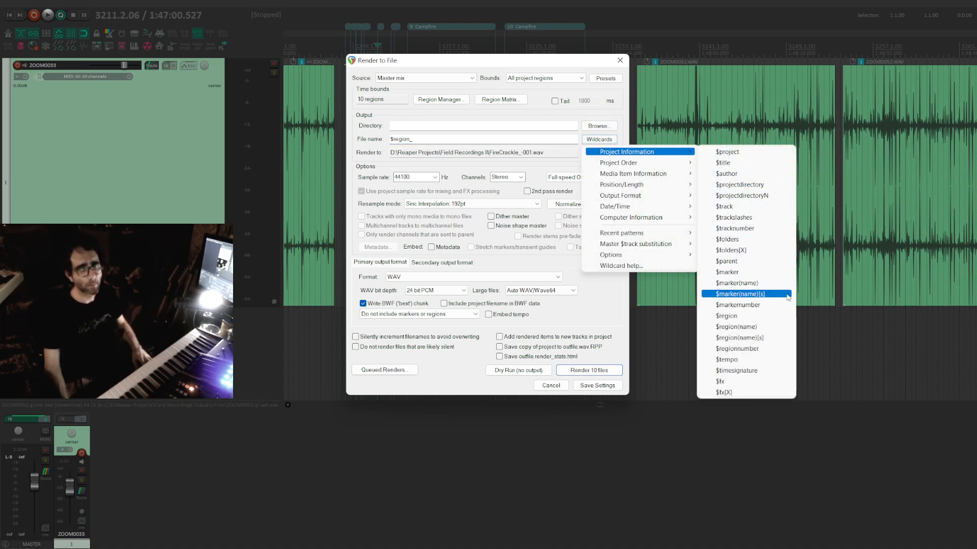
{"action": "left_click", "coordinate": [737, 349]}
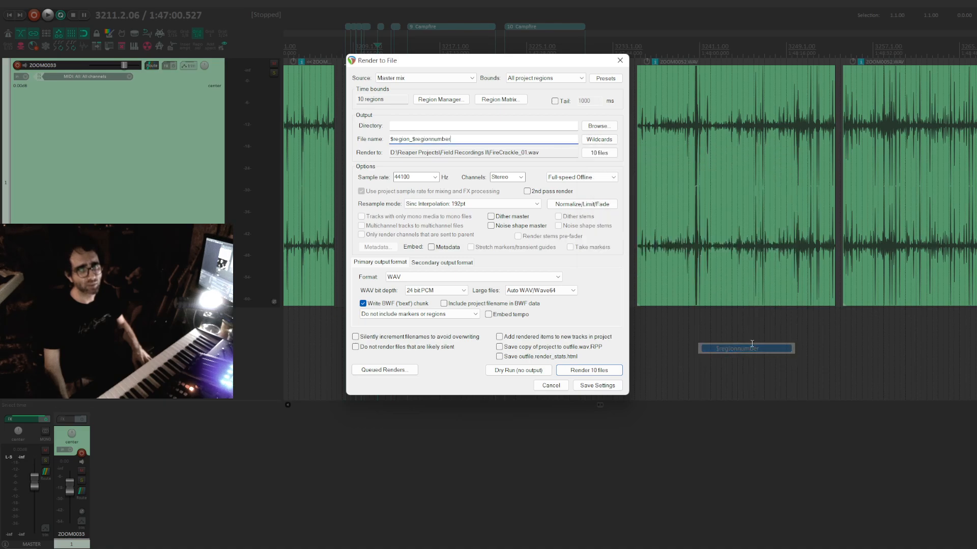
Set the render sample rate to 48000 Hz and the output directory to D:\Reaper Projects\DnD Murann\Sound Design.
{"action": "left_click", "coordinate": [435, 177]}
{"action": "left_click", "coordinate": [404, 227]}
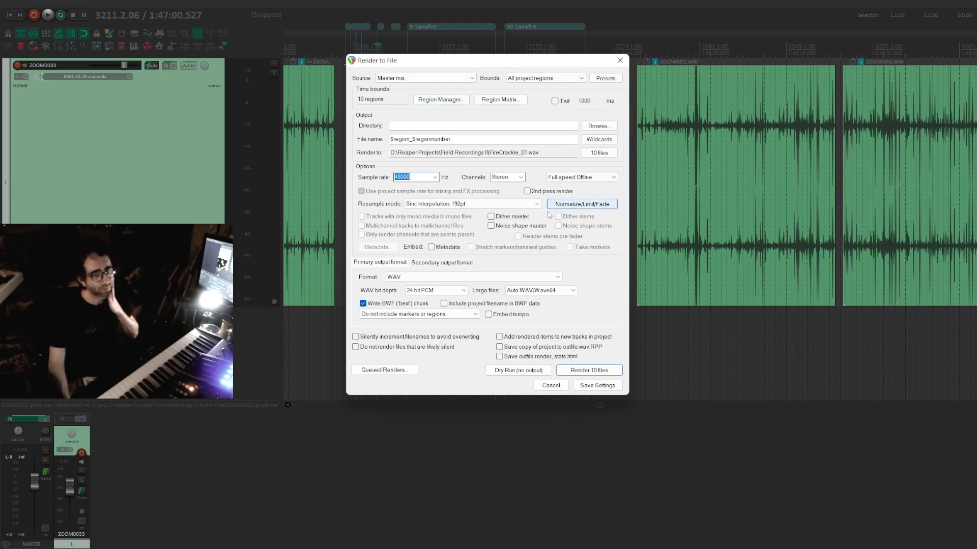
{"action": "left_click", "coordinate": [602, 126]}
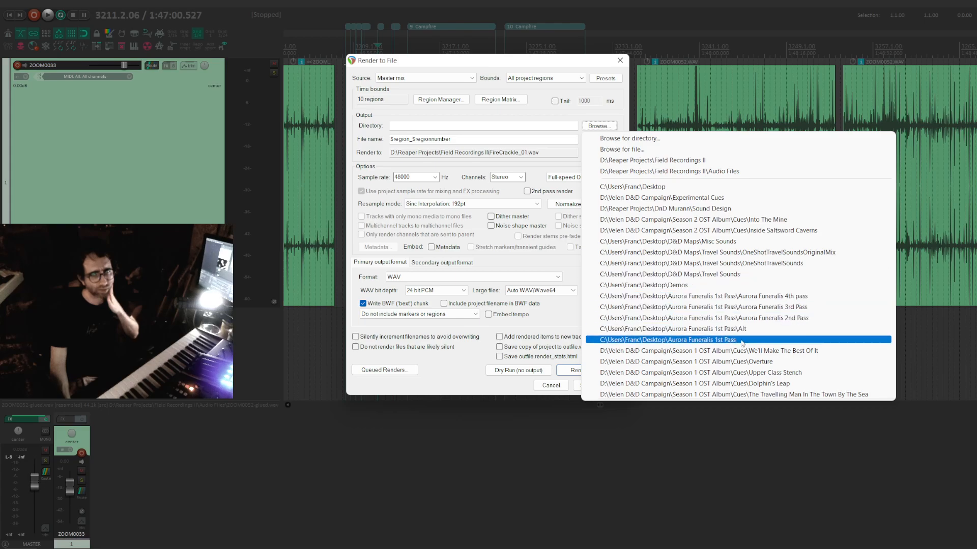
{"action": "left_click", "coordinate": [733, 209]}
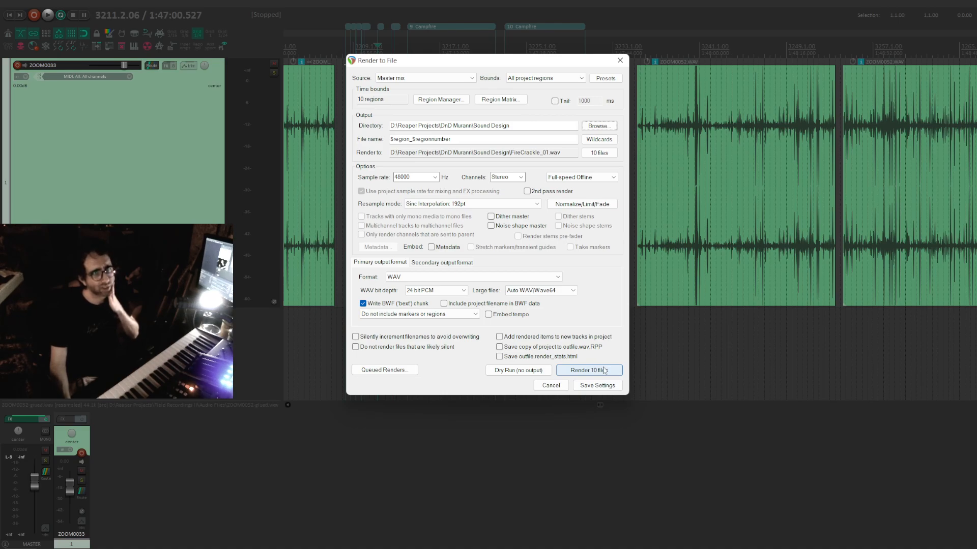
{"action": "left_click", "coordinate": [582, 204]}
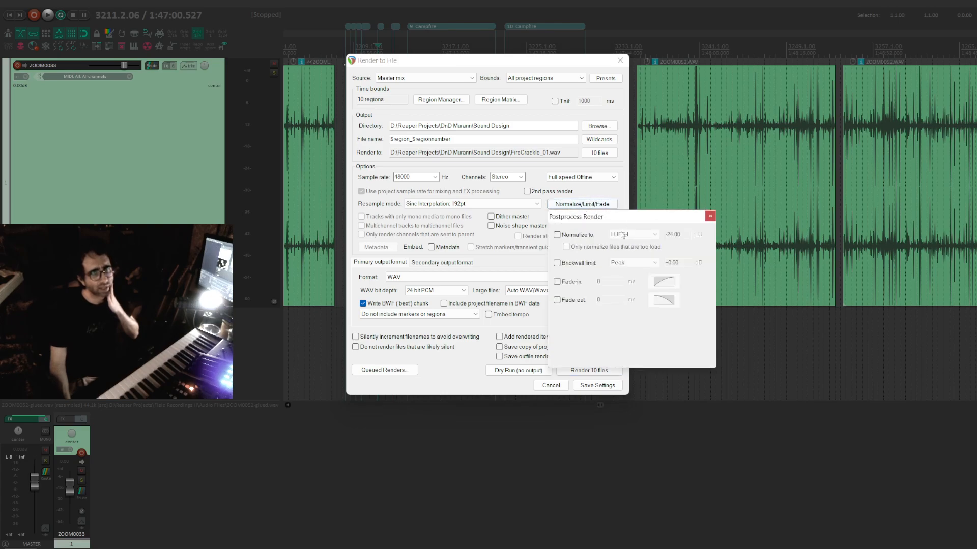
{"action": "left_click", "coordinate": [567, 282]}
{"action": "type", "text": "1"}
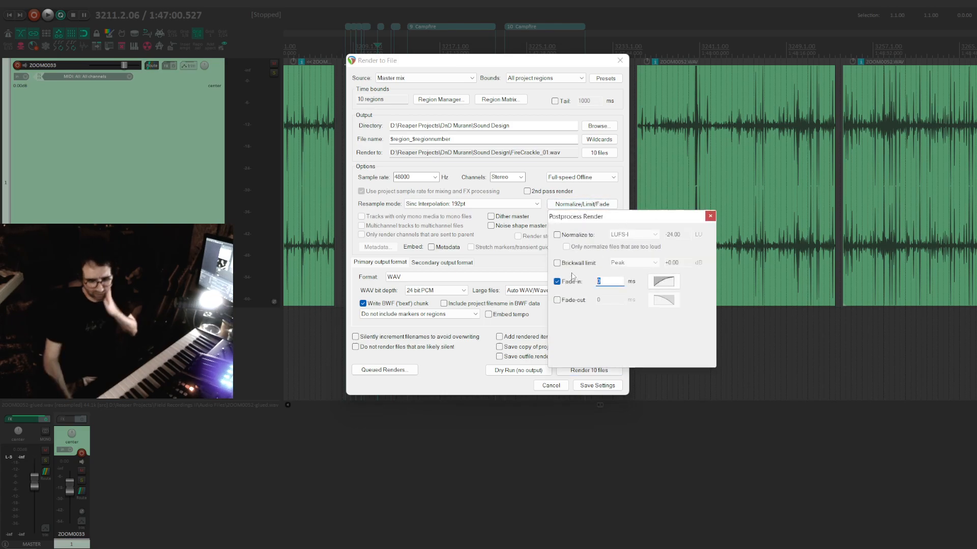
{"action": "left_click", "coordinate": [558, 302]}
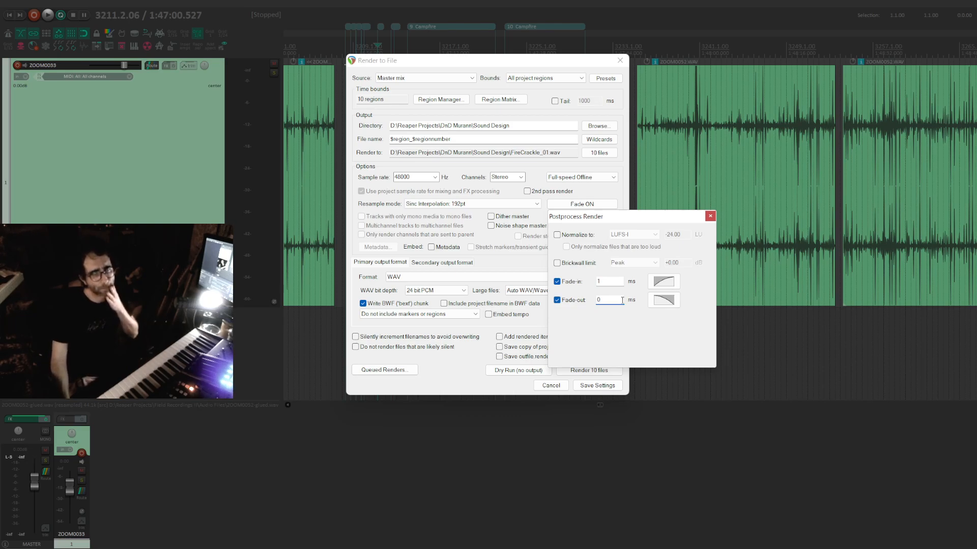
{"action": "left_click", "coordinate": [559, 282]}
{"action": "left_click", "coordinate": [558, 300]}
{"action": "left_click", "coordinate": [710, 218]}
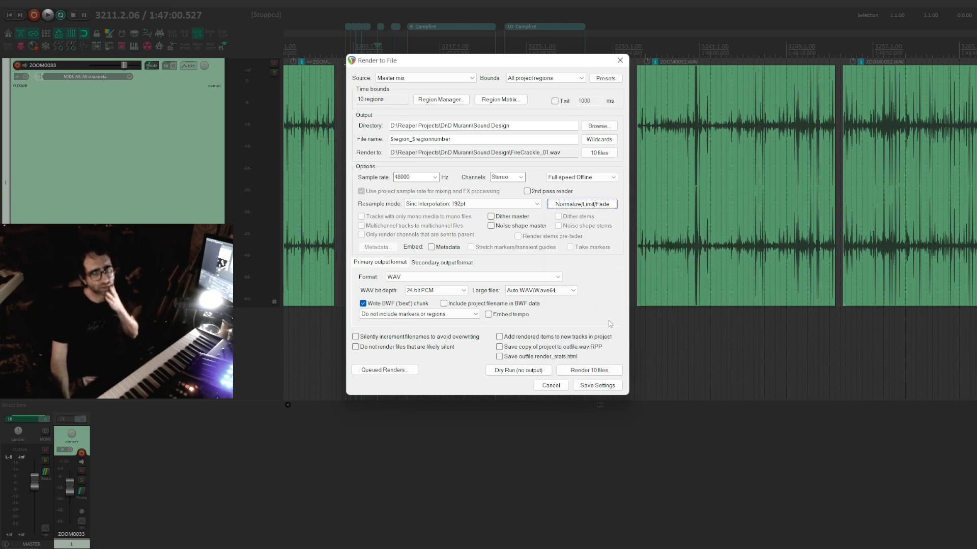
Render the ten region files and view them in their output folder.
{"action": "left_click", "coordinate": [589, 370]}
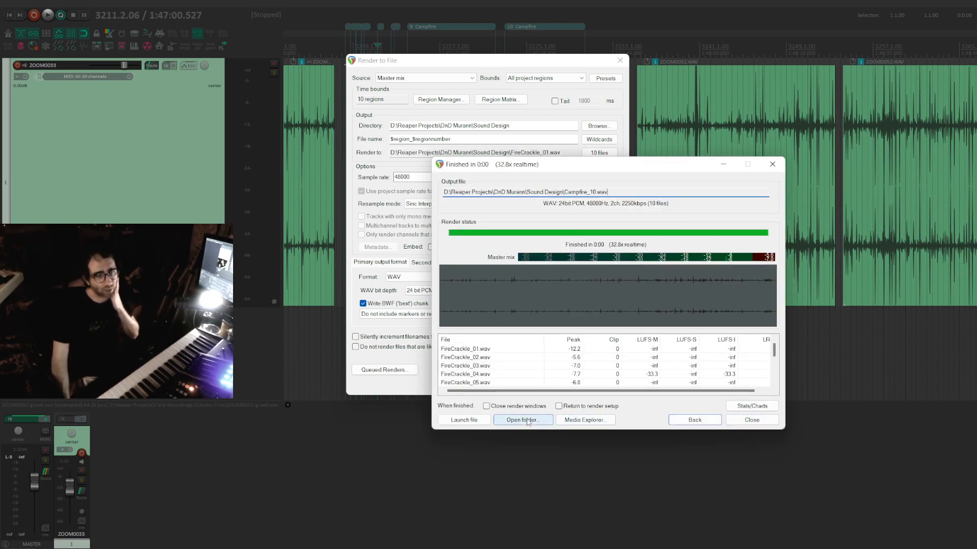
{"action": "left_click", "coordinate": [573, 421]}
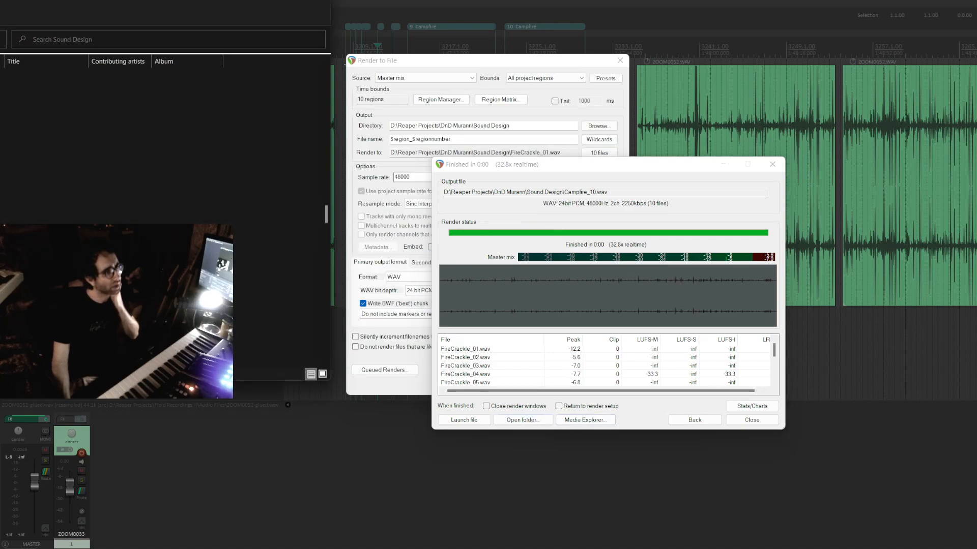
{"action": "left_click_drag", "start_coordinate": [0, 0], "coordinate": [0, 117]}
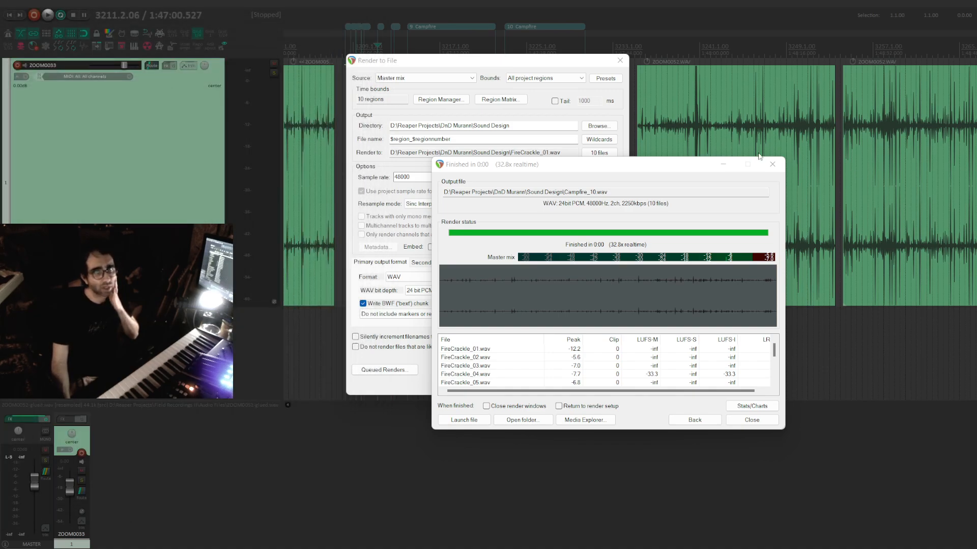
{"action": "left_click", "coordinate": [772, 164]}
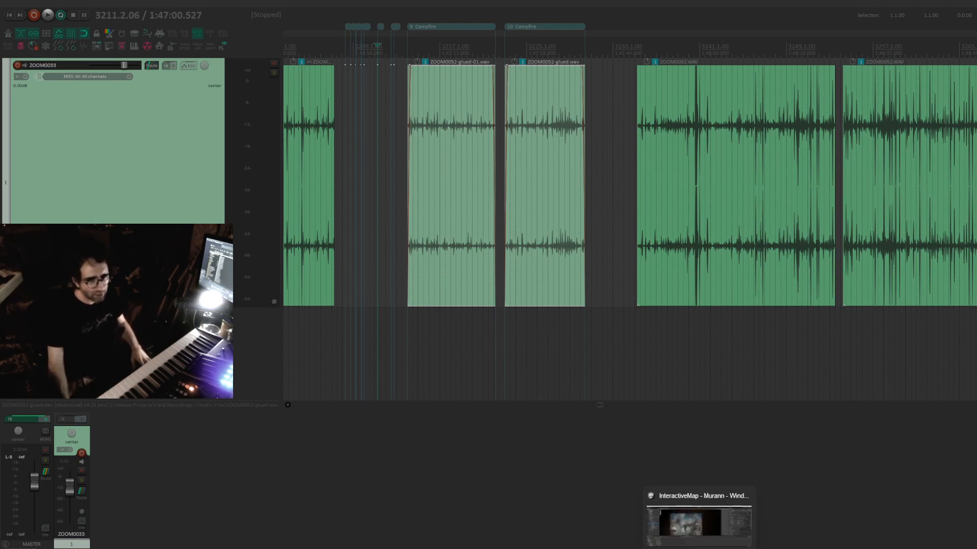
Switch to the Unity project's Ambience audio assets and open the Sound Design folder of rendered files in File Explorer.
{"action": "left_click", "coordinate": [699, 548]}
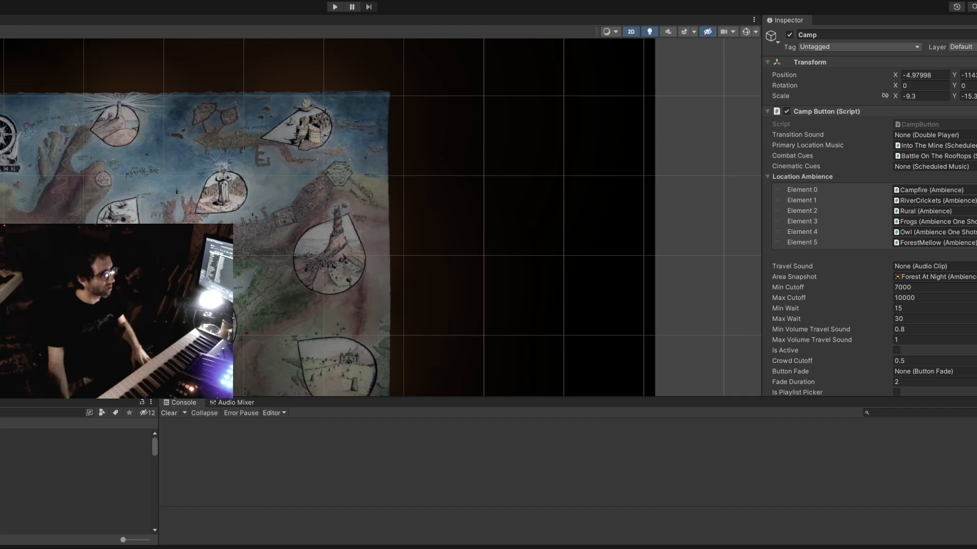
{"action": "scroll", "coordinate": [76, 481], "scroll_direction": "down", "scroll_amount": 2}
{"action": "scroll", "coordinate": [76, 481], "scroll_direction": "down", "scroll_amount": 10}
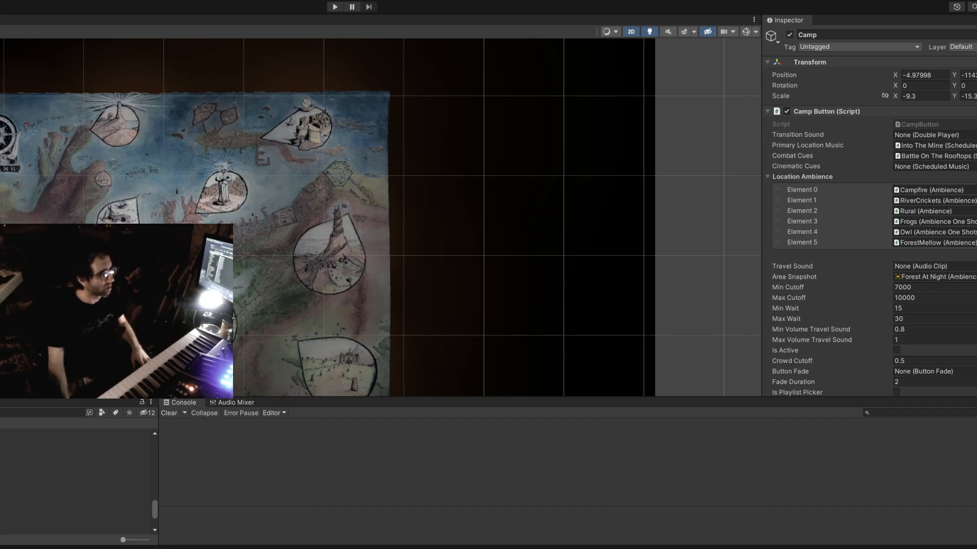
{"action": "right_click", "coordinate": [63, 502]}
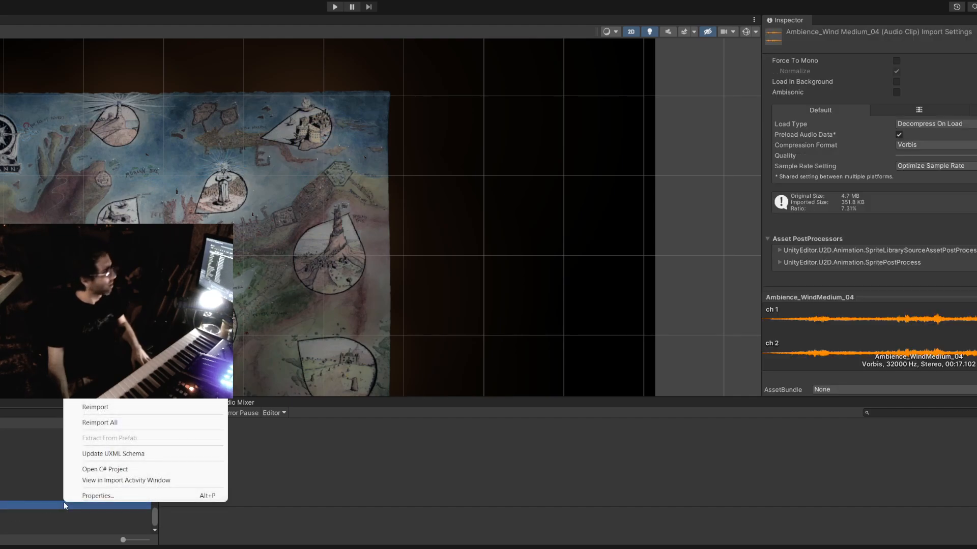
{"action": "key", "text": "Escape"}
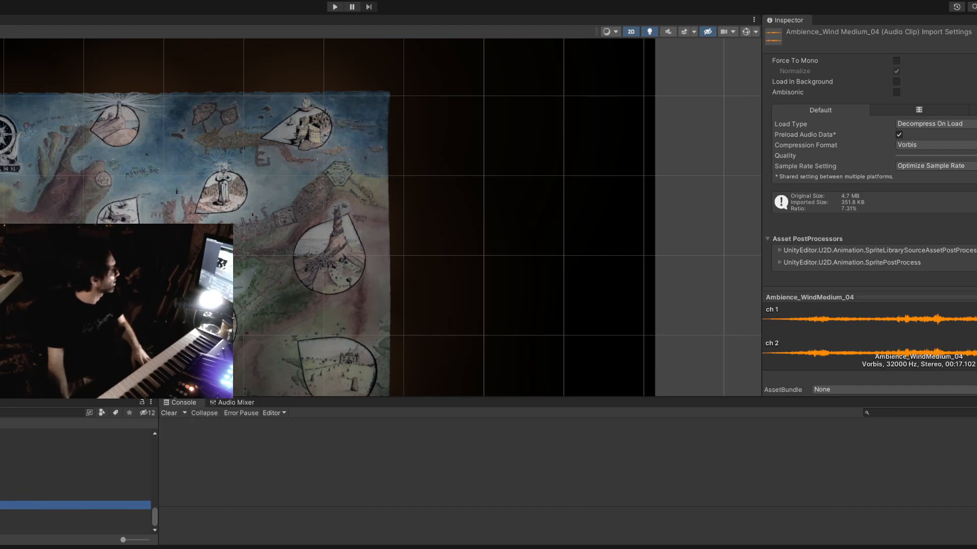
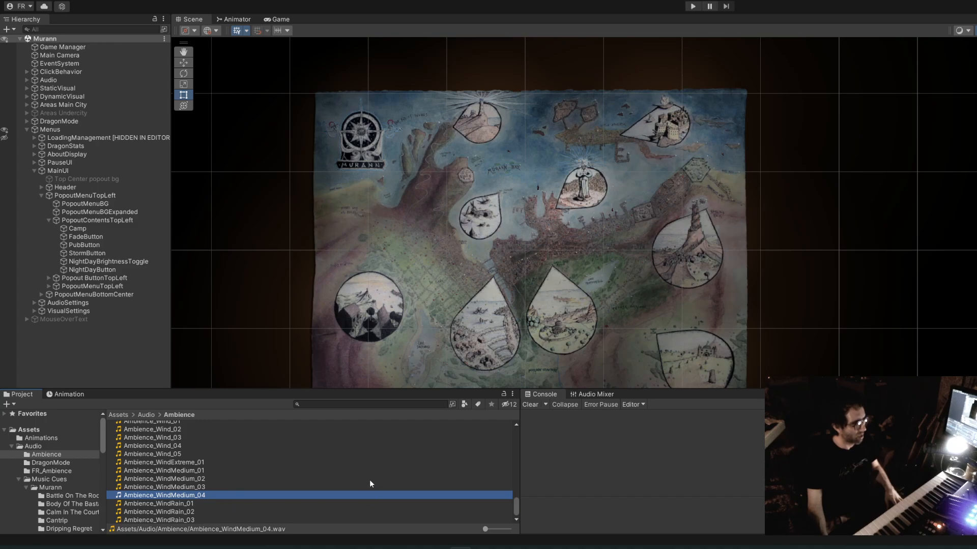
{"action": "mouse_move", "coordinate": [435, 545]}
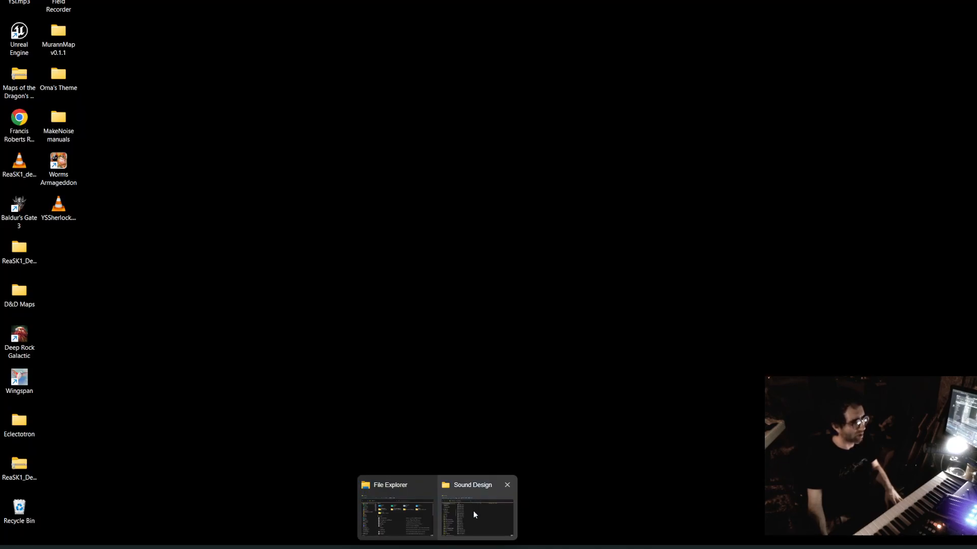
{"action": "left_click", "coordinate": [473, 511]}
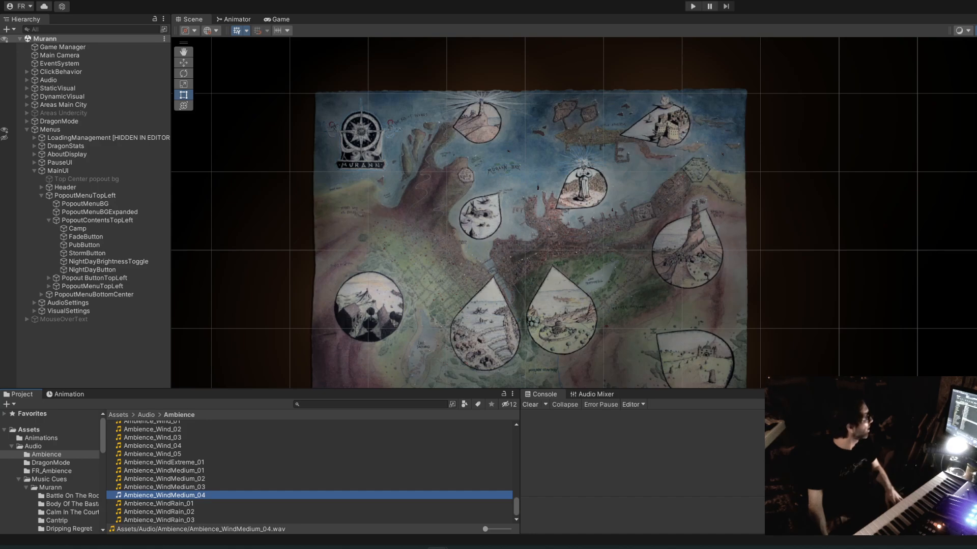
Check the OneShots and Ambience audio folders in the Unity project for the rendered crackle and campfire files.
{"action": "scroll", "coordinate": [69, 497], "scroll_direction": "down", "scroll_amount": 2}
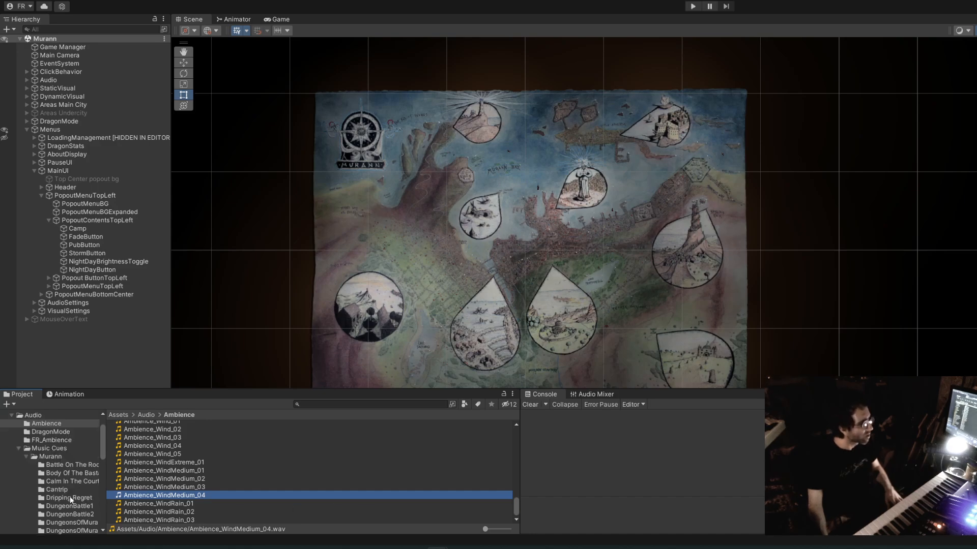
{"action": "left_click", "coordinate": [18, 448]}
{"action": "left_click", "coordinate": [39, 458]}
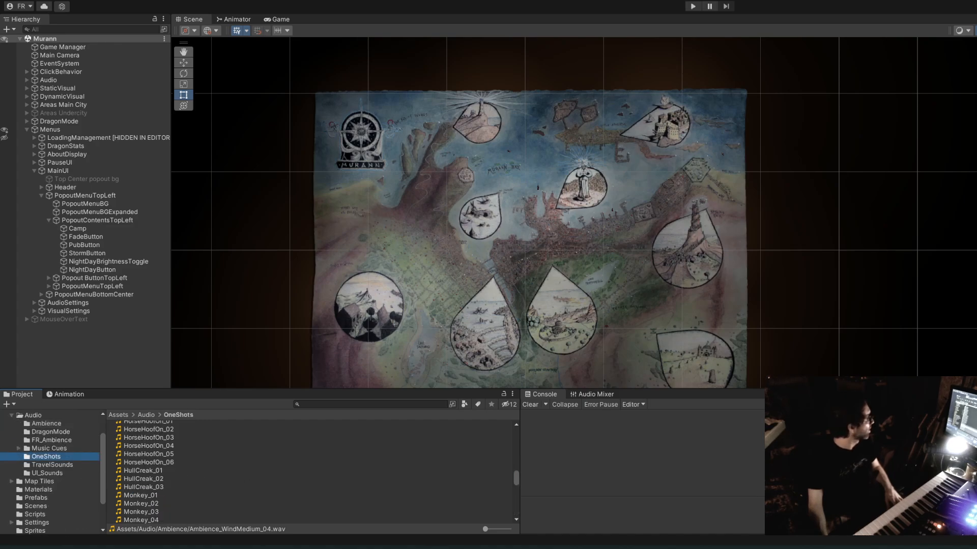
{"action": "scroll", "coordinate": [309, 432], "scroll_direction": "up", "scroll_amount": 1}
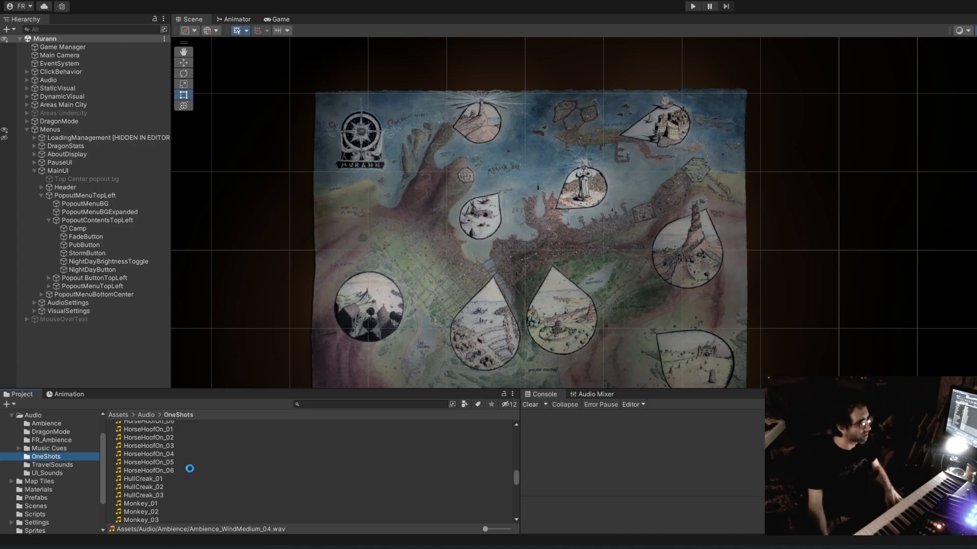
{"action": "scroll", "coordinate": [203, 467], "scroll_direction": "up", "scroll_amount": 3}
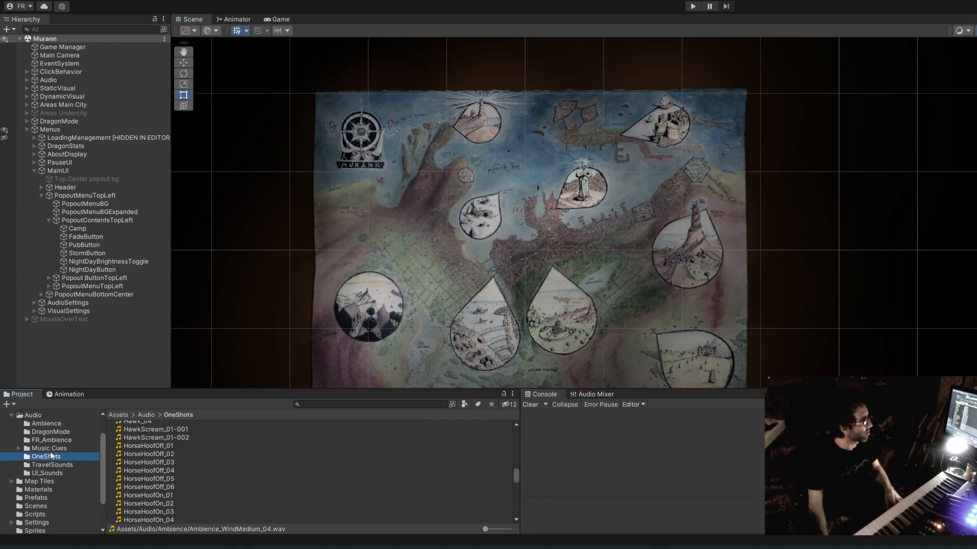
{"action": "left_click", "coordinate": [87, 426]}
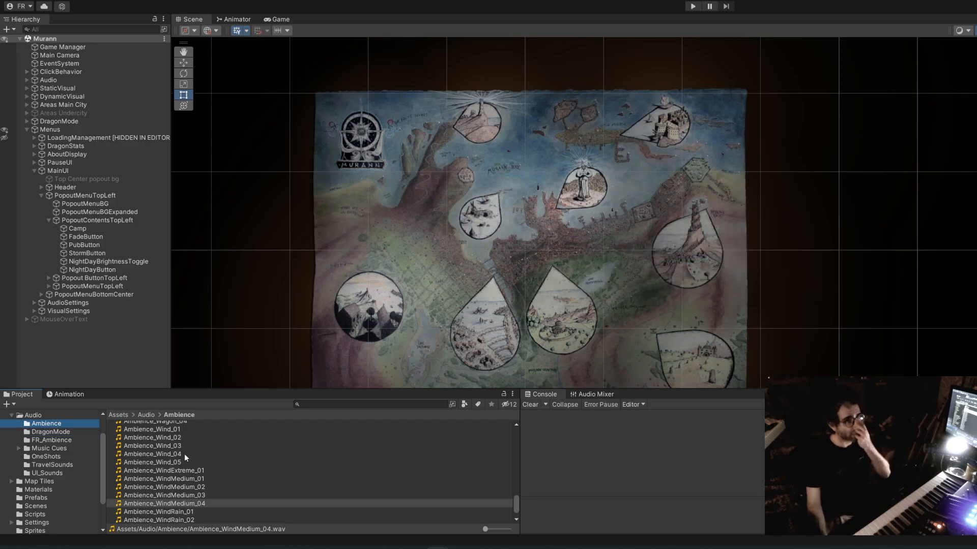
{"action": "scroll", "coordinate": [262, 484], "scroll_direction": "down", "scroll_amount": 2}
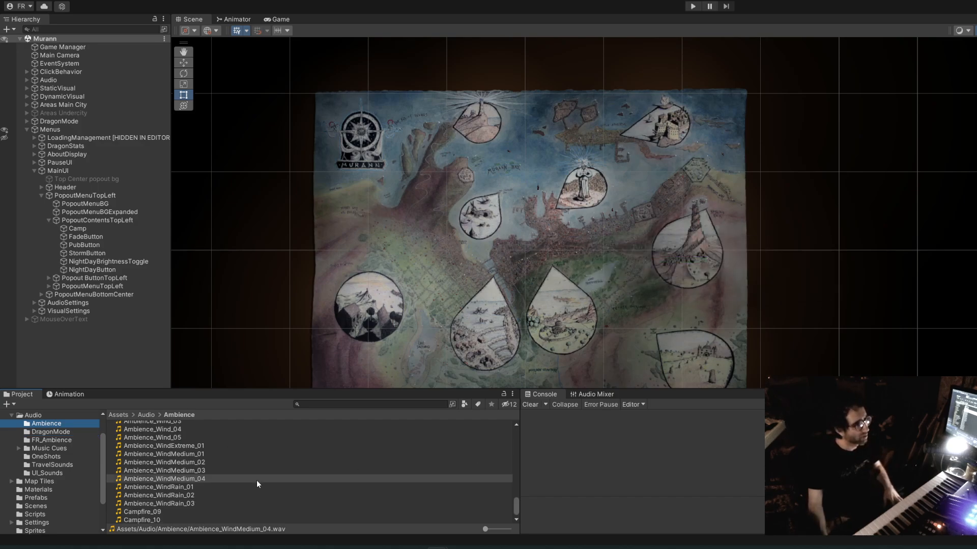
Select the Campfire_09 and Campfire_10 clips together and dock the Inspector beside the Hierarchy to show their import settings.
{"action": "left_click", "coordinate": [150, 514]}
{"action": "left_click", "coordinate": [151, 519], "text": "shift"}
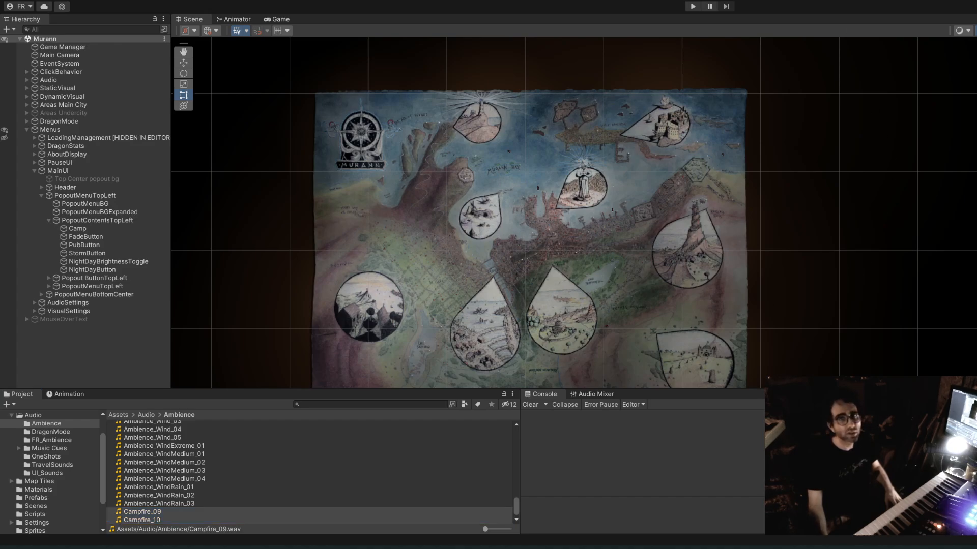
{"action": "left_click_drag", "start_coordinate": [543, 104], "coordinate": [213, 76]}
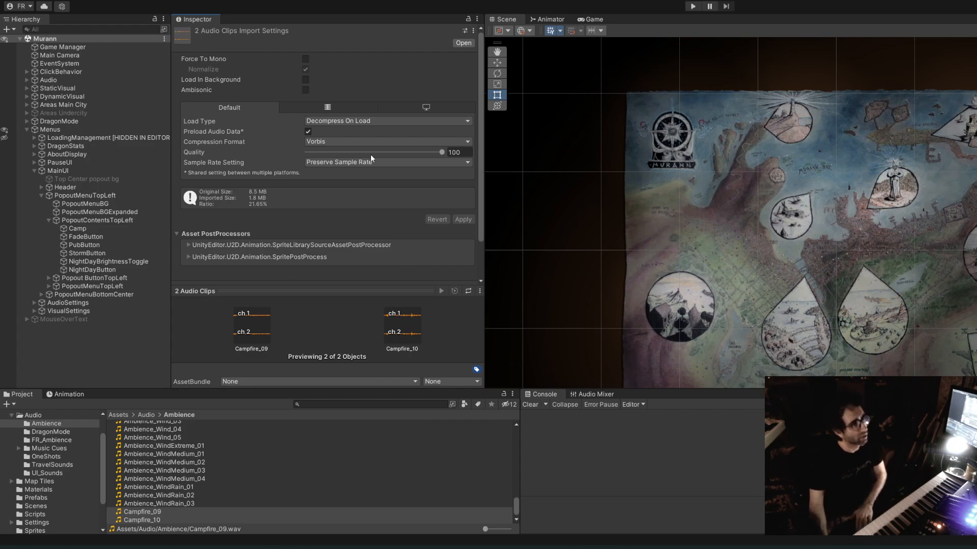
{"action": "left_click", "coordinate": [327, 163]}
{"action": "left_click", "coordinate": [407, 187]}
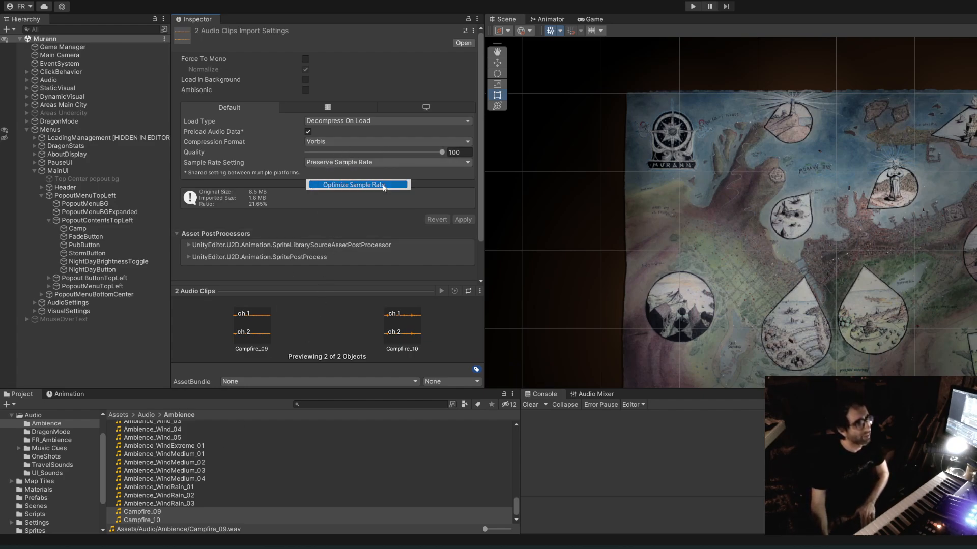
{"action": "left_click", "coordinate": [193, 507]}
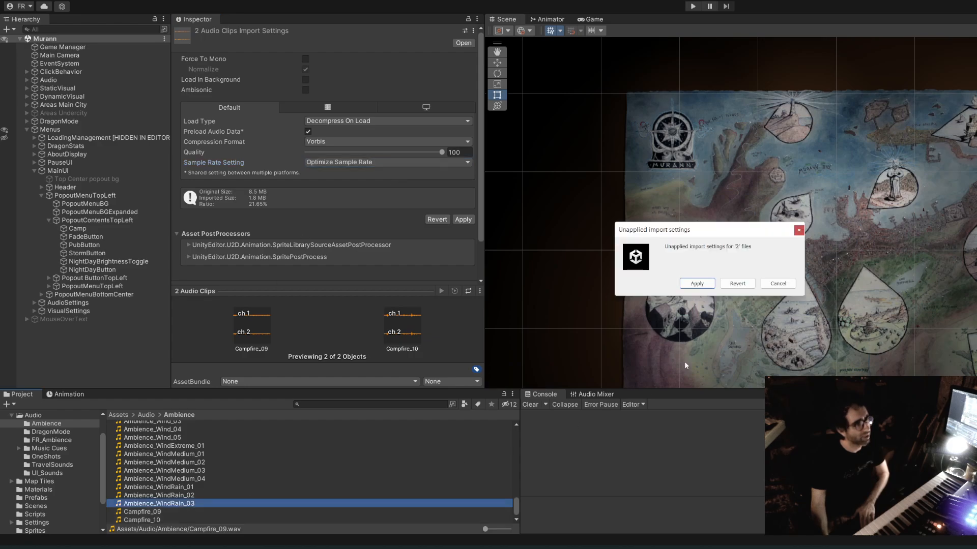
{"action": "left_click", "coordinate": [711, 288]}
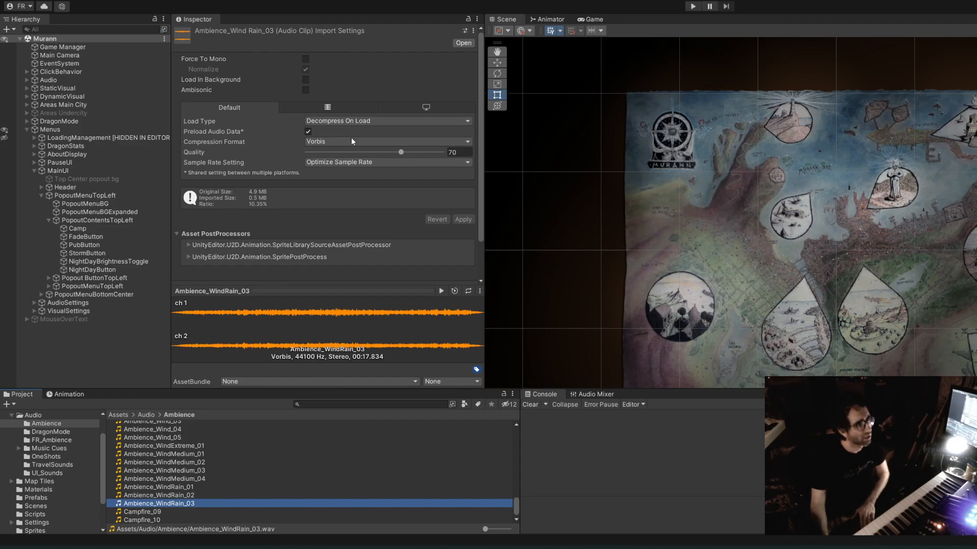
Check the import quality and sample rate settings of the existing wind ambience clips and compare them with the campfire clips.
{"action": "left_click", "coordinate": [189, 435]}
{"action": "key", "text": "Down"}
{"action": "key", "text": "Down"}
{"action": "key", "text": "Down"}
{"action": "key", "text": "Down"}
{"action": "key", "text": "Down"}
{"action": "key", "text": "Down"}
{"action": "key", "text": "Down"}
{"action": "key", "text": "Down"}
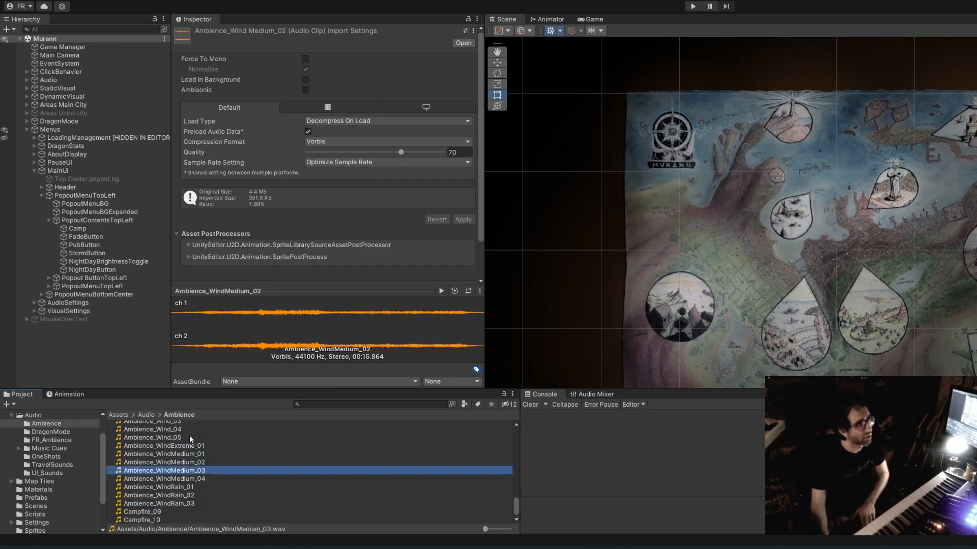
{"action": "key", "text": "Down"}
{"action": "key", "text": "Down"}
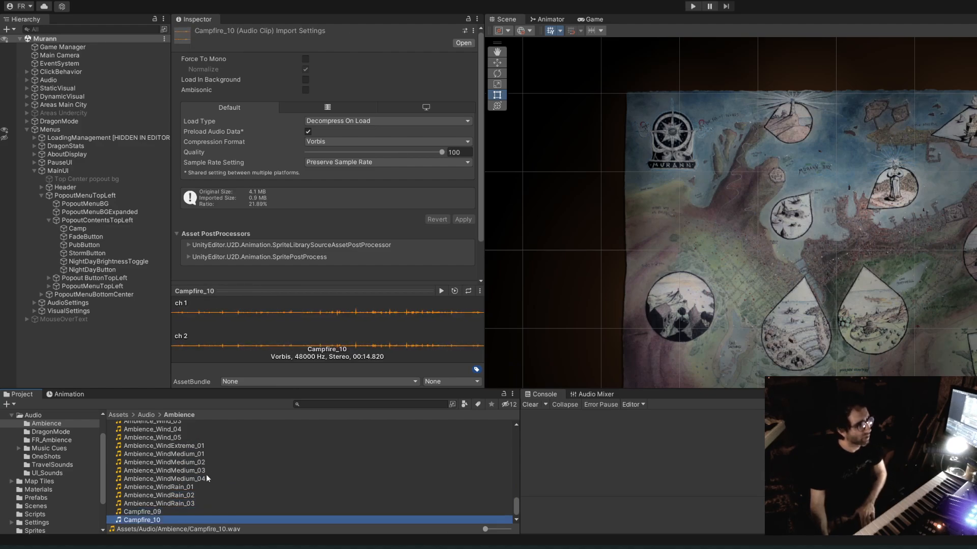
Set Campfire_09 and Campfire_10 to quality 70 with Optimize Sample Rate and apply the import settings.
{"action": "left_click", "coordinate": [153, 513], "text": "shift"}
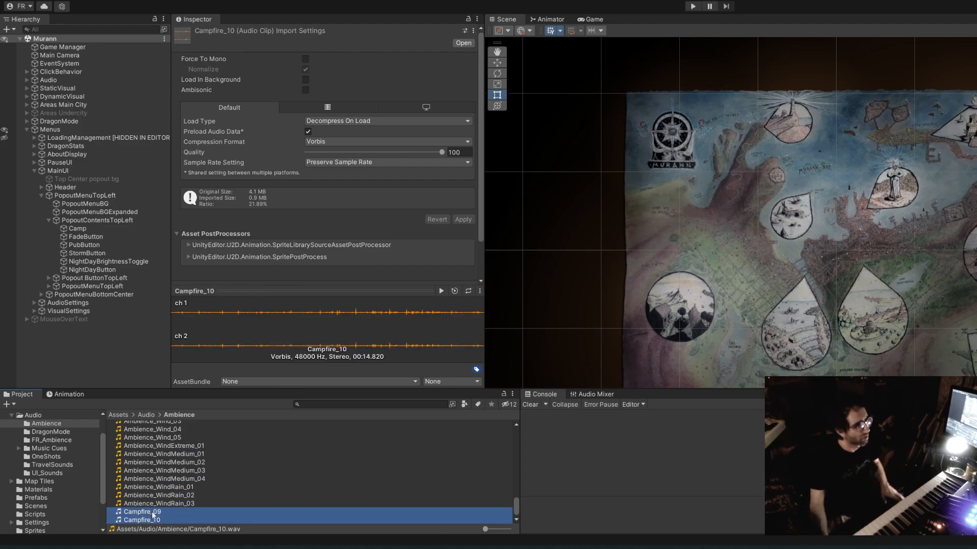
{"action": "left_click", "coordinate": [448, 155]}
{"action": "key", "text": "BackSpace"}
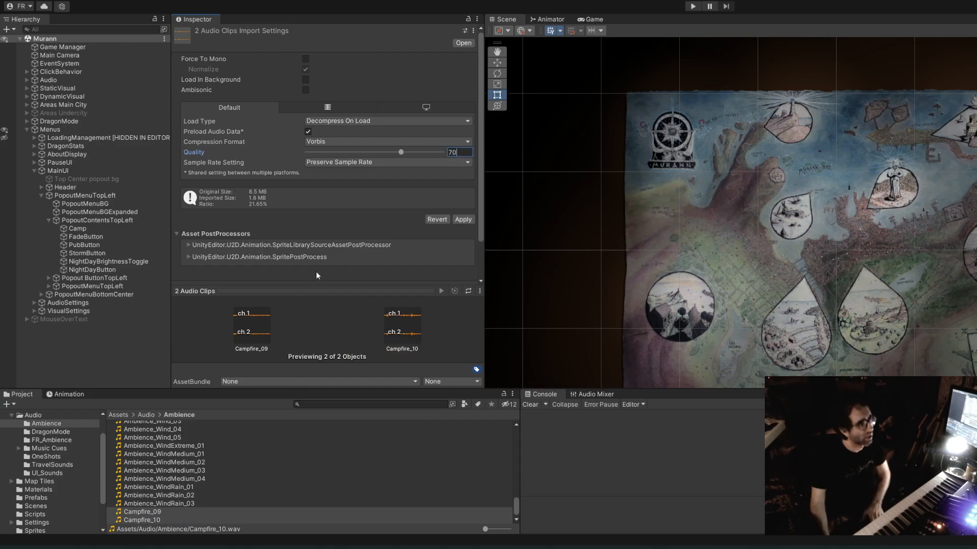
{"action": "left_click", "coordinate": [336, 162]}
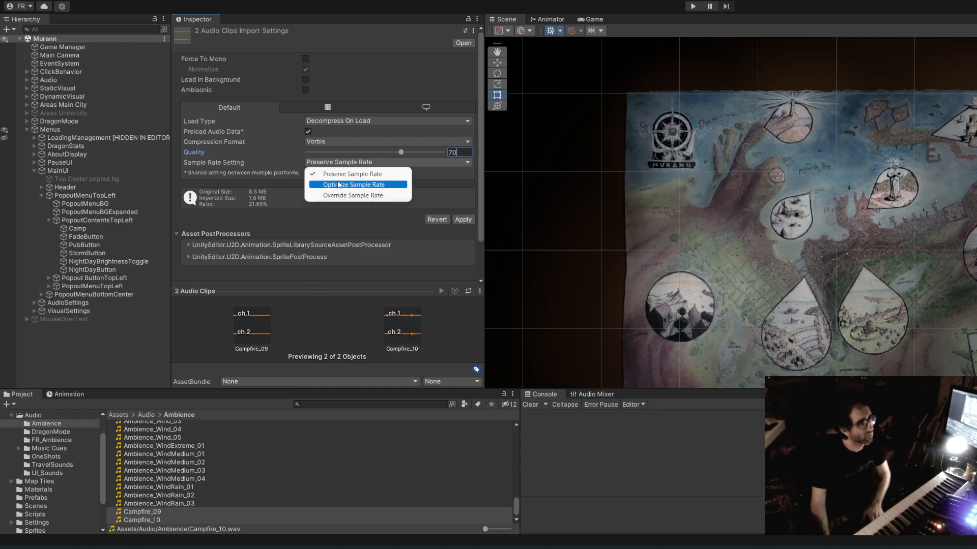
{"action": "left_click", "coordinate": [338, 185]}
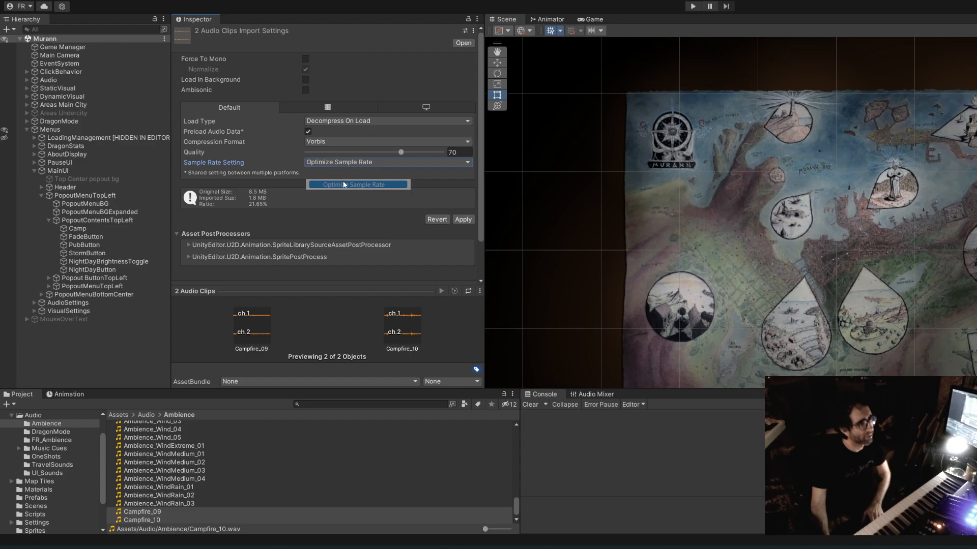
{"action": "left_click", "coordinate": [461, 218]}
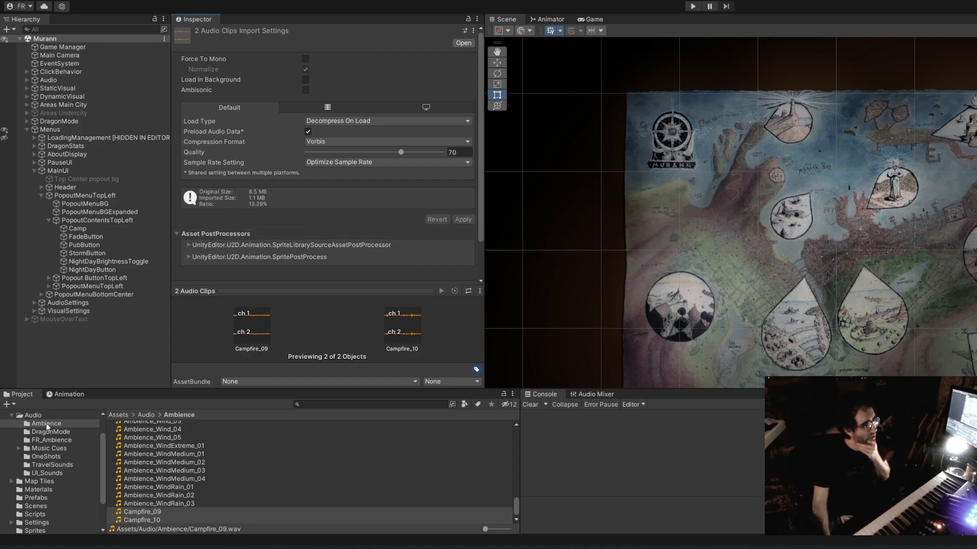
Set FireCrackle_01 through FireCrackle_08 in the OneShots folder to quality 70 with Optimize Sample Rate and apply the import settings.
{"action": "left_click", "coordinate": [47, 458]}
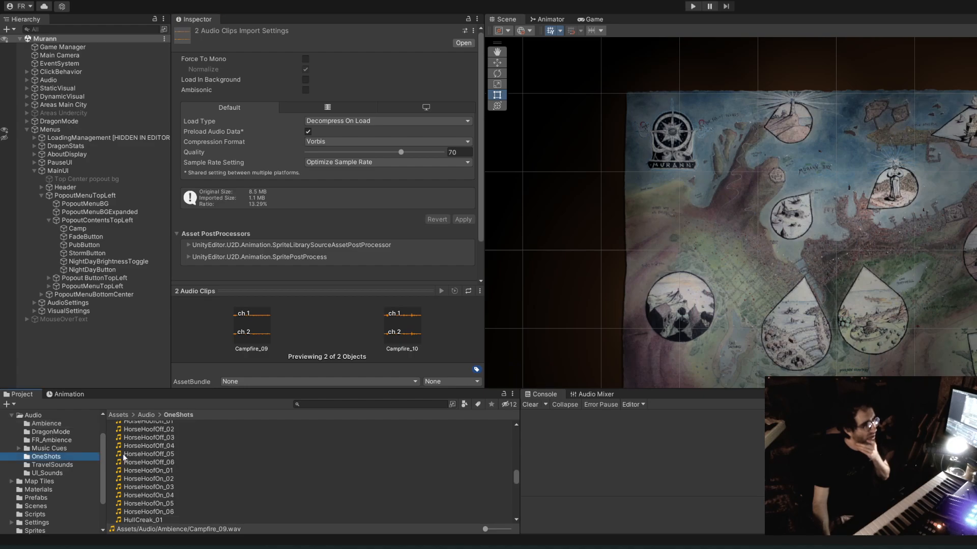
{"action": "scroll", "coordinate": [230, 466], "scroll_direction": "down", "scroll_amount": 10}
{"action": "scroll", "coordinate": [230, 468], "scroll_direction": "up", "scroll_amount": 5}
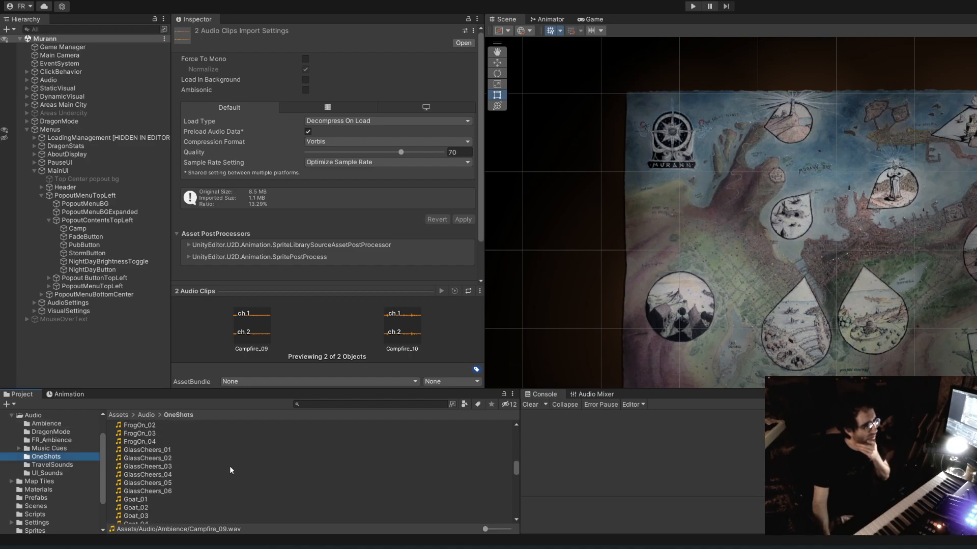
{"action": "scroll", "coordinate": [181, 472], "scroll_direction": "up", "scroll_amount": 5}
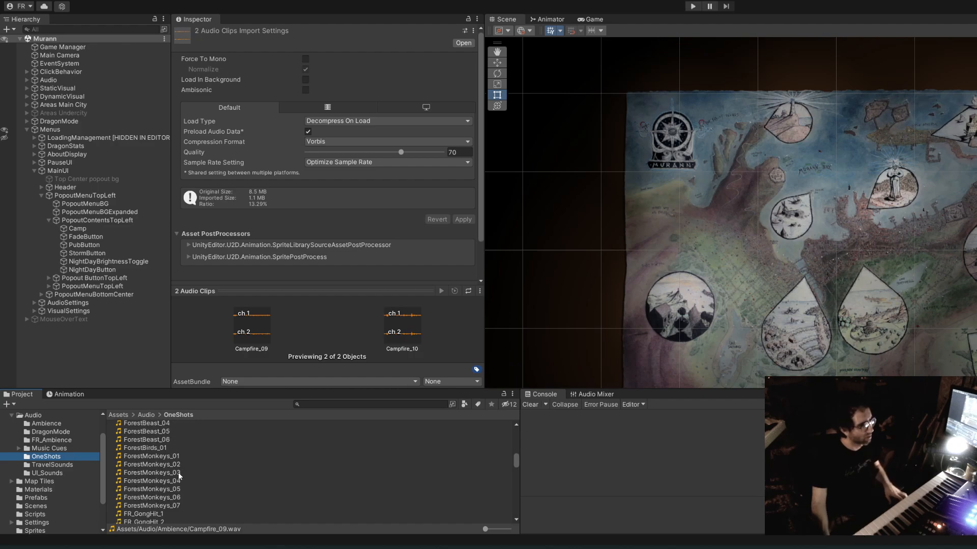
{"action": "left_click", "coordinate": [154, 459]}
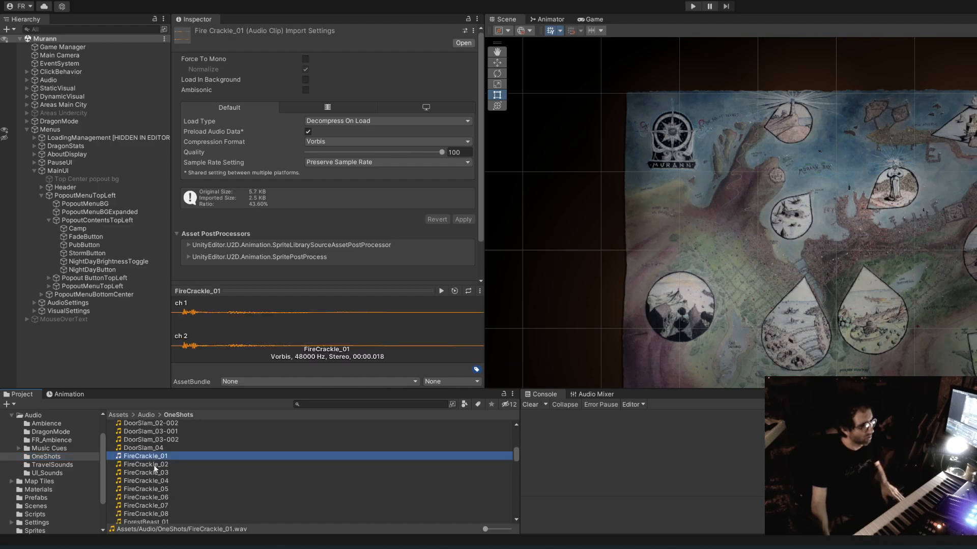
{"action": "left_click", "coordinate": [151, 515], "text": "shift"}
{"action": "left_click", "coordinate": [439, 153]}
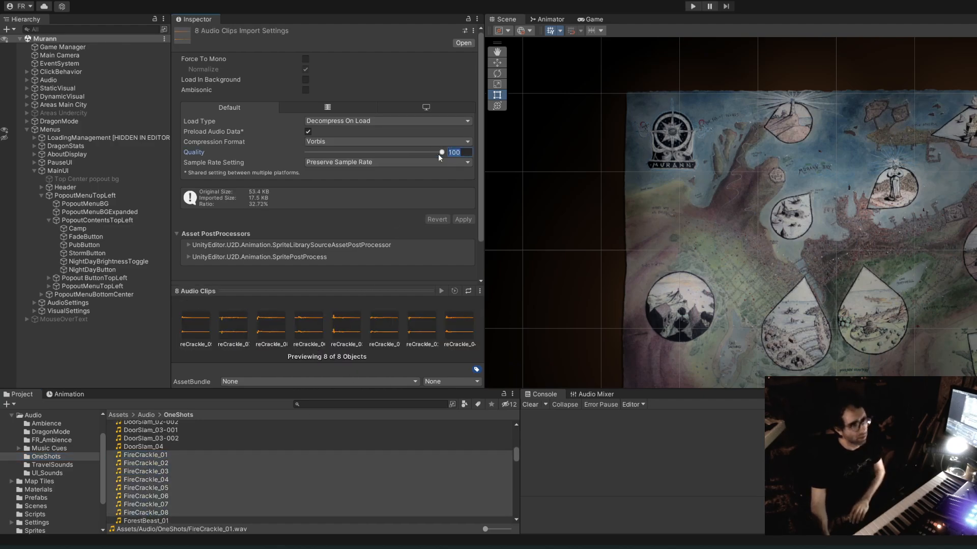
{"action": "left_click_drag", "start_coordinate": [434, 153], "coordinate": [401, 152]}
{"action": "left_click", "coordinate": [390, 162]}
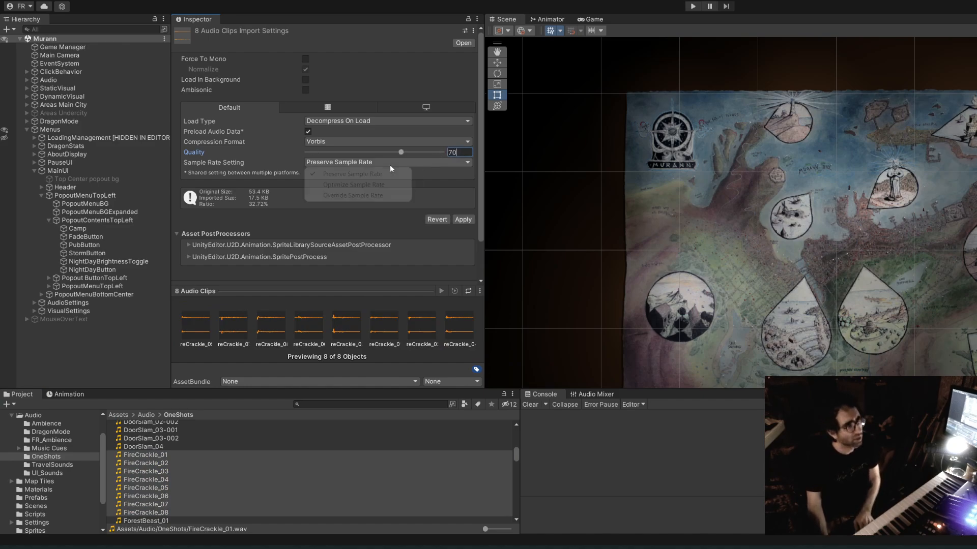
{"action": "left_click", "coordinate": [363, 186]}
{"action": "left_click", "coordinate": [456, 220]}
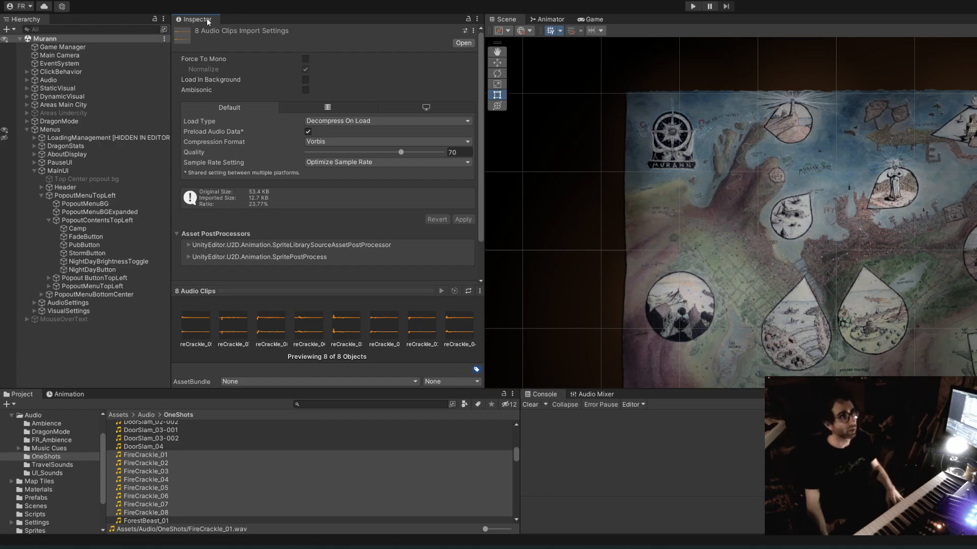
Move the Inspector out of the main window and expand the scene's Audio object down to the children of Ambience Oneshots.
{"action": "left_click_drag", "start_coordinate": [207, 22], "coordinate": [976, 153]}
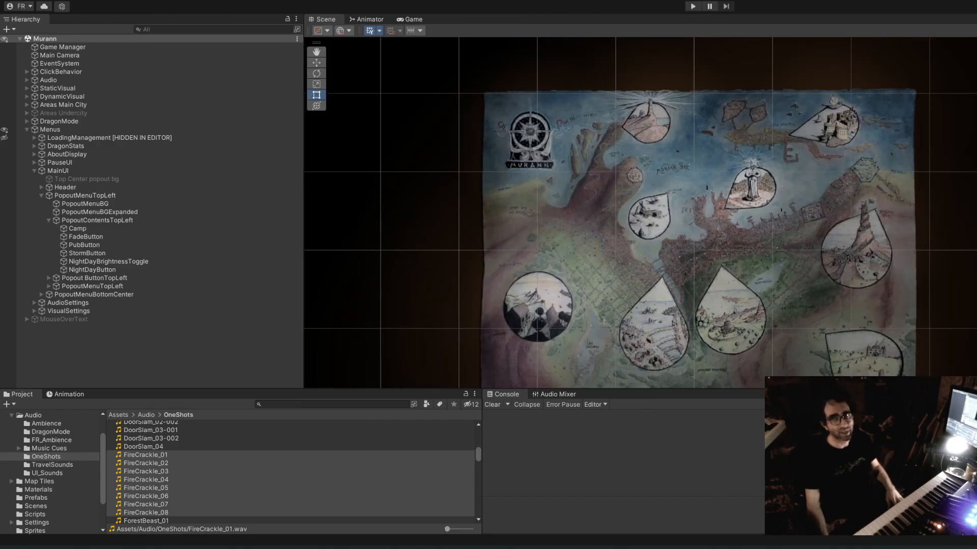
{"action": "left_click_drag", "start_coordinate": [976, 153], "coordinate": [976, 203]}
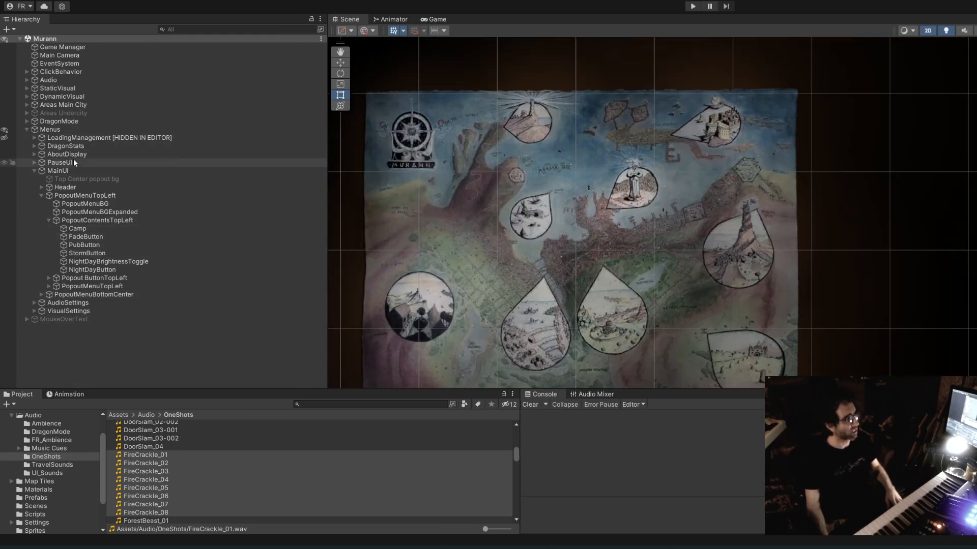
{"action": "left_click", "coordinate": [27, 80]}
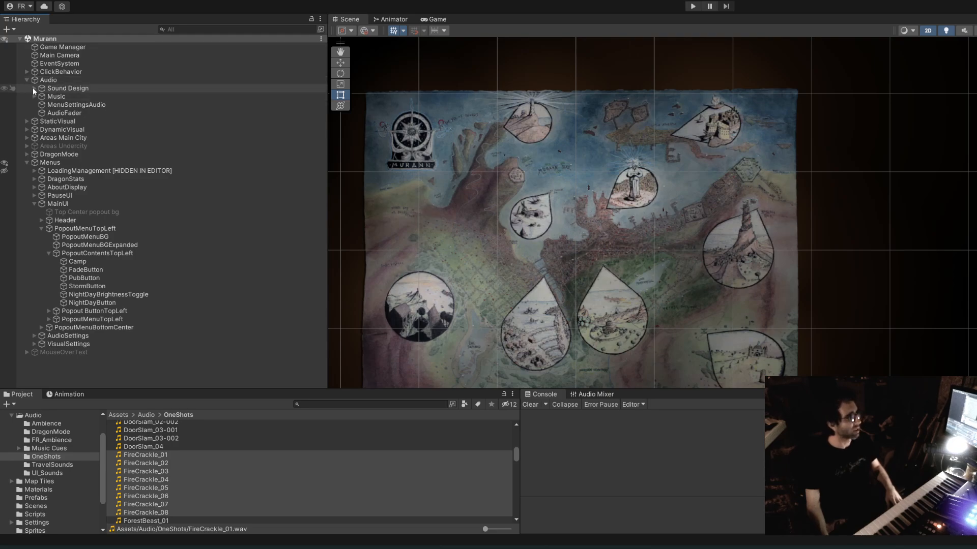
{"action": "left_click", "coordinate": [34, 88]}
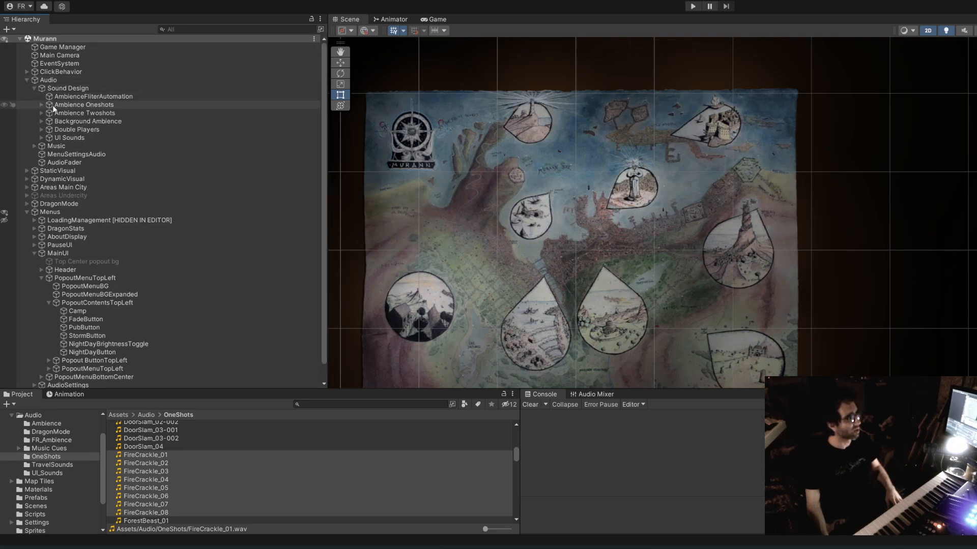
{"action": "left_click", "coordinate": [41, 104]}
Duplicate the BirdChirp object under Ambience Oneshots and name the copy FireCrackle.
{"action": "left_click", "coordinate": [75, 114]}
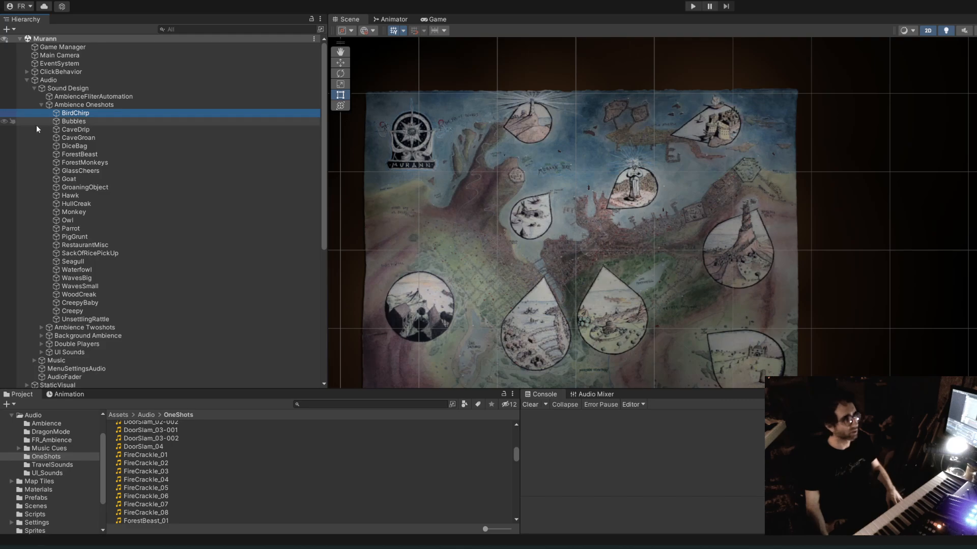
{"action": "right_click", "coordinate": [65, 113]}
{"action": "left_click", "coordinate": [96, 177]}
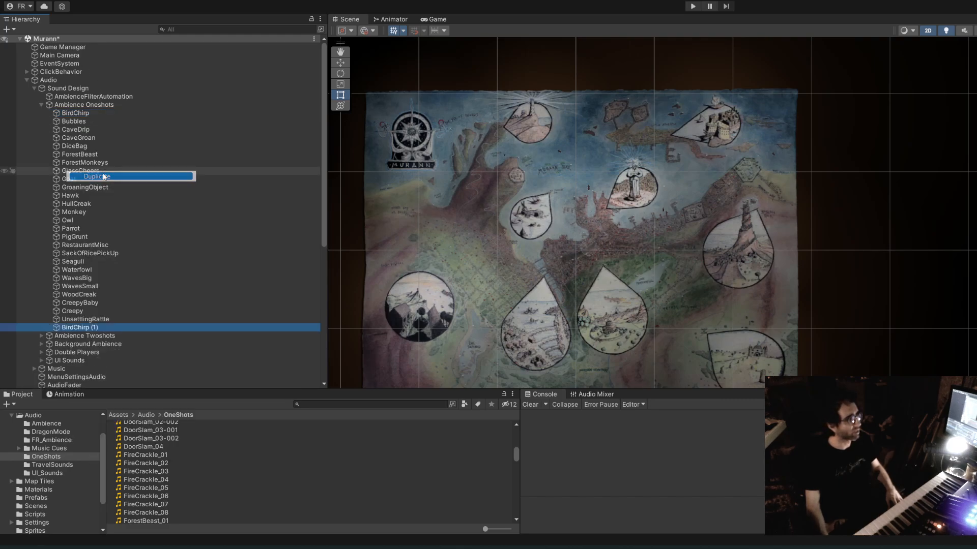
{"action": "left_click", "coordinate": [113, 328]}
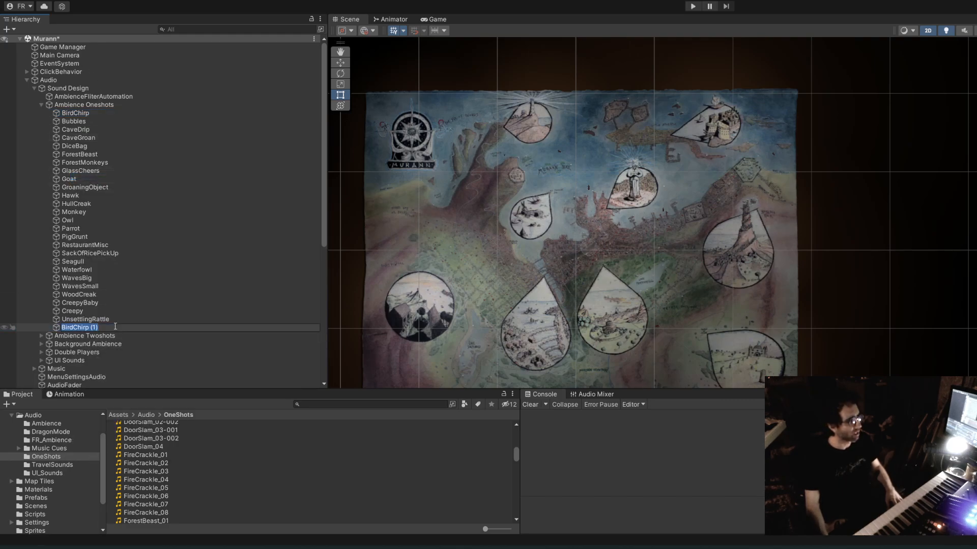
{"action": "type", "text": "FireCrackle"}
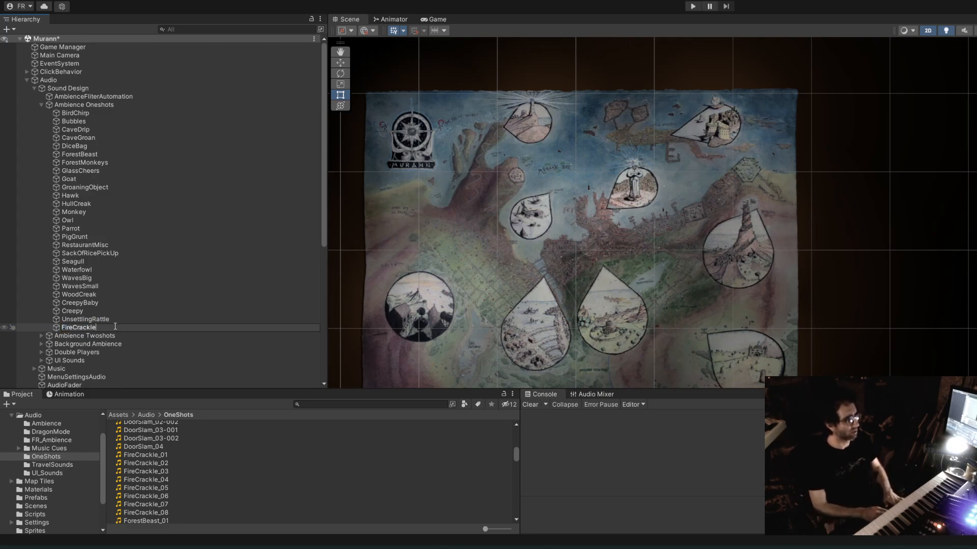
{"action": "key", "text": "Return"}
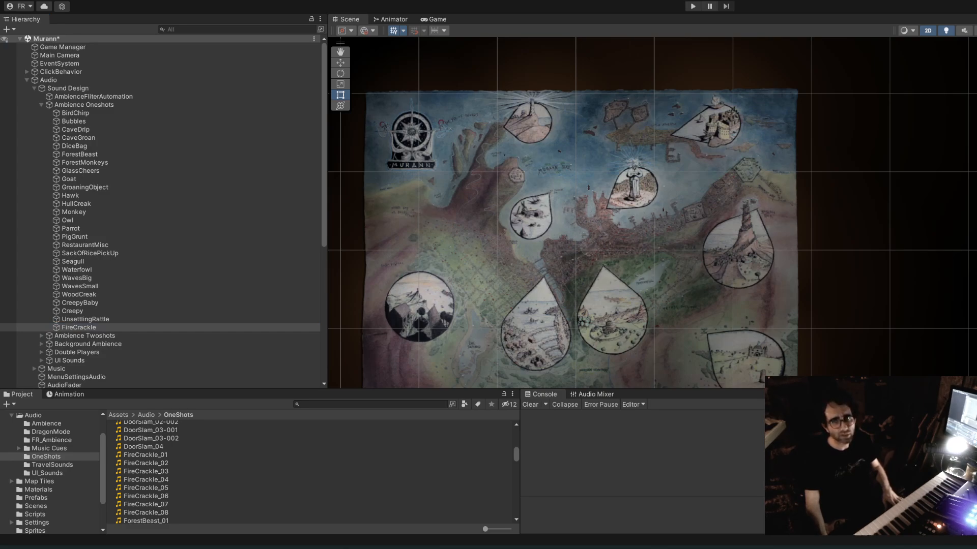
Replace all bird clips in the FireCrackle object's Versions list with FireCrackle_01 through FireCrackle_08, keeping the Inspector locked on that object.
{"action": "left_click_drag", "start_coordinate": [976, 19], "coordinate": [383, 148]}
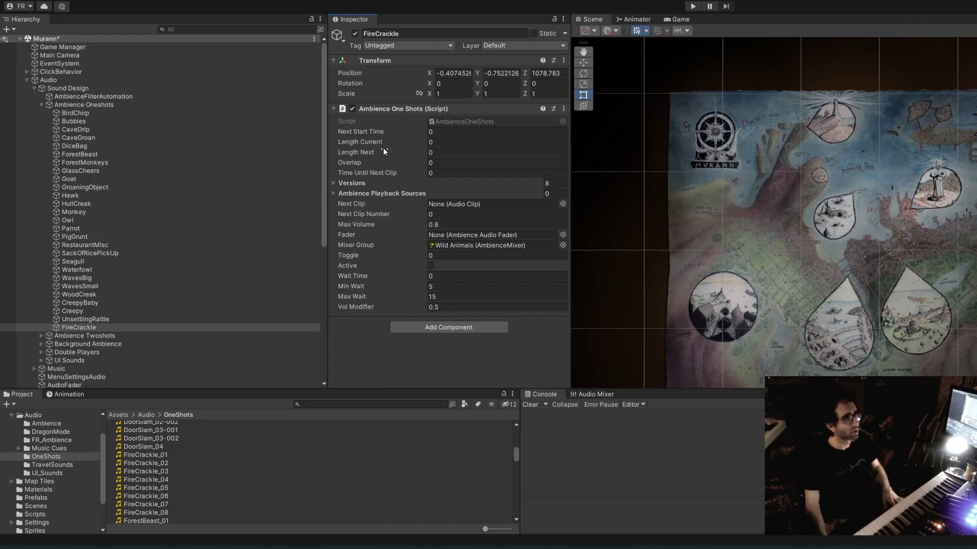
{"action": "left_click", "coordinate": [335, 184]}
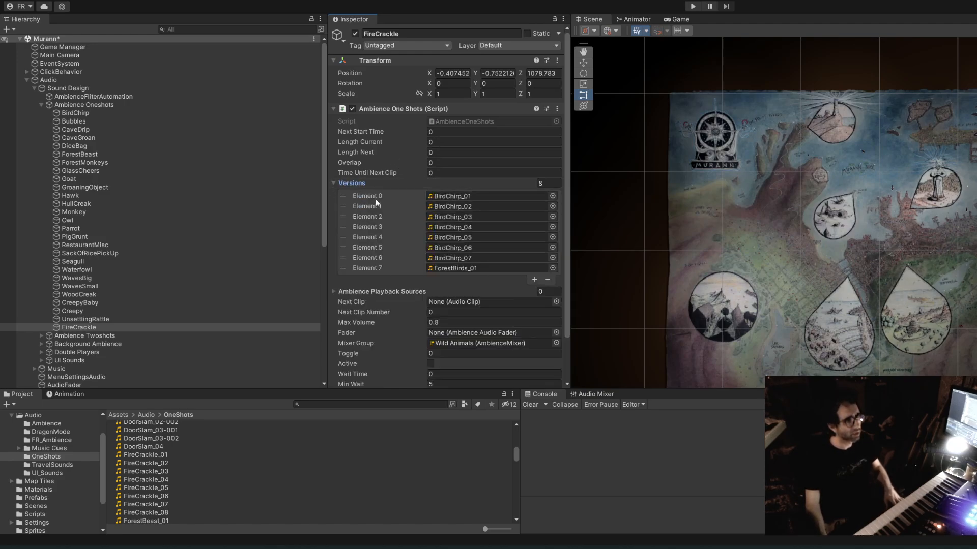
{"action": "left_click", "coordinate": [376, 270], "text": "shift"}
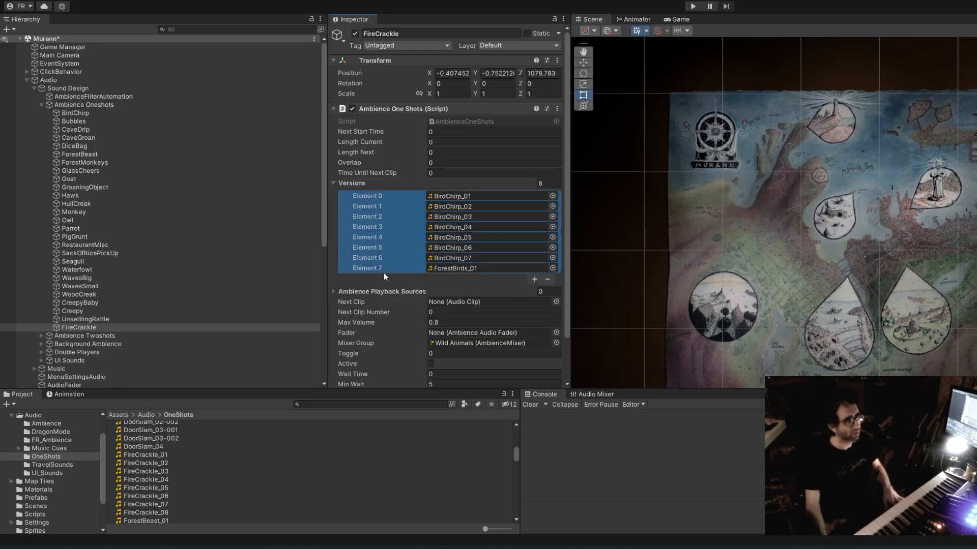
{"action": "left_click", "coordinate": [549, 280]}
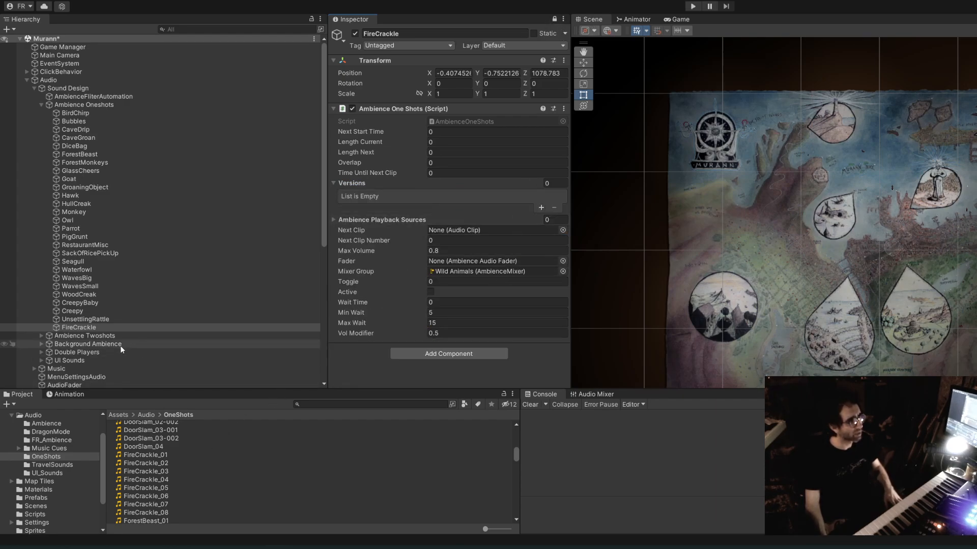
{"action": "left_click", "coordinate": [145, 456]}
{"action": "left_click", "coordinate": [163, 513], "text": "shift"}
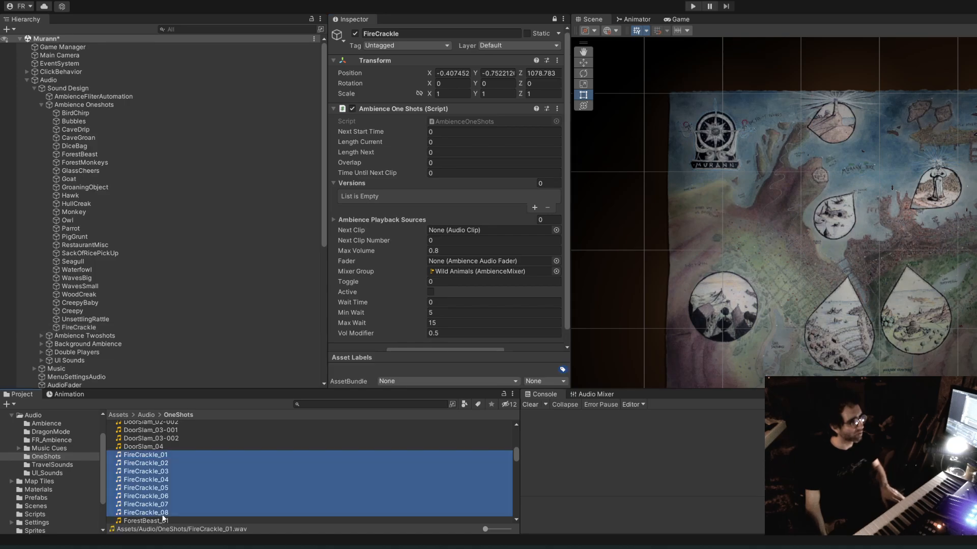
{"action": "left_click_drag", "start_coordinate": [165, 458], "coordinate": [384, 176]}
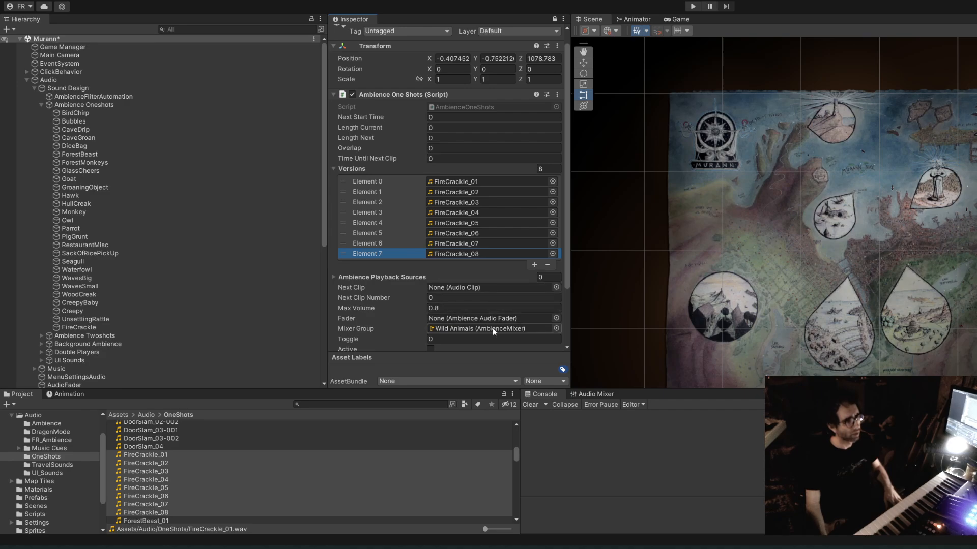
Assign the NightSounds group of AmbienceMixer as the FireCrackle object's Mixer Group.
{"action": "left_click", "coordinate": [557, 329]}
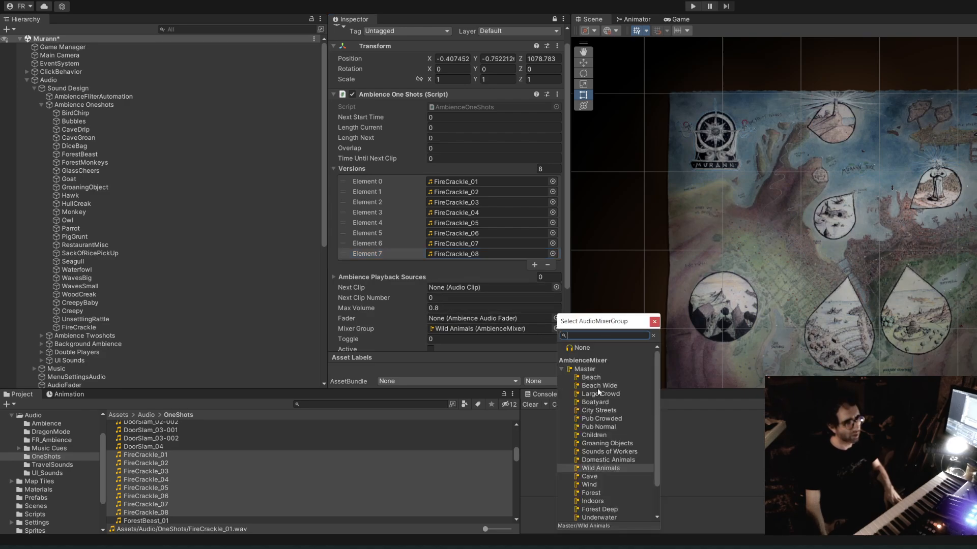
{"action": "scroll", "coordinate": [613, 443], "scroll_direction": "down", "scroll_amount": 2}
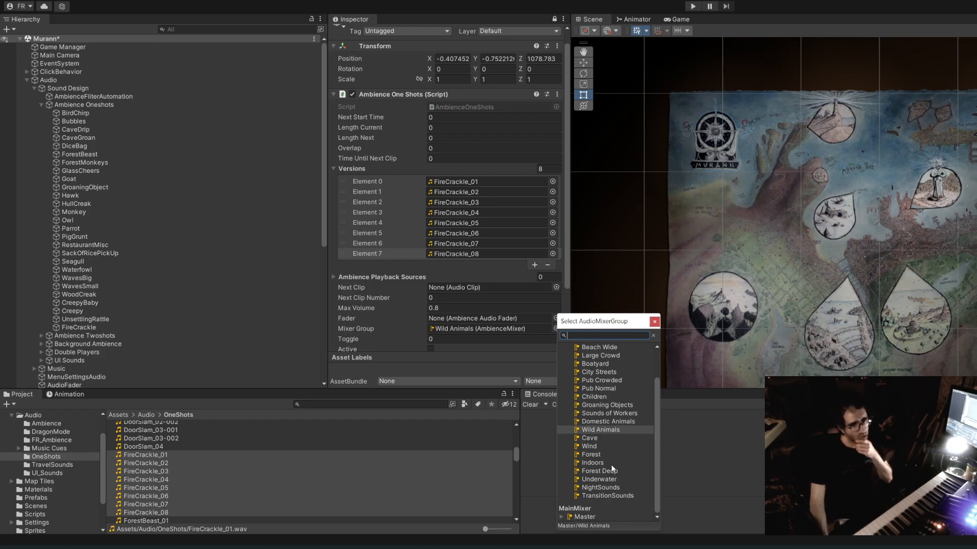
{"action": "scroll", "coordinate": [611, 465], "scroll_direction": "up", "scroll_amount": 2}
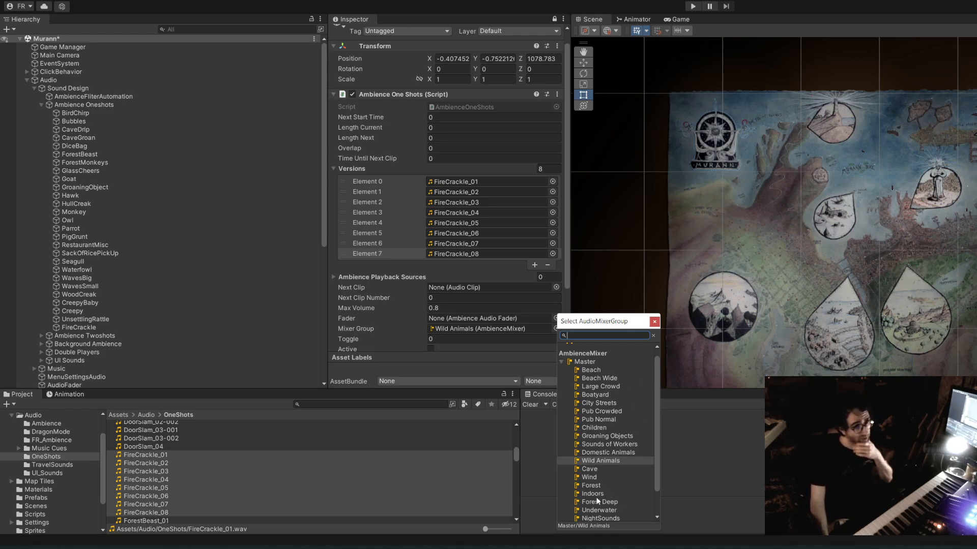
{"action": "scroll", "coordinate": [602, 409], "scroll_direction": "down", "scroll_amount": 2}
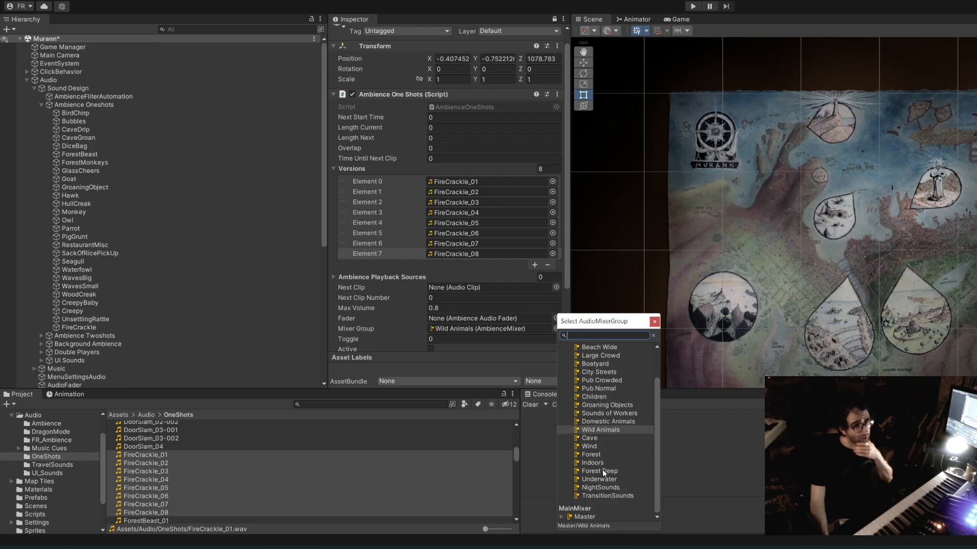
{"action": "left_click", "coordinate": [610, 489]}
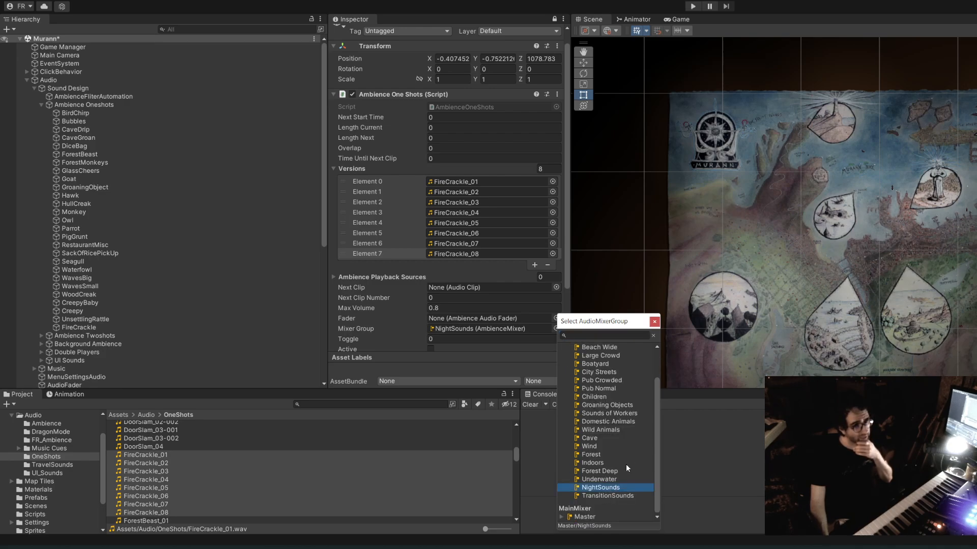
{"action": "double_click", "coordinate": [595, 488]}
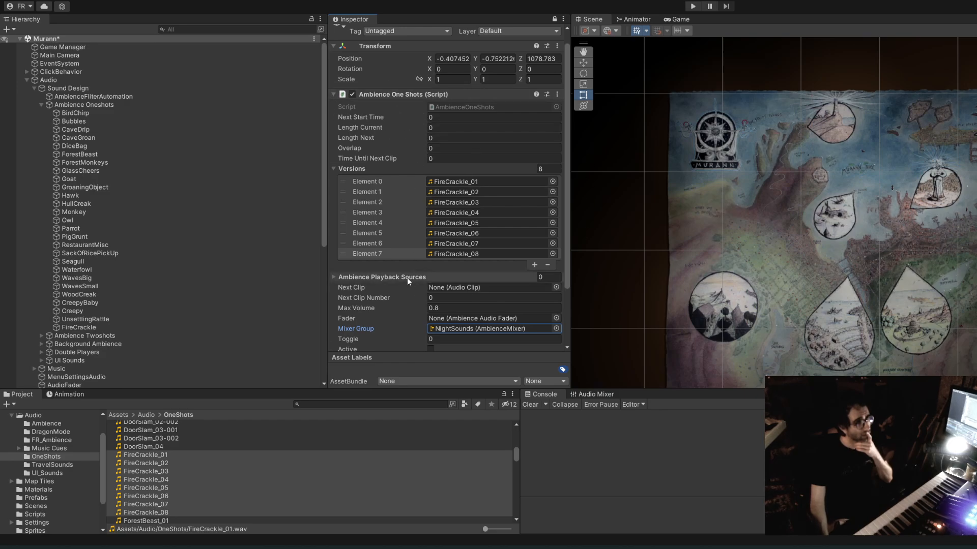
Set the FireCrackle object's Min Wait to 8 and Max Wait to 20.
{"action": "scroll", "coordinate": [402, 291], "scroll_direction": "down", "scroll_amount": 3}
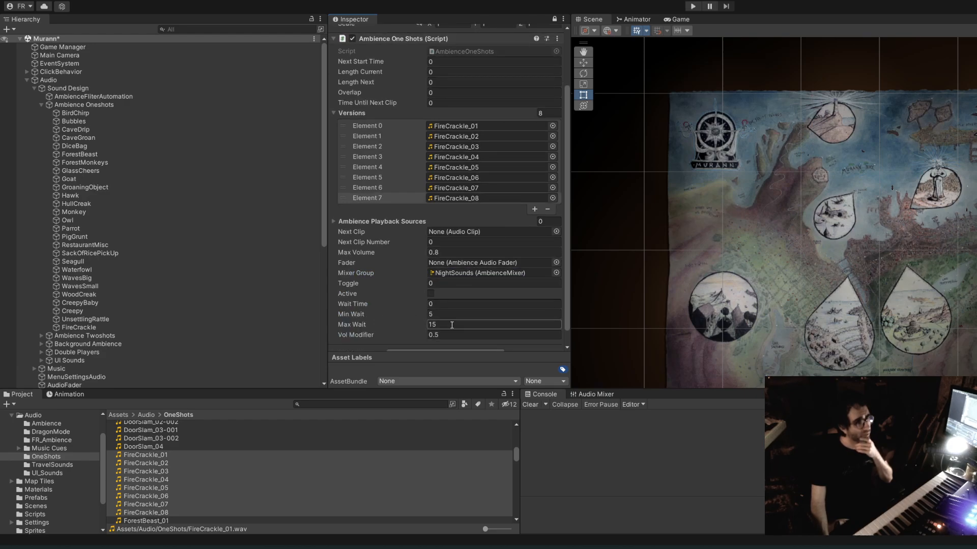
{"action": "left_click", "coordinate": [463, 315]}
{"action": "type", "text": "8"}
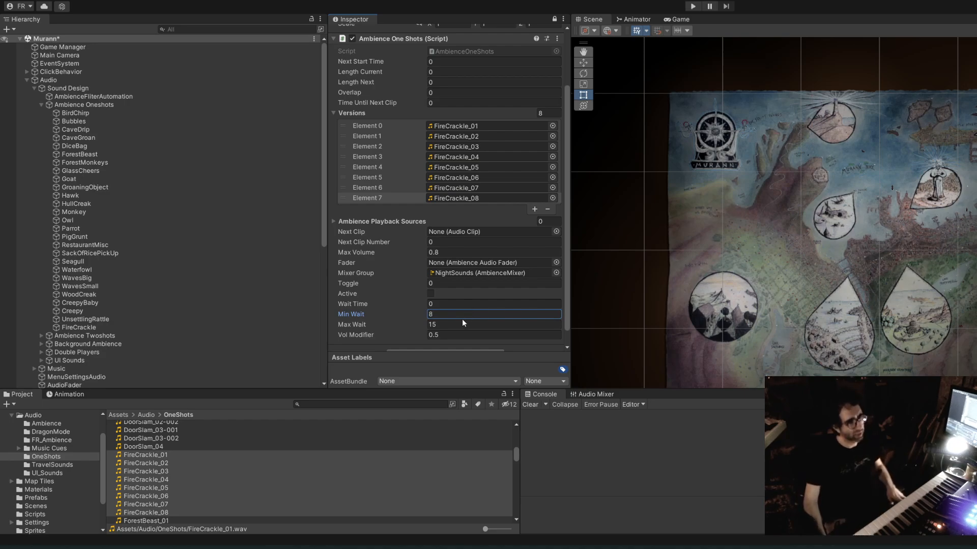
{"action": "left_click", "coordinate": [458, 322]}
{"action": "type", "text": "20"}
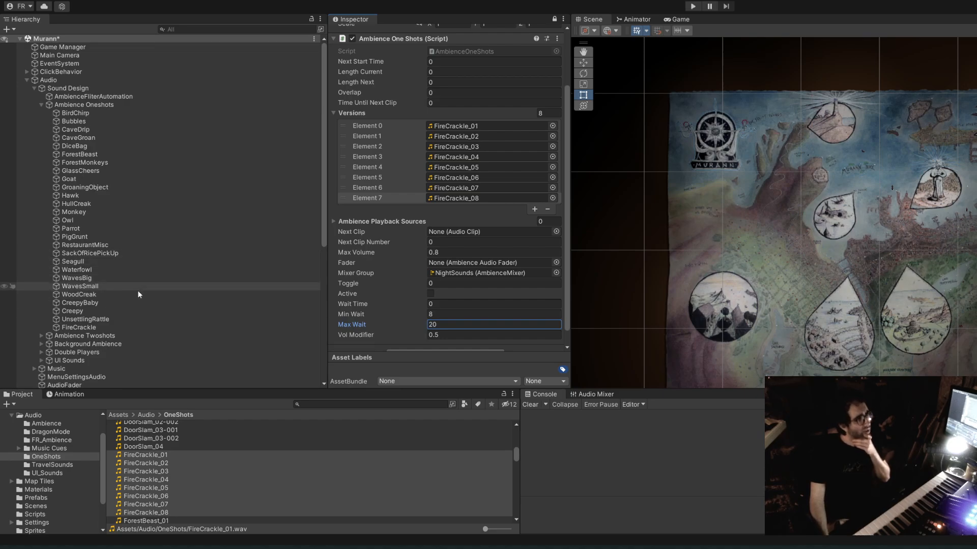
Expand Background Ambience in the scene hierarchy and move its Campfire object between Boatyard and Cave.
{"action": "left_click", "coordinate": [42, 344]}
{"action": "scroll", "coordinate": [168, 286], "scroll_direction": "down", "scroll_amount": 5}
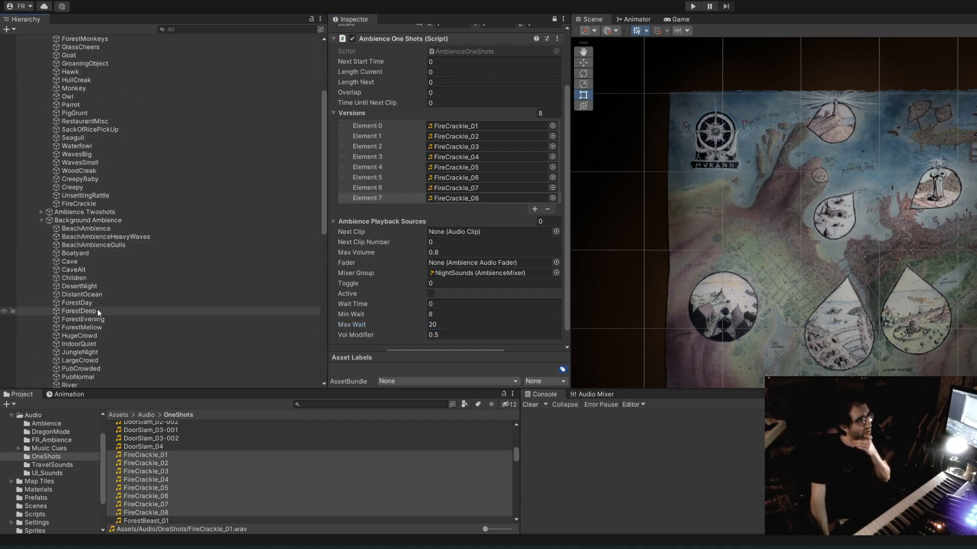
{"action": "scroll", "coordinate": [76, 285], "scroll_direction": "down", "scroll_amount": 3}
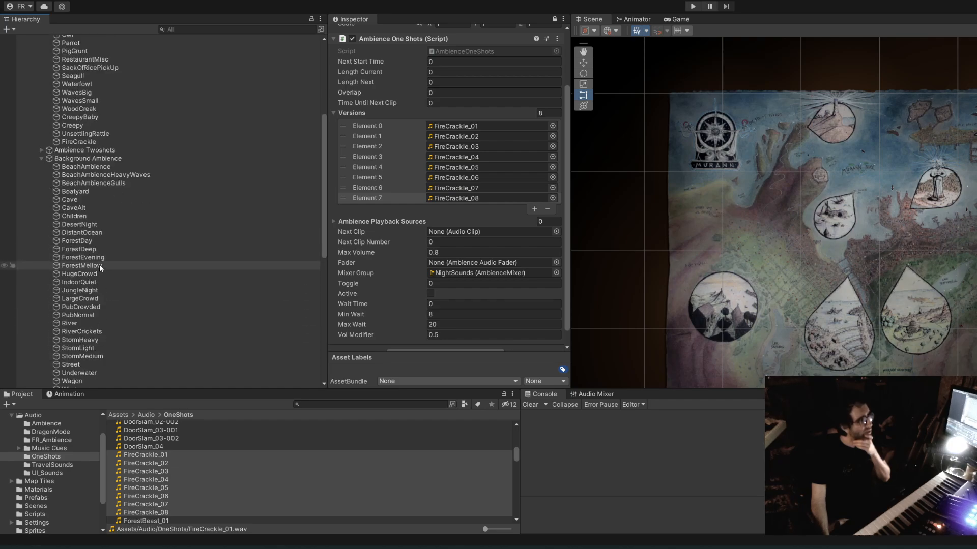
{"action": "scroll", "coordinate": [84, 254], "scroll_direction": "down", "scroll_amount": 3}
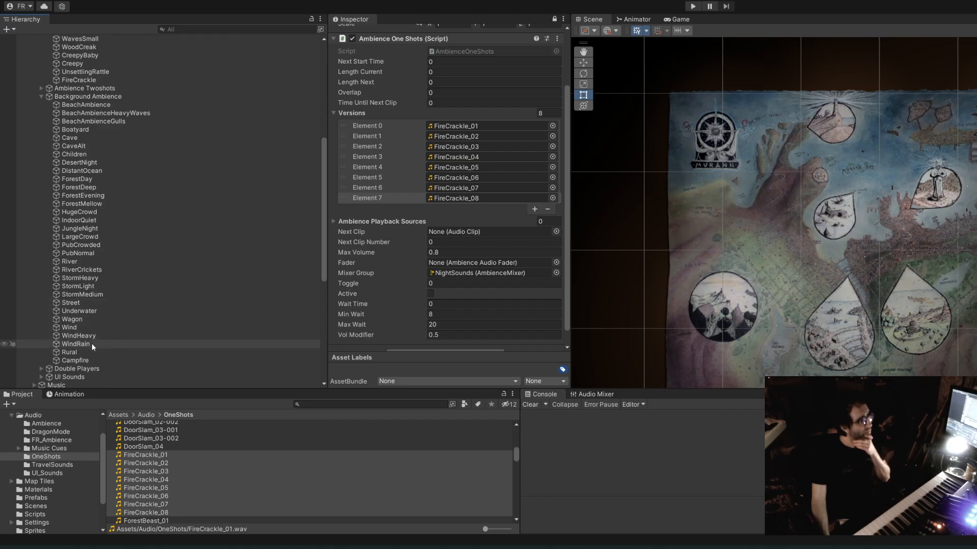
{"action": "left_click", "coordinate": [92, 360]}
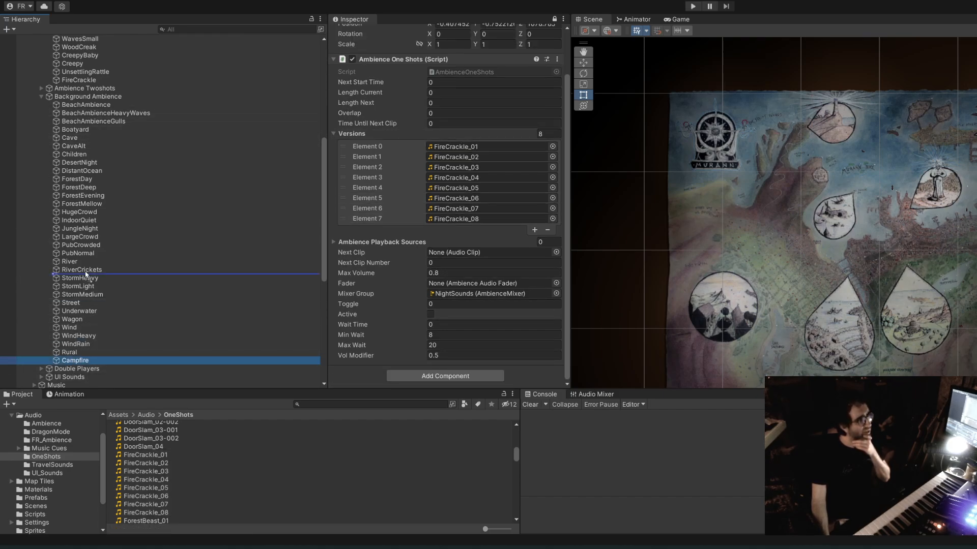
{"action": "left_click_drag", "start_coordinate": [67, 140], "coordinate": [66, 137]}
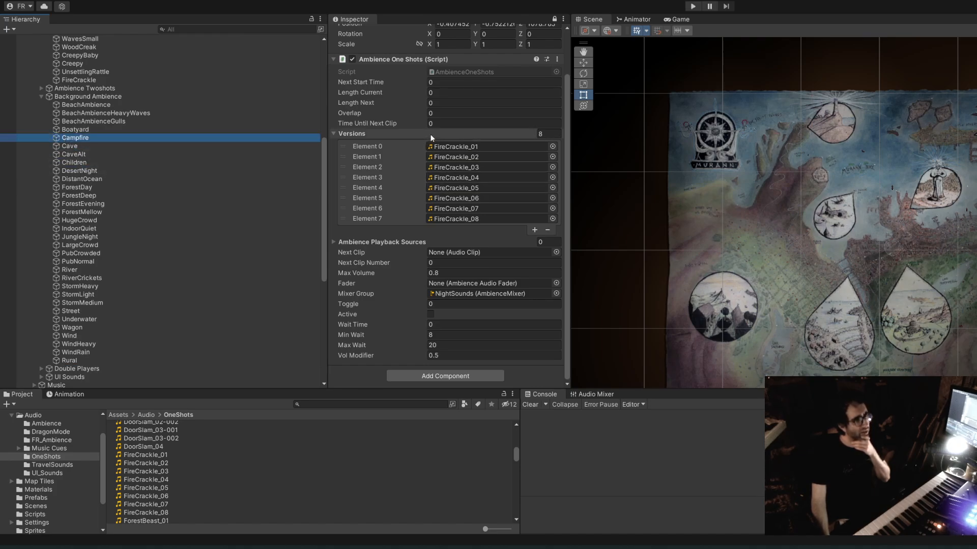
Unlock the Inspector to show the Campfire object and remove both Ambience_Campfire clips from its Versions list.
{"action": "left_click", "coordinate": [554, 20]}
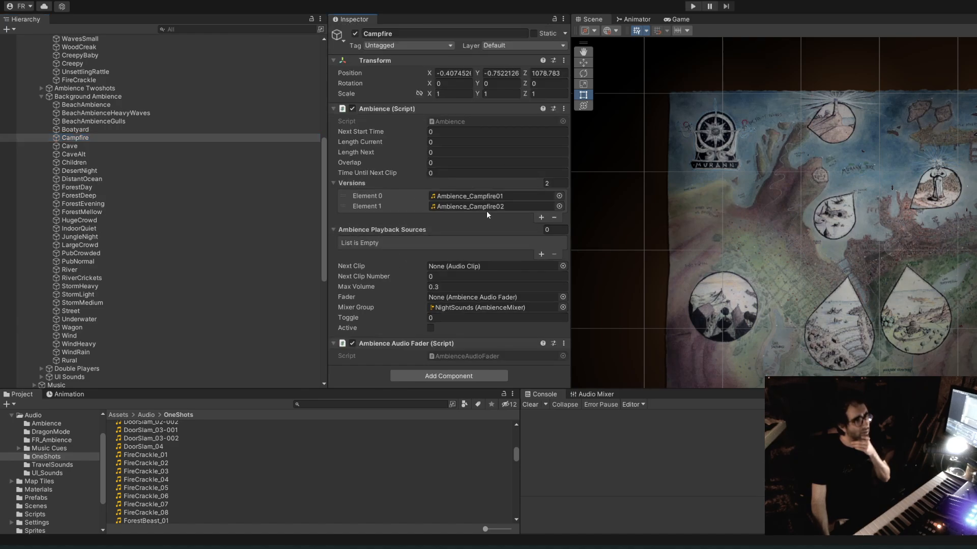
{"action": "left_click", "coordinate": [554, 217]}
{"action": "left_click", "coordinate": [556, 208]}
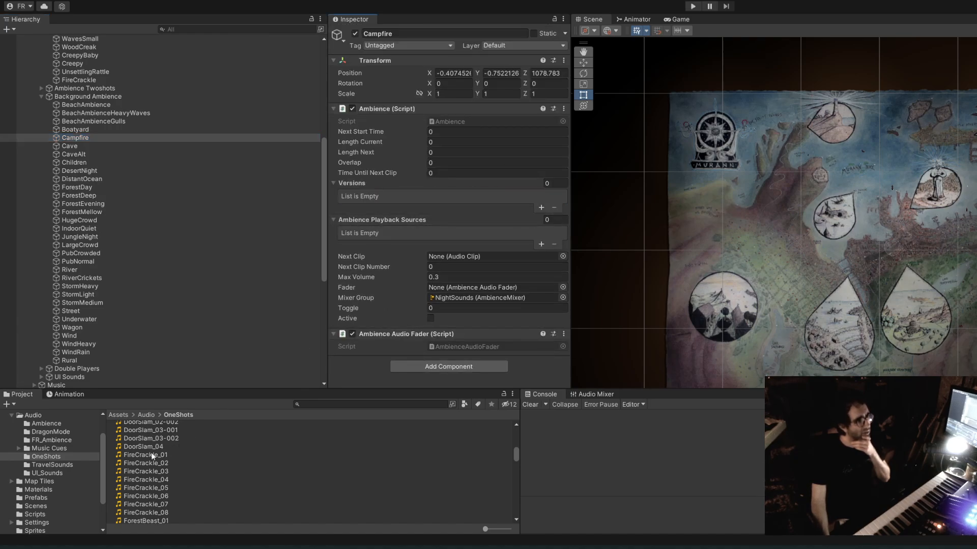
Locate Campfire_09 and Campfire_10 in the Ambience audio folder and move both clips into the FR_Ambience folder.
{"action": "left_click", "coordinate": [46, 432]}
{"action": "left_click", "coordinate": [52, 440]}
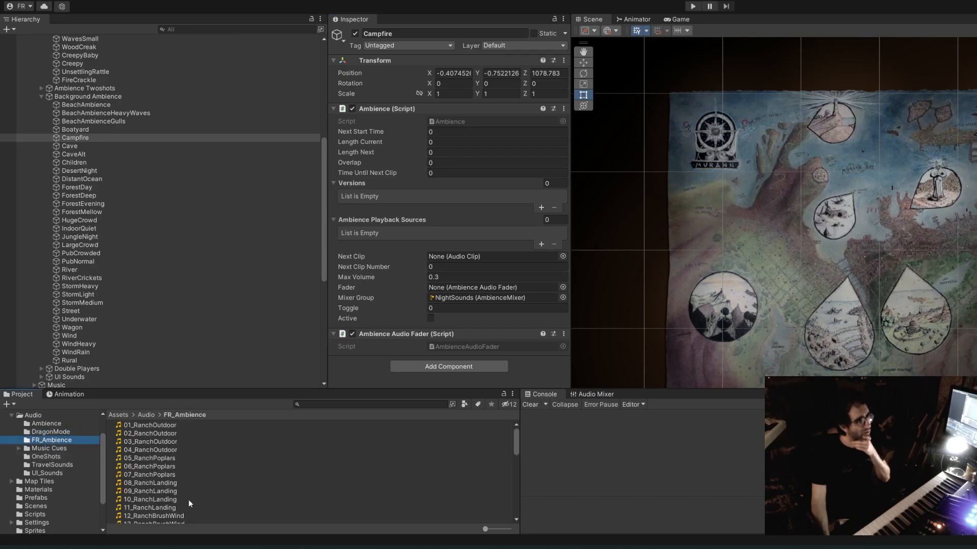
{"action": "scroll", "coordinate": [189, 496], "scroll_direction": "down", "scroll_amount": 15}
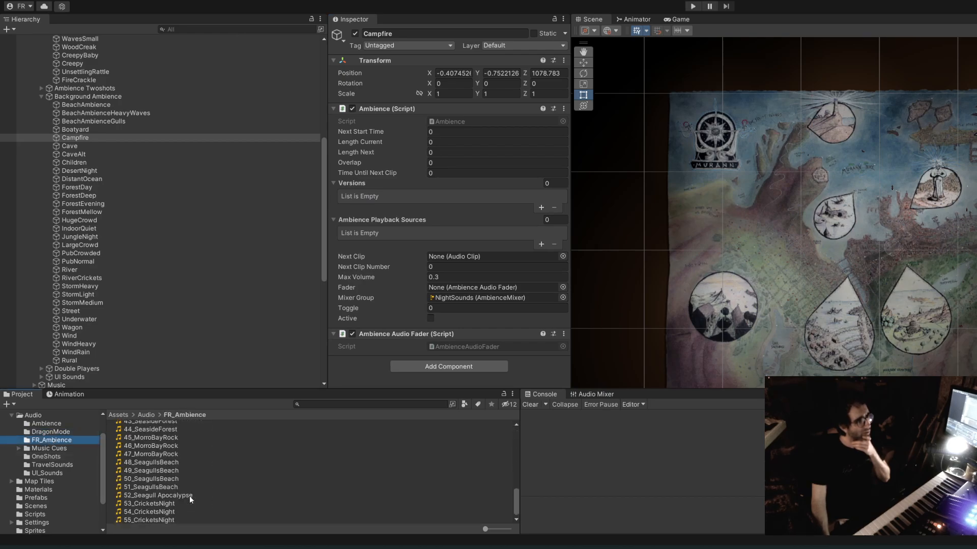
{"action": "scroll", "coordinate": [160, 505], "scroll_direction": "up", "scroll_amount": 15}
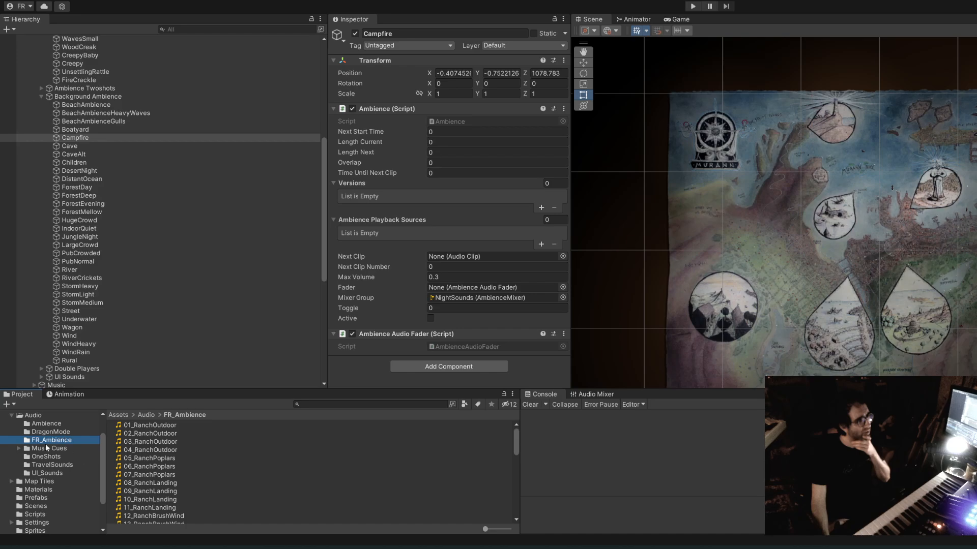
{"action": "left_click", "coordinate": [46, 424]}
{"action": "scroll", "coordinate": [212, 476], "scroll_direction": "down", "scroll_amount": 10}
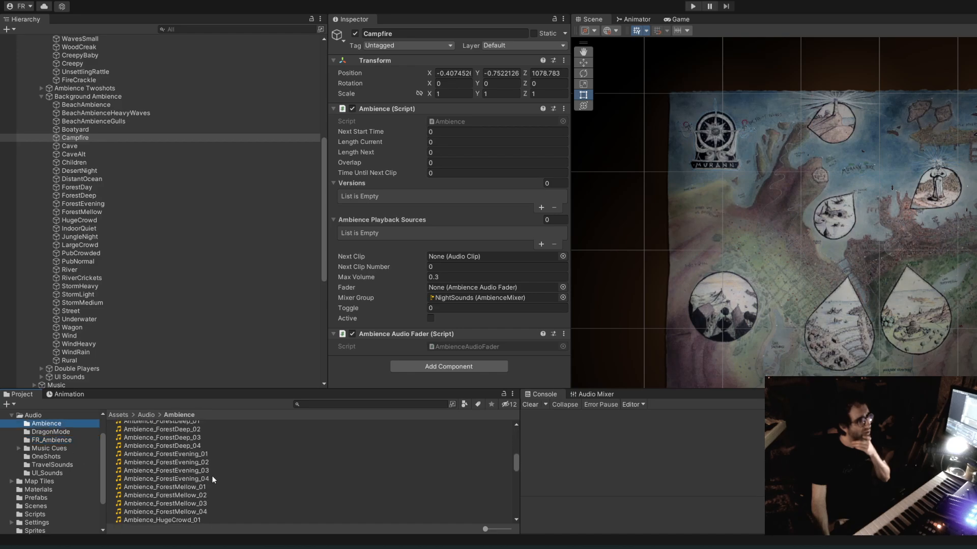
{"action": "scroll", "coordinate": [211, 475], "scroll_direction": "down", "scroll_amount": 12}
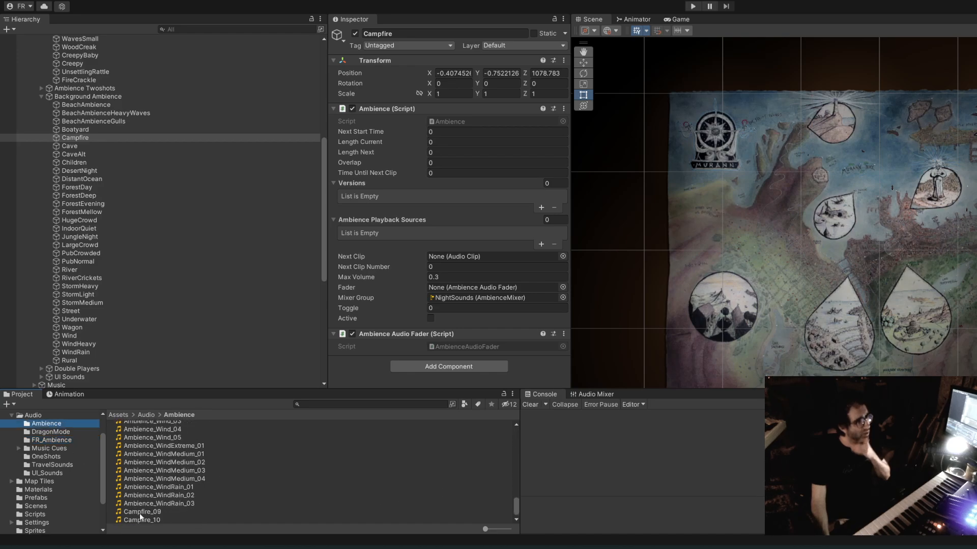
{"action": "left_click", "coordinate": [141, 513]}
{"action": "left_click", "coordinate": [144, 520], "text": "shift"}
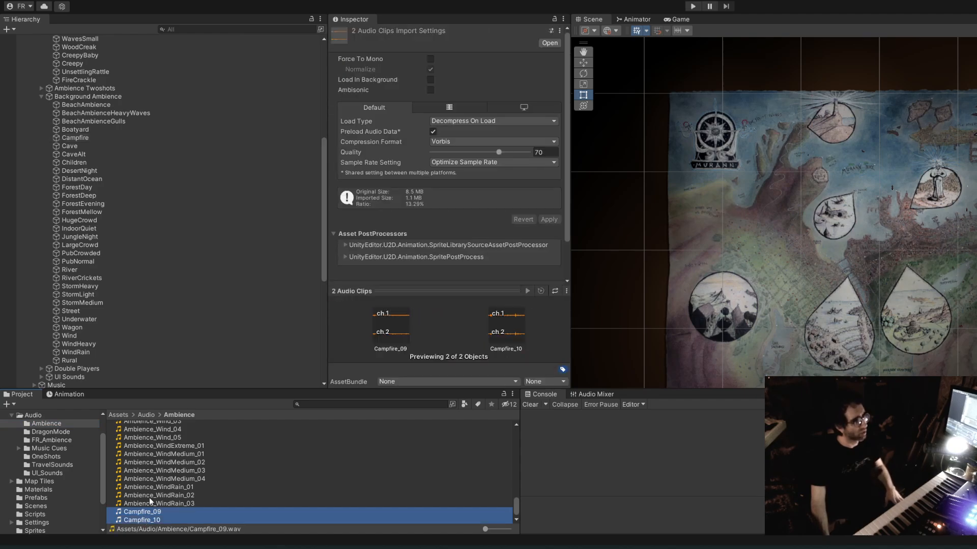
{"action": "left_click", "coordinate": [57, 440]}
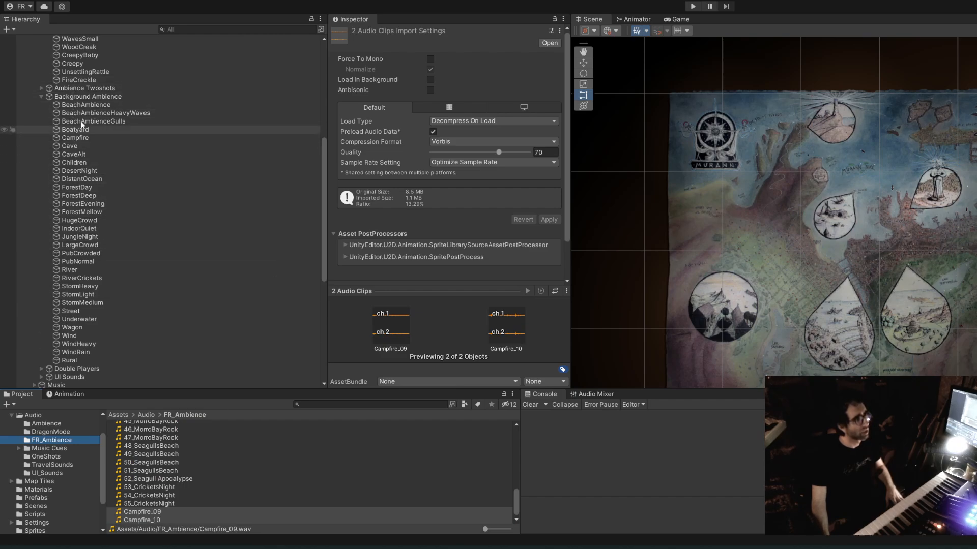
Lock the Inspector on the Campfire object and add Campfire_09 and Campfire_10 to its Versions list.
{"action": "left_click", "coordinate": [77, 138]}
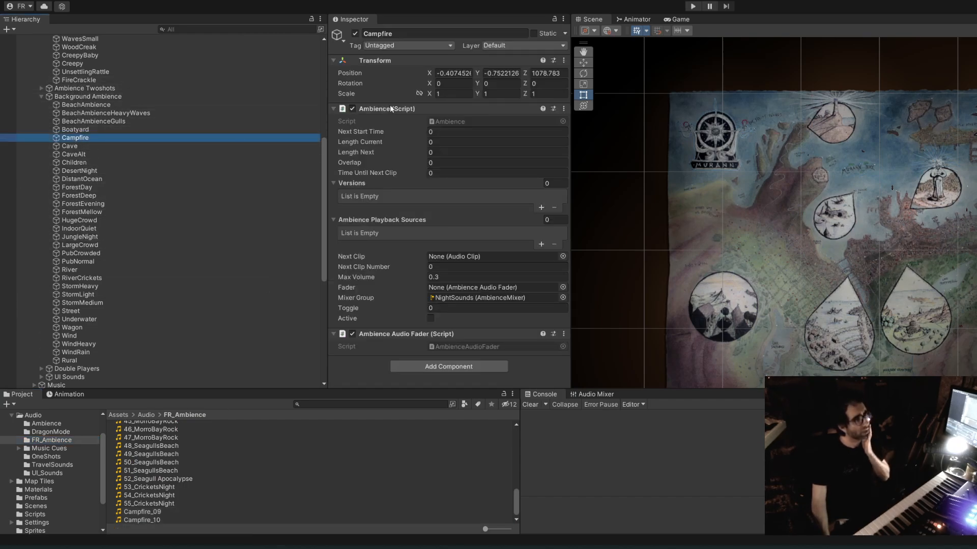
{"action": "left_click", "coordinate": [151, 512]}
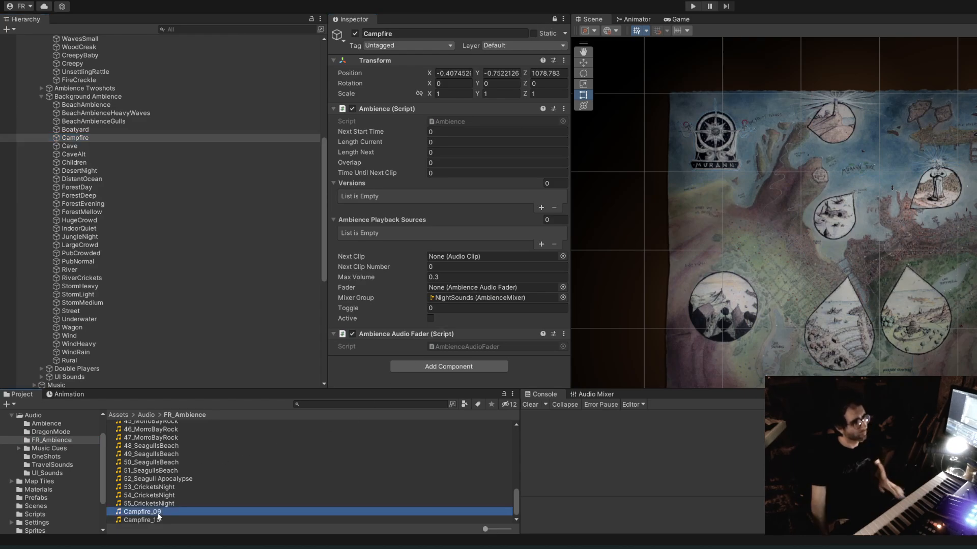
{"action": "left_click", "coordinate": [154, 521], "text": "shift"}
{"action": "left_click_drag", "start_coordinate": [156, 519], "coordinate": [365, 182]}
{"action": "scroll", "coordinate": [459, 258], "scroll_direction": "down", "scroll_amount": 2}
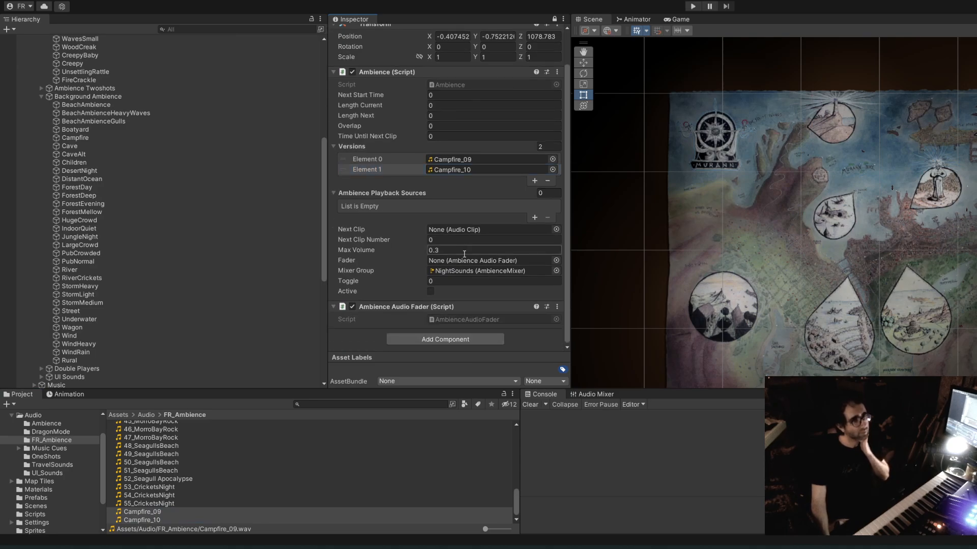
Test the campfire ambience by running the scene, starting Camp from the popout menu, moving around the map, and stopping playback.
{"action": "left_click_drag", "start_coordinate": [851, 265], "coordinate": [837, 238]}
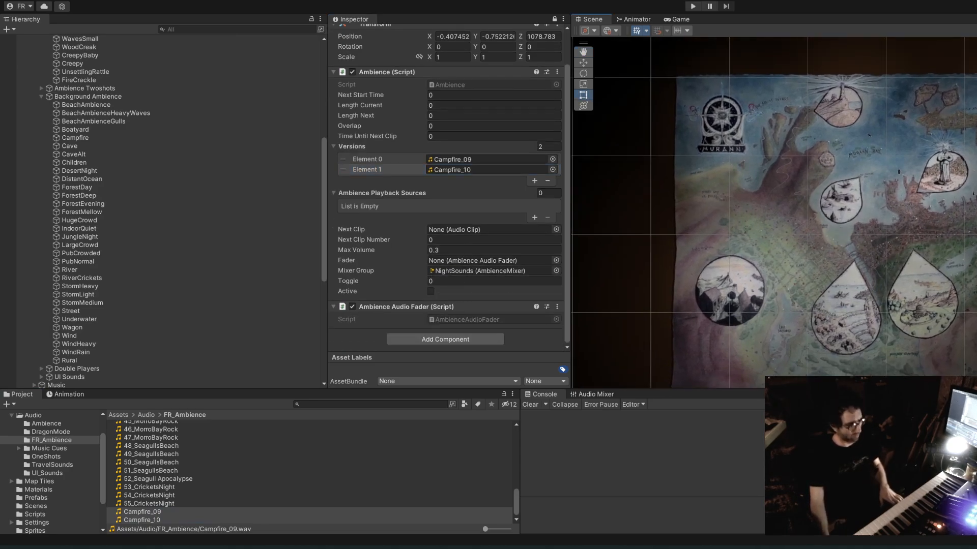
{"action": "left_click", "coordinate": [691, 10]}
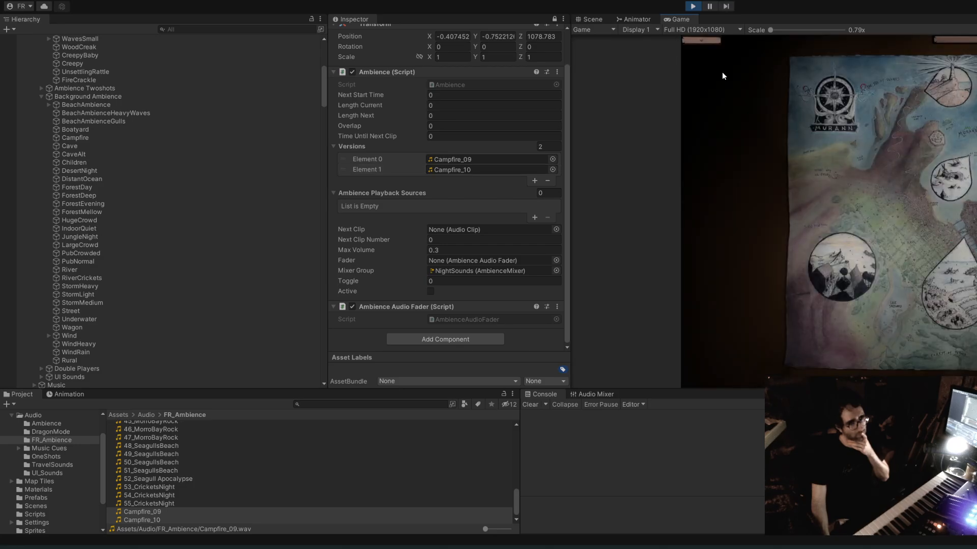
{"action": "left_click", "coordinate": [712, 41]}
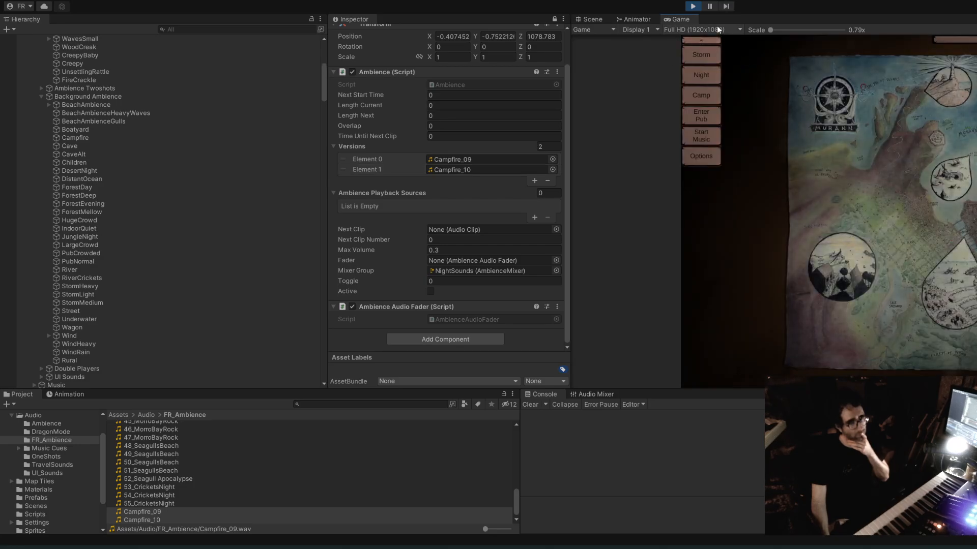
{"action": "left_click", "coordinate": [700, 91]}
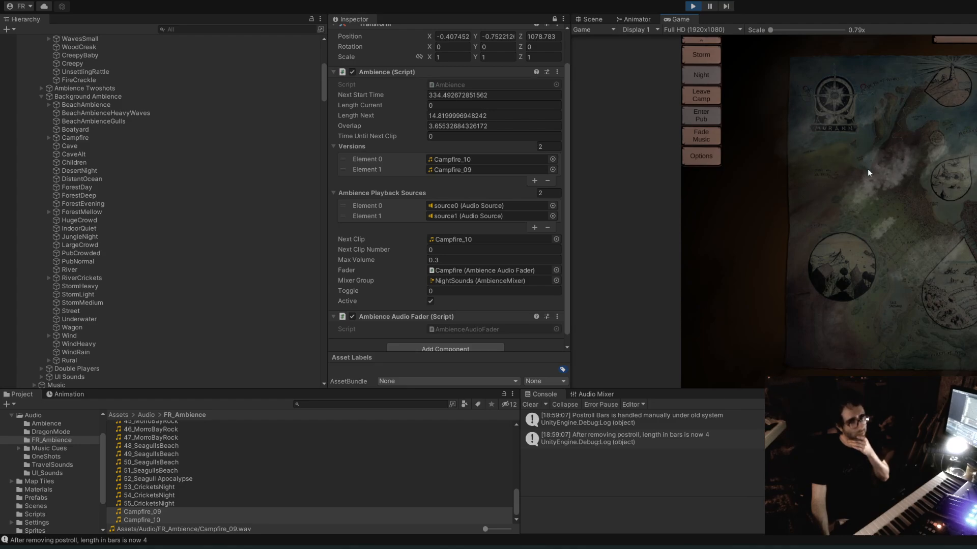
{"action": "left_click_drag", "start_coordinate": [867, 161], "coordinate": [817, 161]}
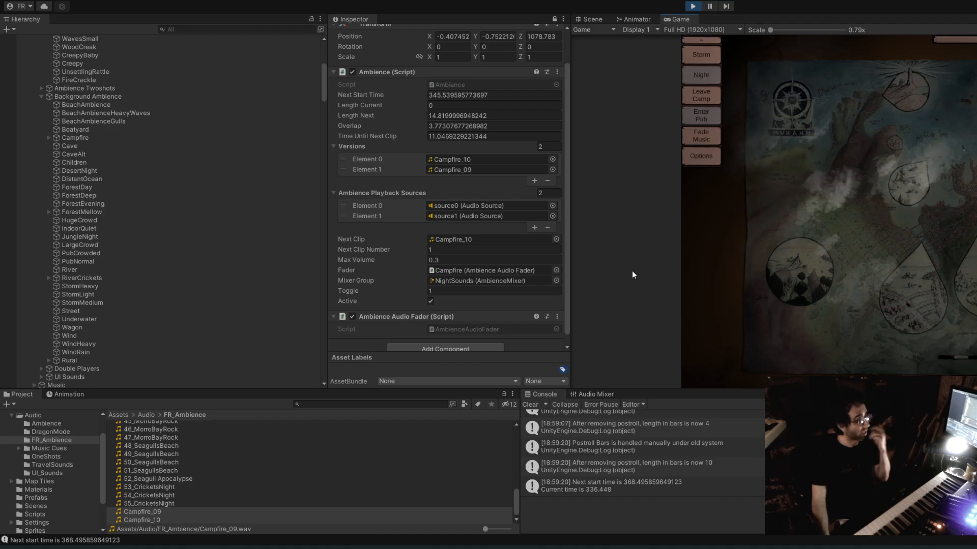
{"action": "scroll", "coordinate": [903, 230], "scroll_direction": "up", "scroll_amount": 1}
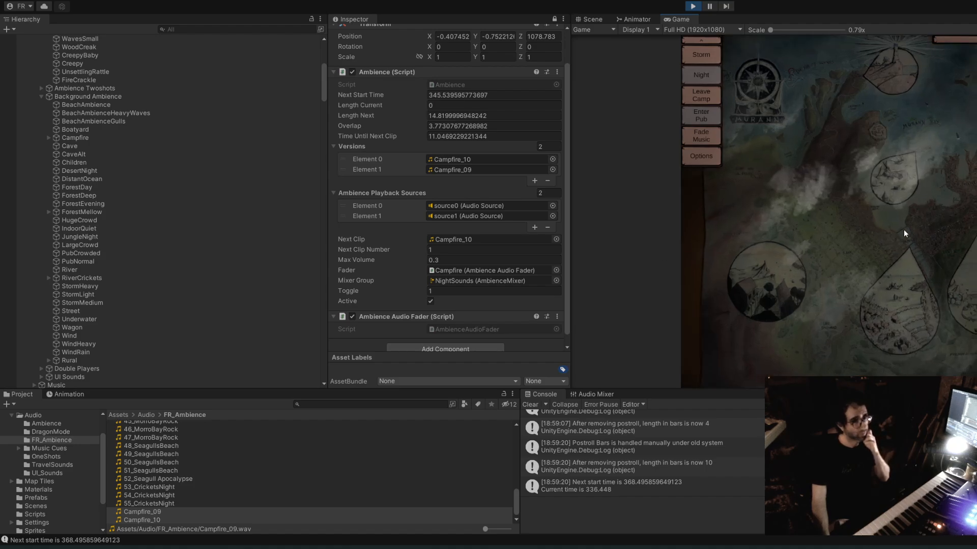
{"action": "scroll", "coordinate": [864, 238], "scroll_direction": "up", "scroll_amount": 2}
{"action": "scroll", "coordinate": [887, 297], "scroll_direction": "down", "scroll_amount": 2}
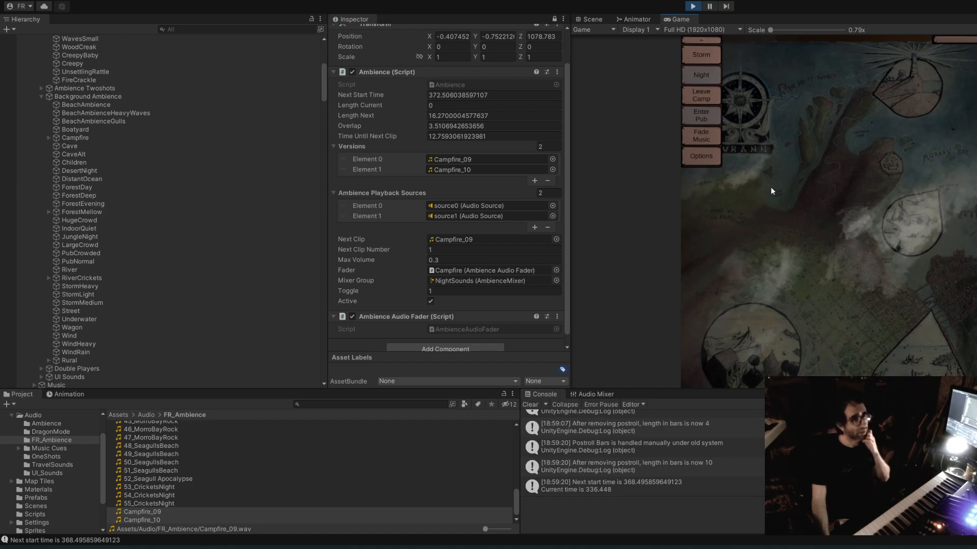
{"action": "left_click", "coordinate": [693, 6]}
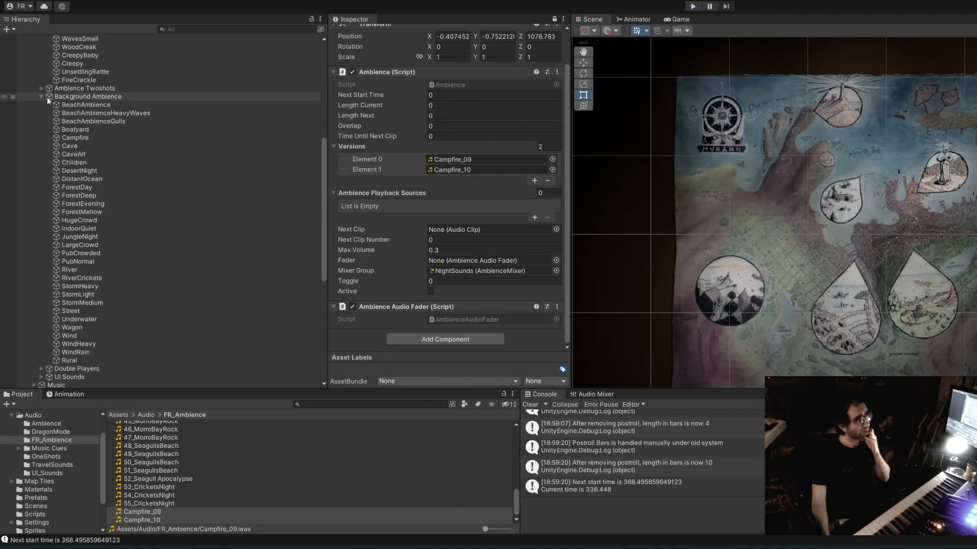
Unlock the Inspector to show the FireCrackle object and set its Min Wait to 4 and Max Wait to 15.
{"action": "left_click", "coordinate": [42, 96]}
{"action": "left_click", "coordinate": [77, 88]}
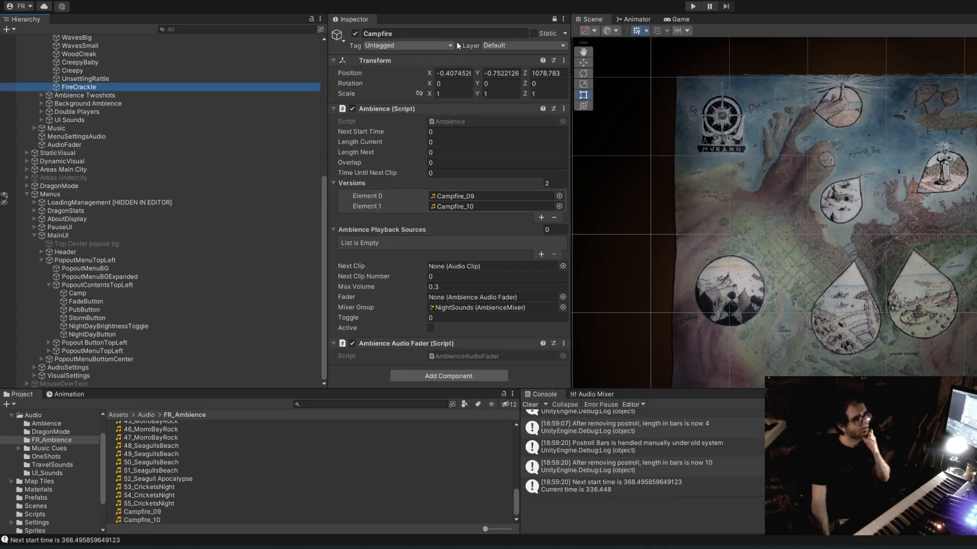
{"action": "left_click", "coordinate": [554, 20]}
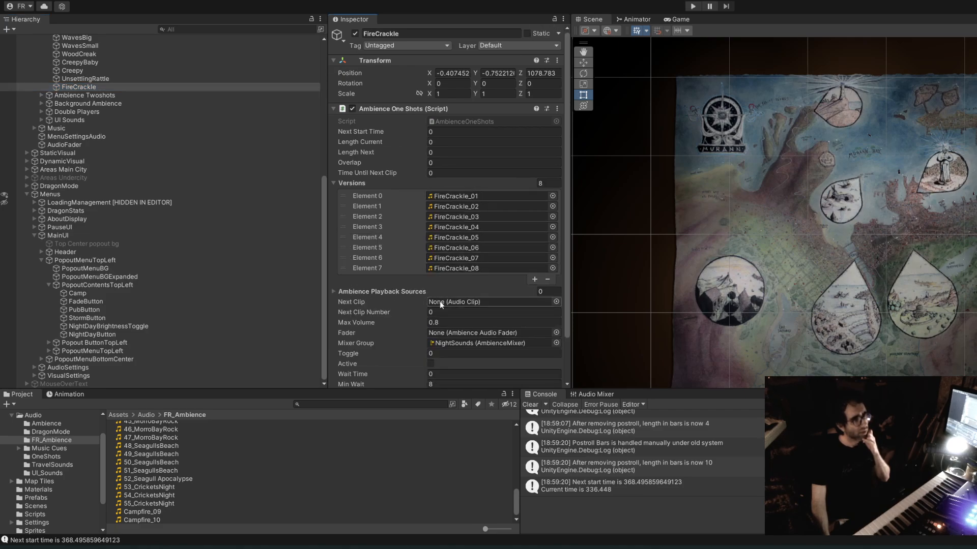
{"action": "scroll", "coordinate": [465, 325], "scroll_direction": "down", "scroll_amount": 3}
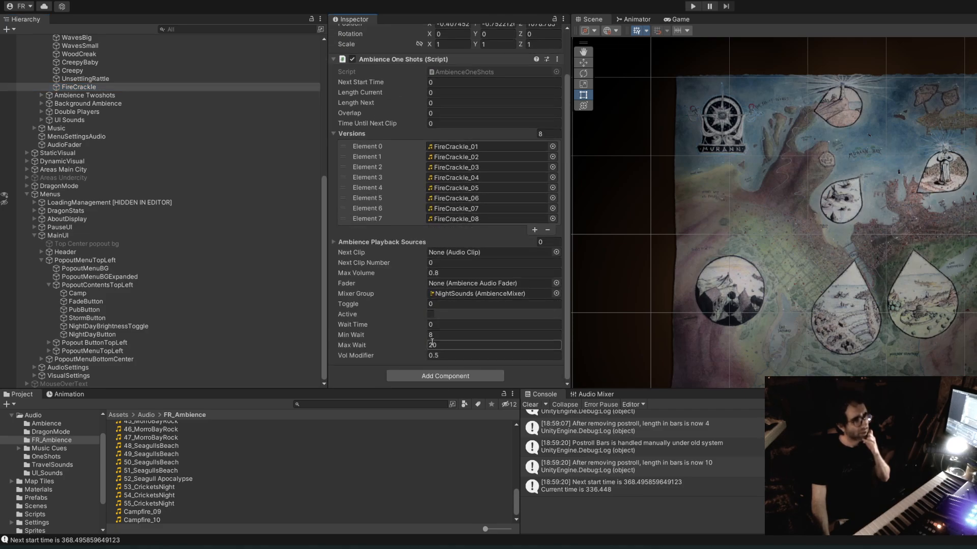
{"action": "left_click", "coordinate": [456, 335]}
{"action": "type", "text": "4"}
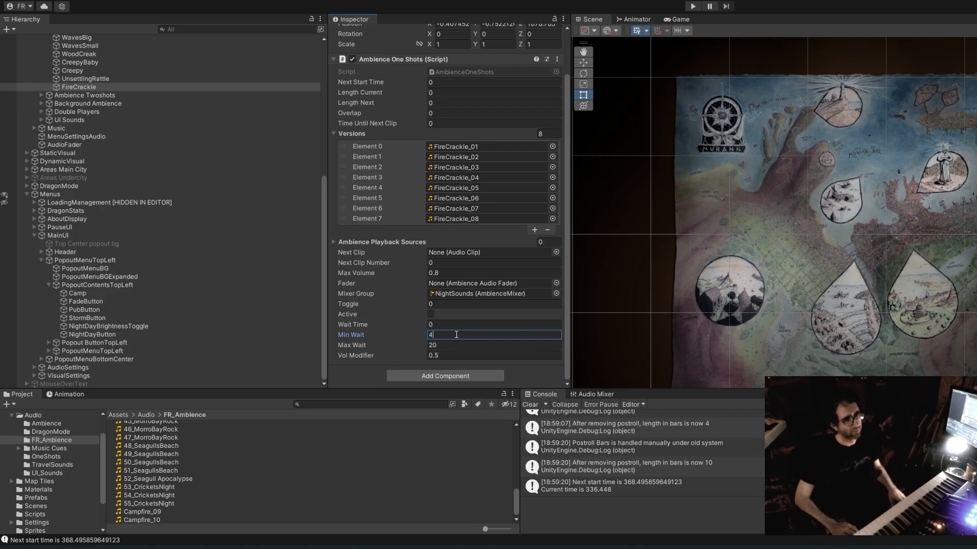
{"action": "key", "text": "Tab"}
{"action": "type", "text": "15"}
{"action": "key", "text": "Tab"}
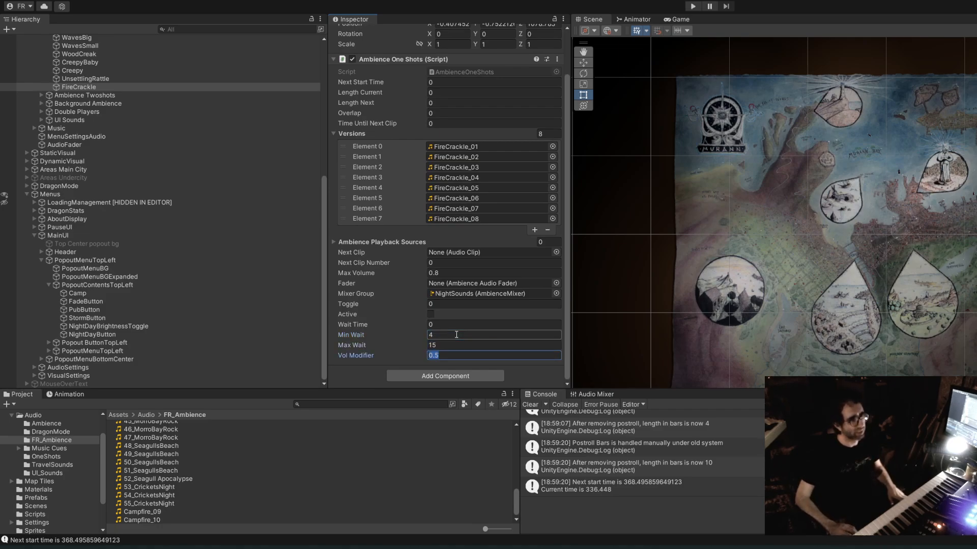
{"action": "left_click_drag", "start_coordinate": [739, 264], "coordinate": [718, 241]}
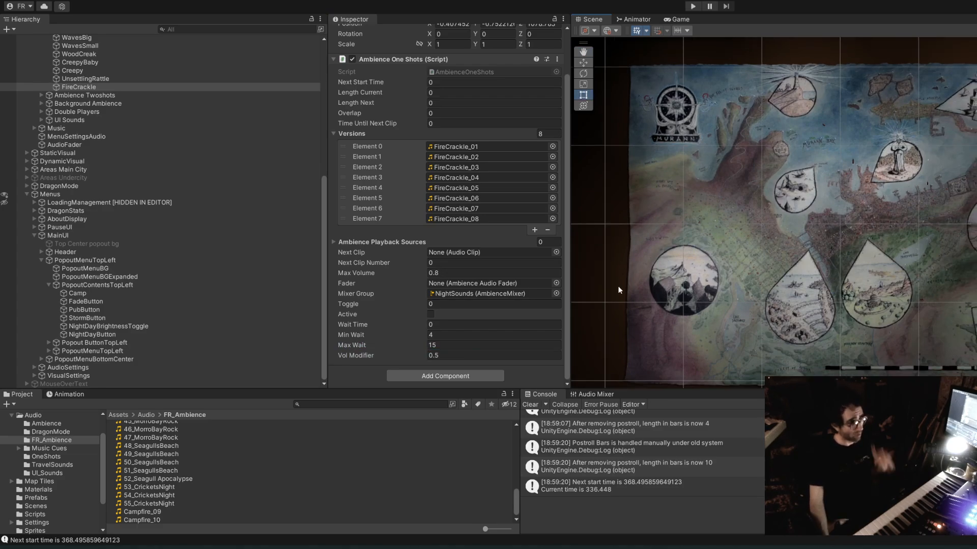
Open FireCrackle's AmbienceOneShots script in Visual Studio Code and examine the minWait and maxWait declarations.
{"action": "left_click", "coordinate": [435, 44]}
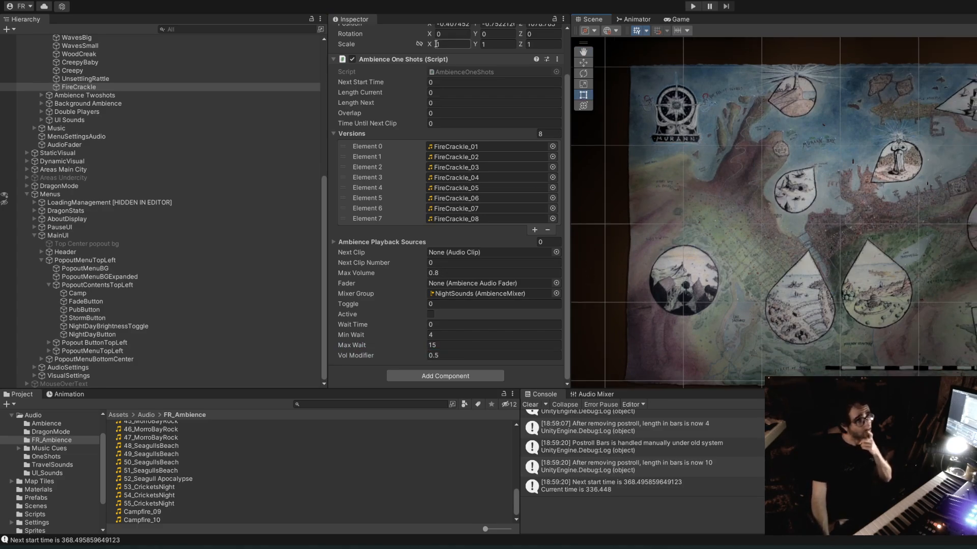
{"action": "double_click", "coordinate": [482, 72]}
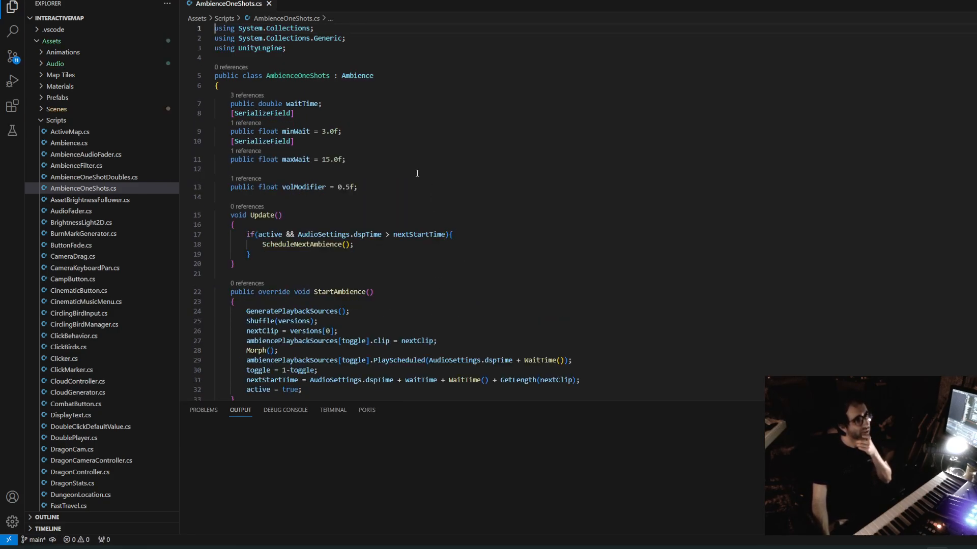
{"action": "scroll", "coordinate": [376, 132], "scroll_direction": "down", "scroll_amount": 3}
{"action": "scroll", "coordinate": [377, 131], "scroll_direction": "up", "scroll_amount": 2}
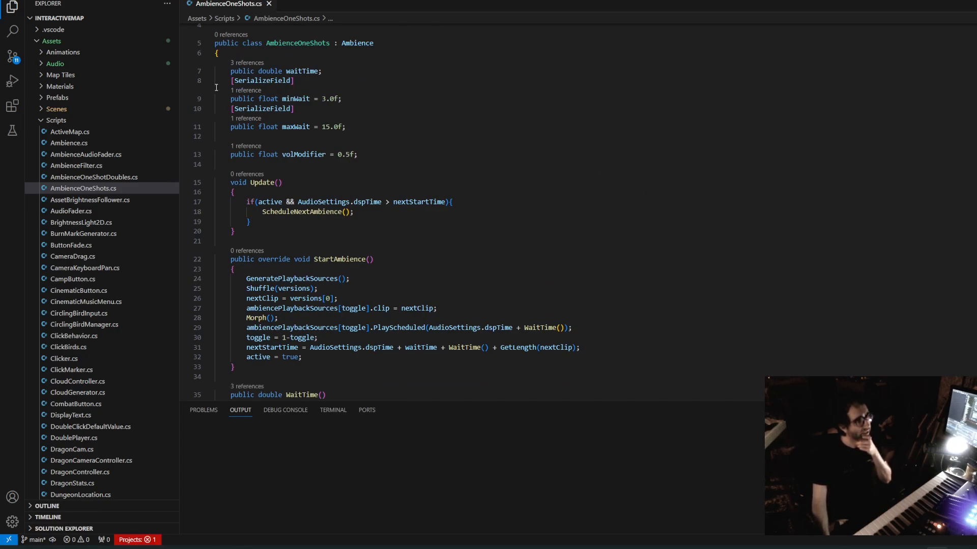
{"action": "left_click_drag", "start_coordinate": [374, 136], "coordinate": [331, 93]}
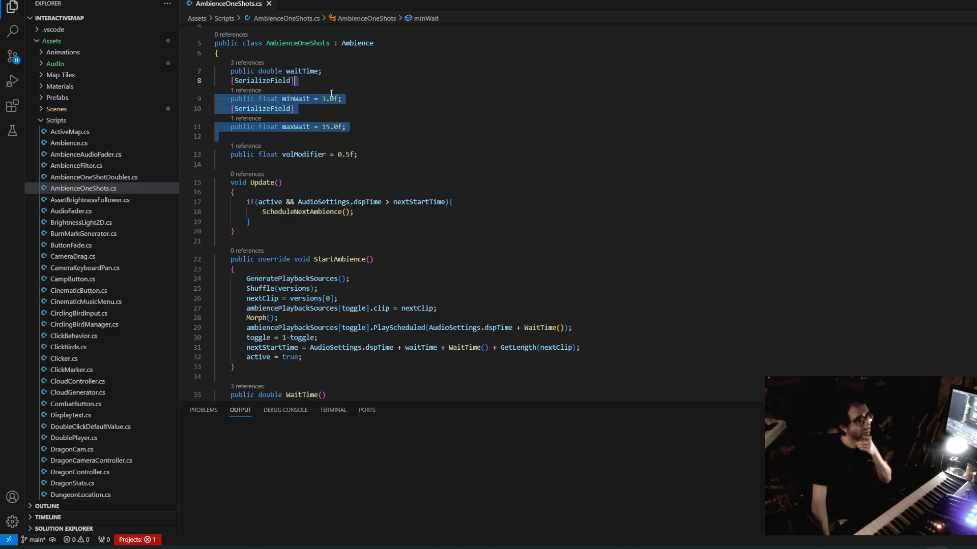
{"action": "left_click", "coordinate": [362, 103]}
{"action": "scroll", "coordinate": [583, 254], "scroll_direction": "down", "scroll_amount": 3}
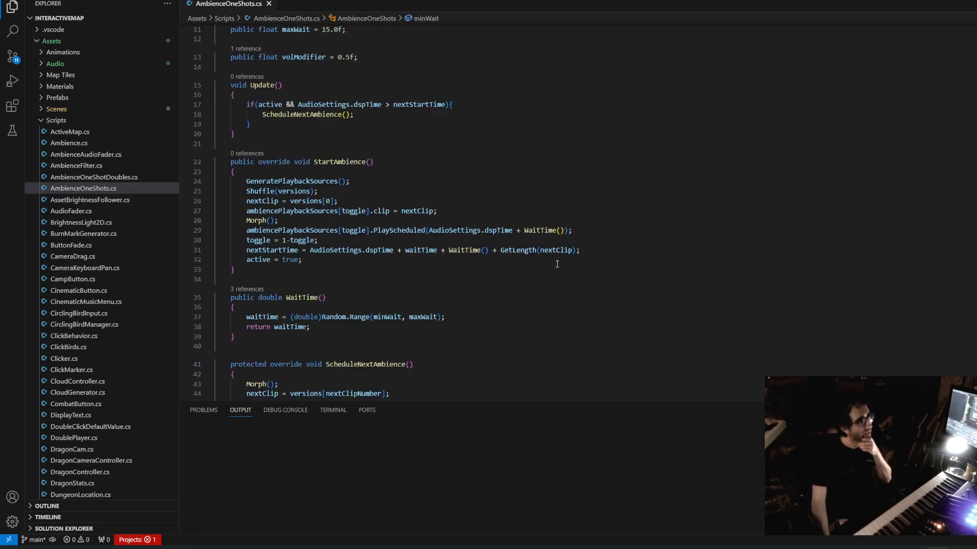
Examine how the WaitTime and ScheduleNextAmbience methods randomize the delay and schedule the next clip.
{"action": "scroll", "coordinate": [661, 259], "scroll_direction": "down", "scroll_amount": 2}
{"action": "scroll", "coordinate": [656, 267], "scroll_direction": "down", "scroll_amount": 2}
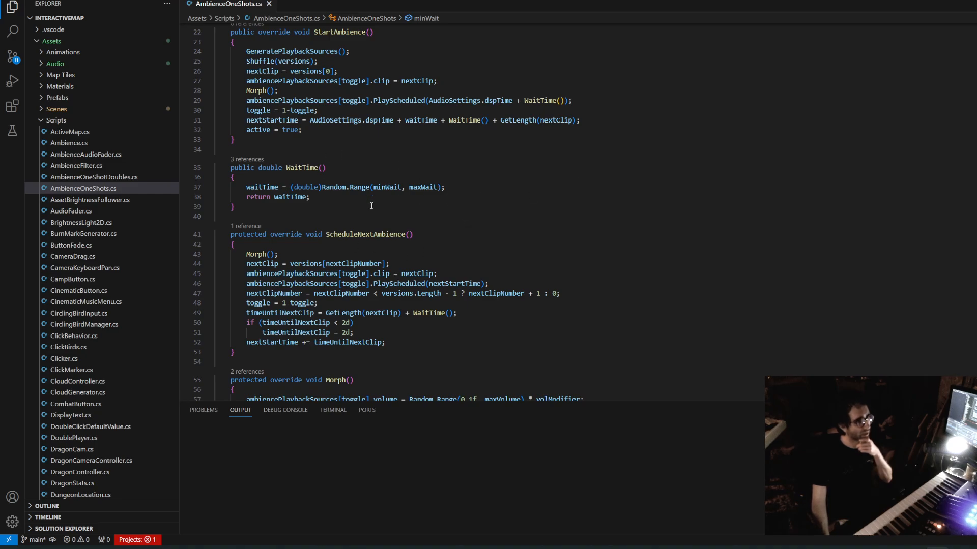
{"action": "left_click", "coordinate": [377, 165]}
{"action": "scroll", "coordinate": [540, 209], "scroll_direction": "down", "scroll_amount": 4}
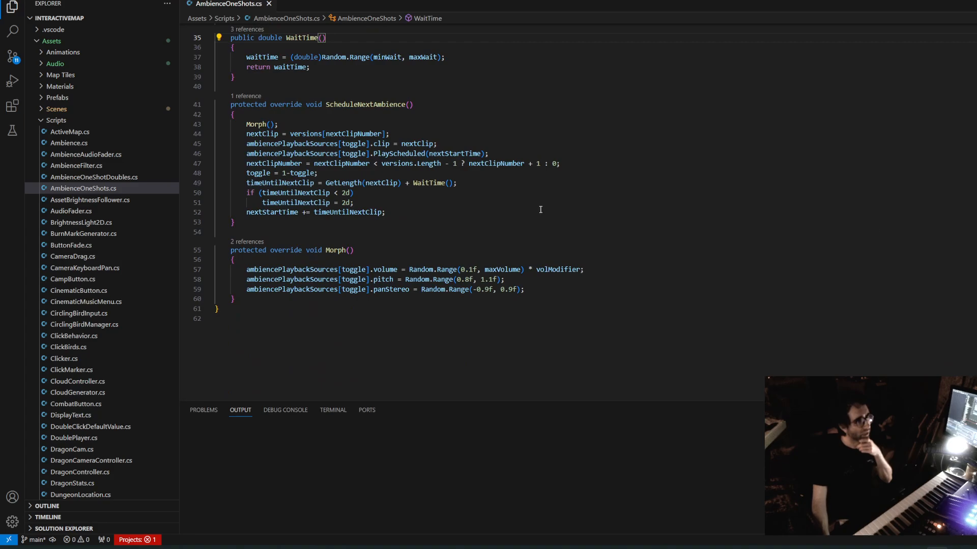
{"action": "left_click_drag", "start_coordinate": [549, 223], "coordinate": [396, 118]}
{"action": "left_click", "coordinate": [463, 118]}
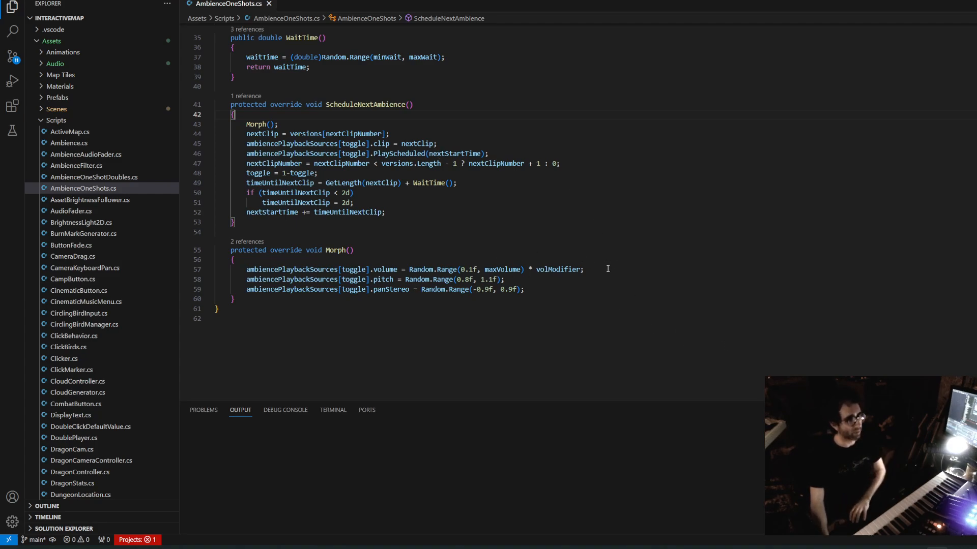
Examine the volume, pitch and stereo pan randomization lines in the Morph method.
{"action": "left_click_drag", "start_coordinate": [607, 268], "coordinate": [356, 269]}
{"action": "left_click", "coordinate": [586, 279]}
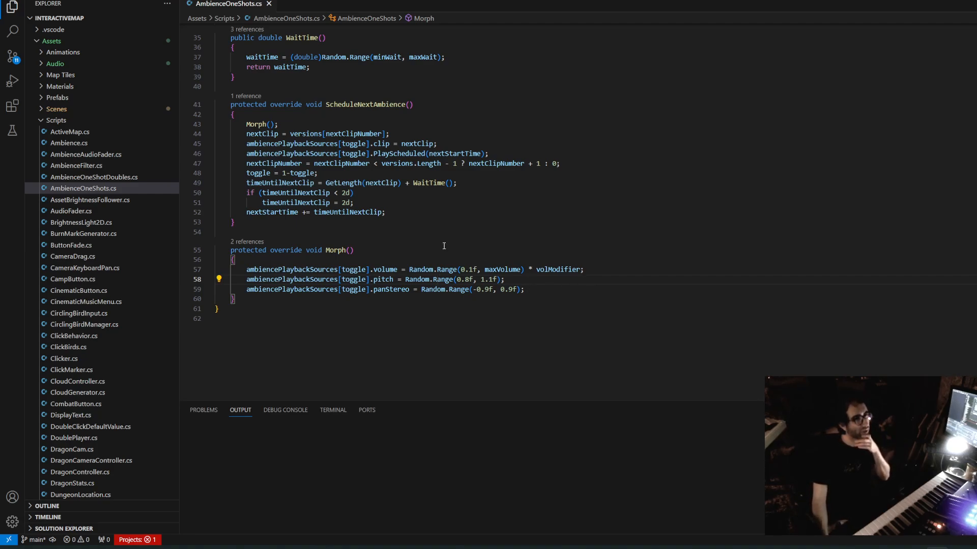
{"action": "left_click_drag", "start_coordinate": [550, 292], "coordinate": [385, 288]}
{"action": "left_click", "coordinate": [552, 287]}
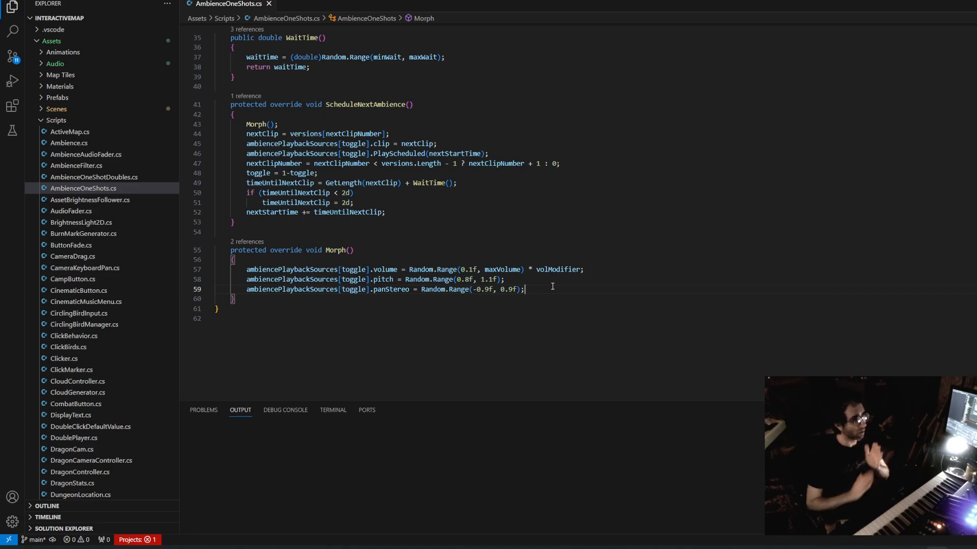
Return to the field declarations at the start of the AmbienceOneShots class and review the maxWait line.
{"action": "scroll", "coordinate": [553, 287], "scroll_direction": "up", "scroll_amount": 10}
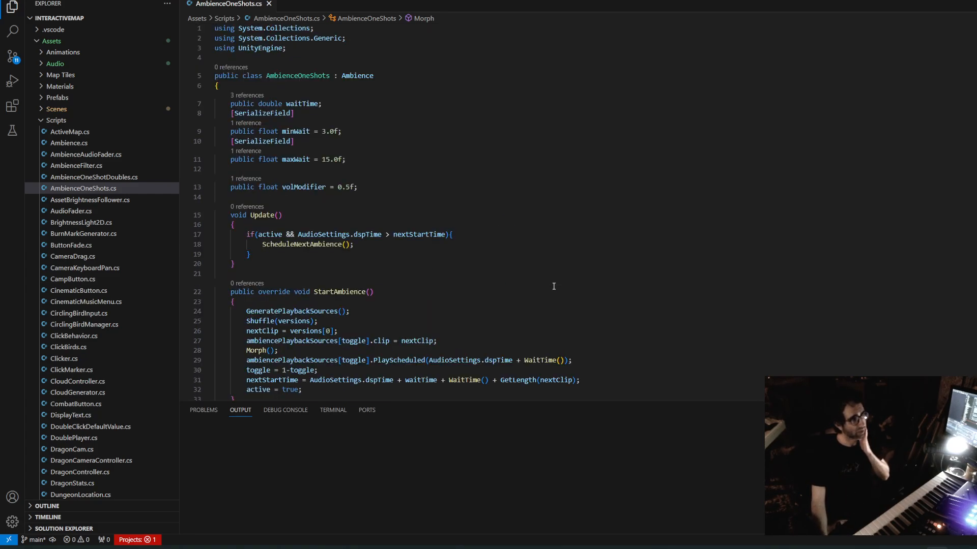
{"action": "left_click", "coordinate": [393, 168]}
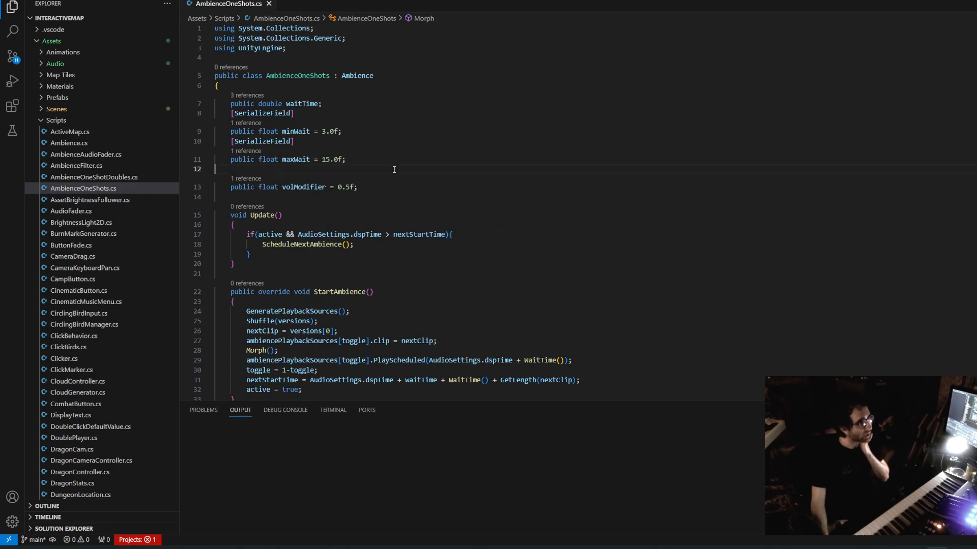
{"action": "left_click", "coordinate": [394, 158]}
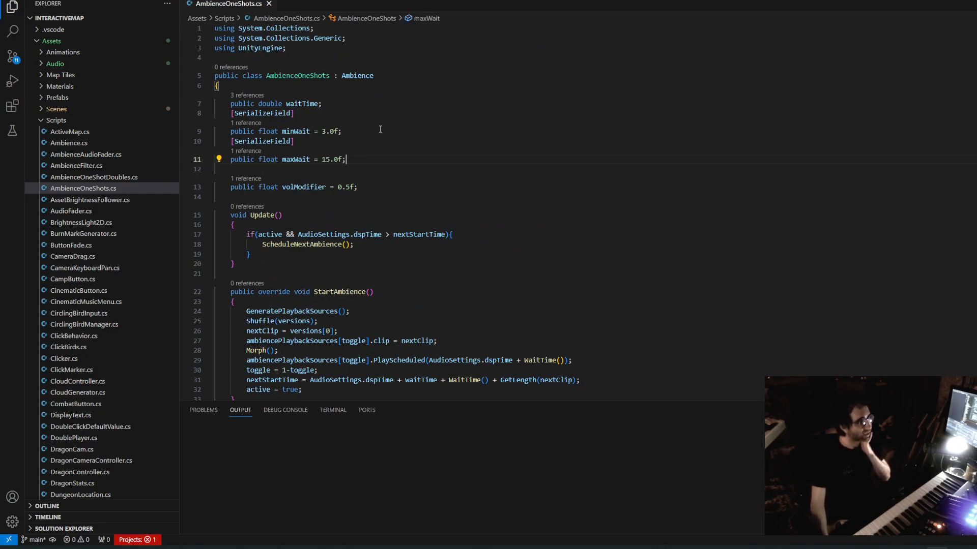